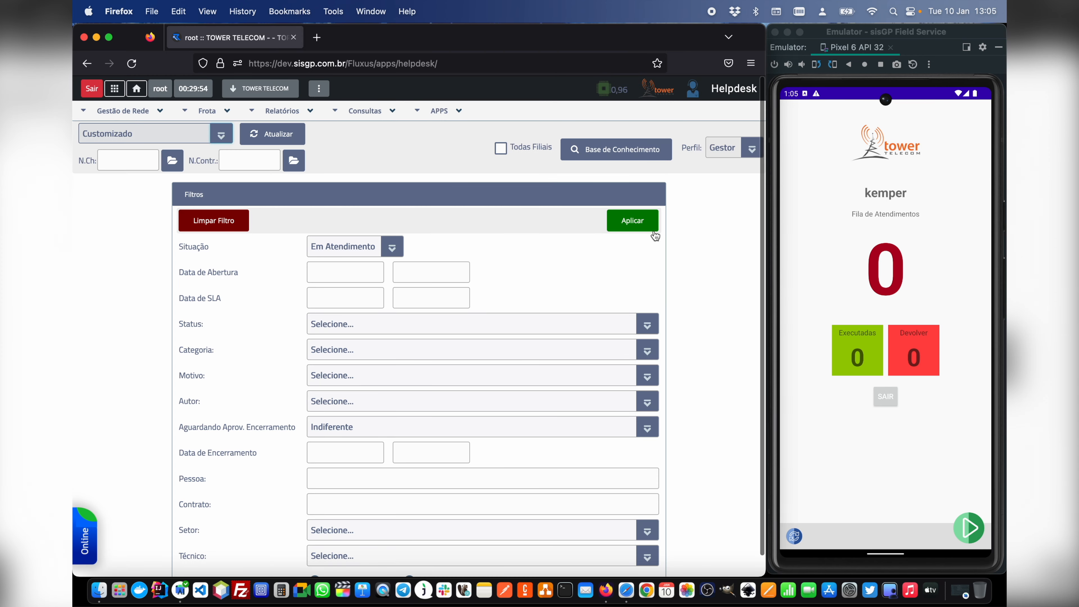
Step: Apply the current ticket filter and forward ticket 1 to the technician listed among the users
left_click(650, 225)
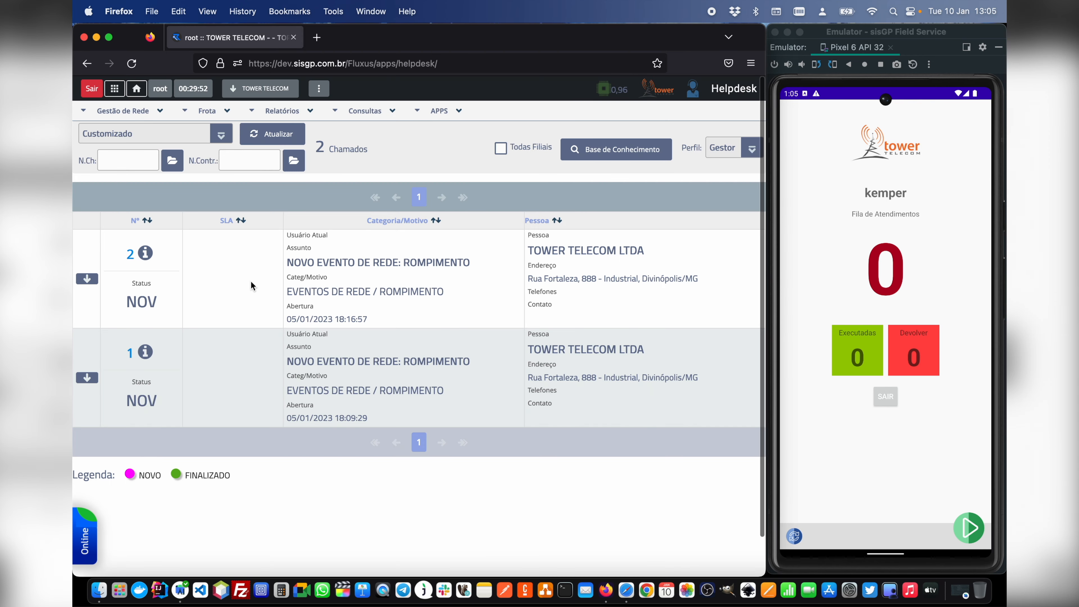
left_click(88, 378)
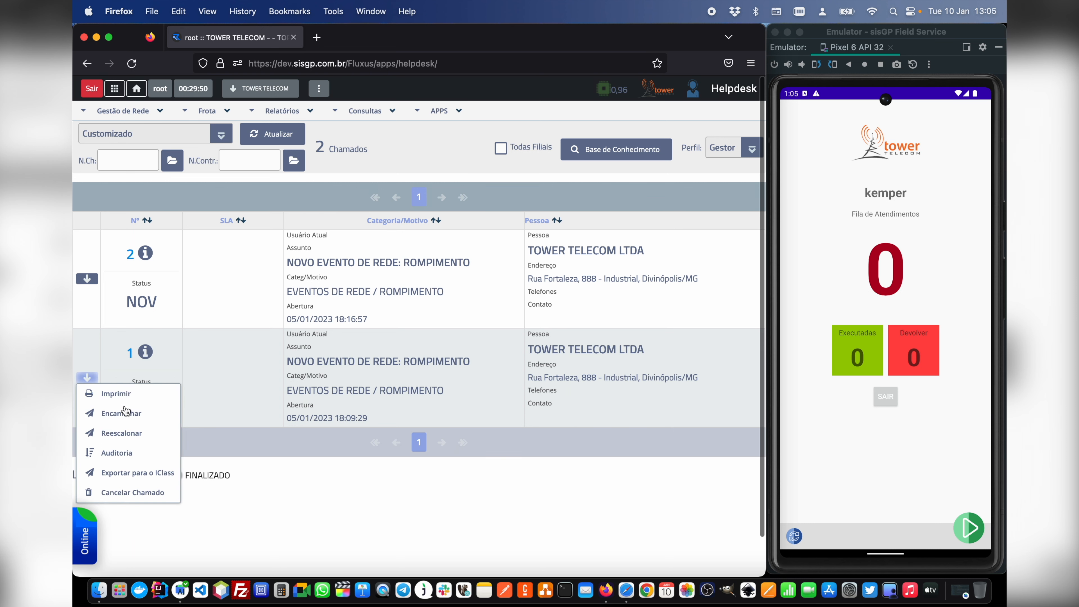
left_click(125, 412)
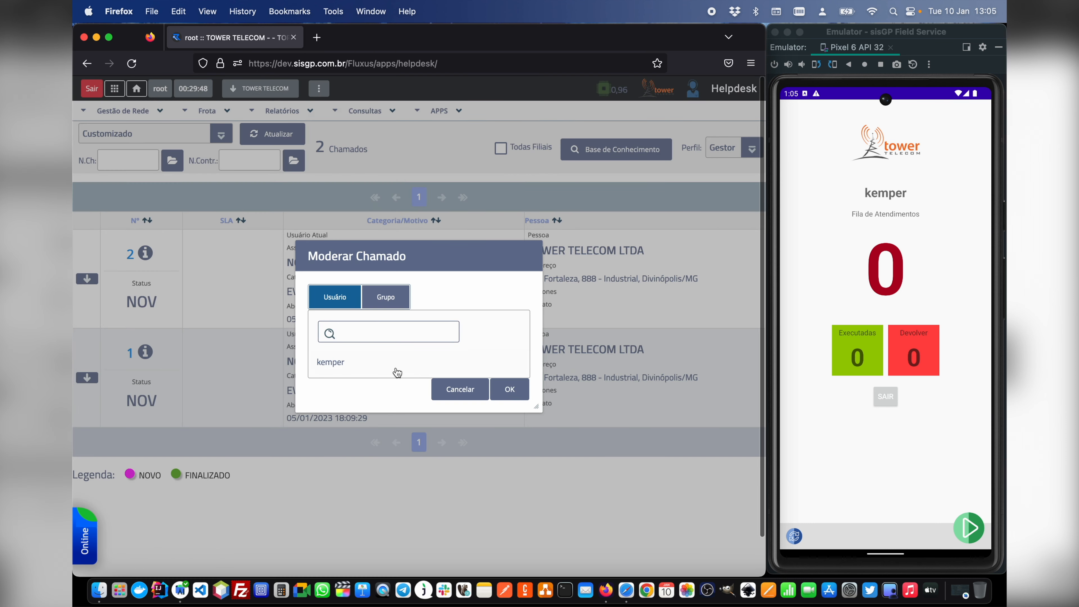
left_click(397, 373)
left_click(521, 393)
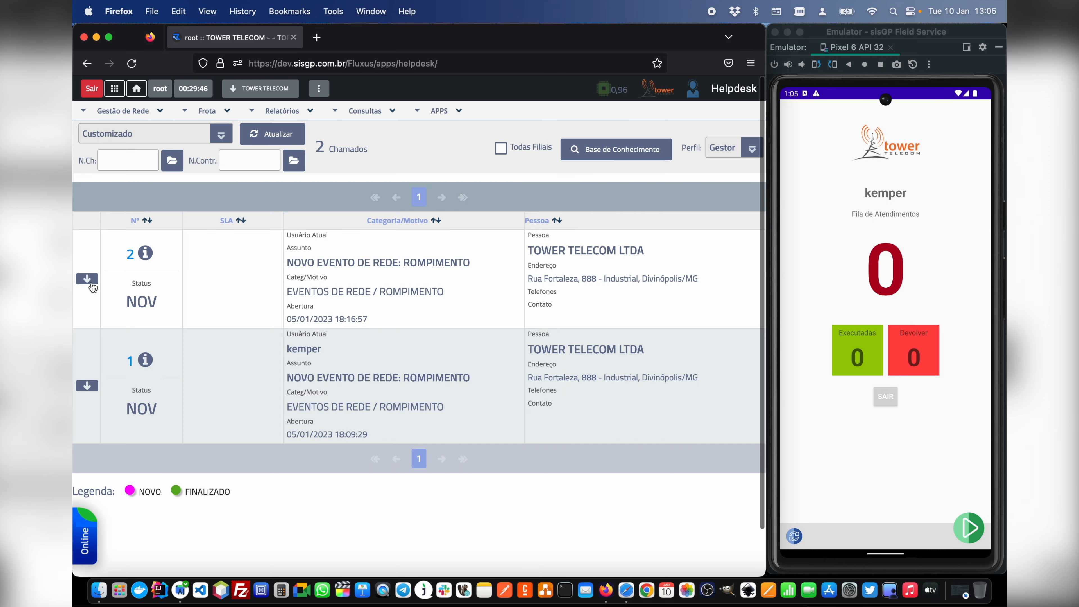
Step: Forward ticket 2 to the same technician assigned to ticket 1
left_click(89, 279)
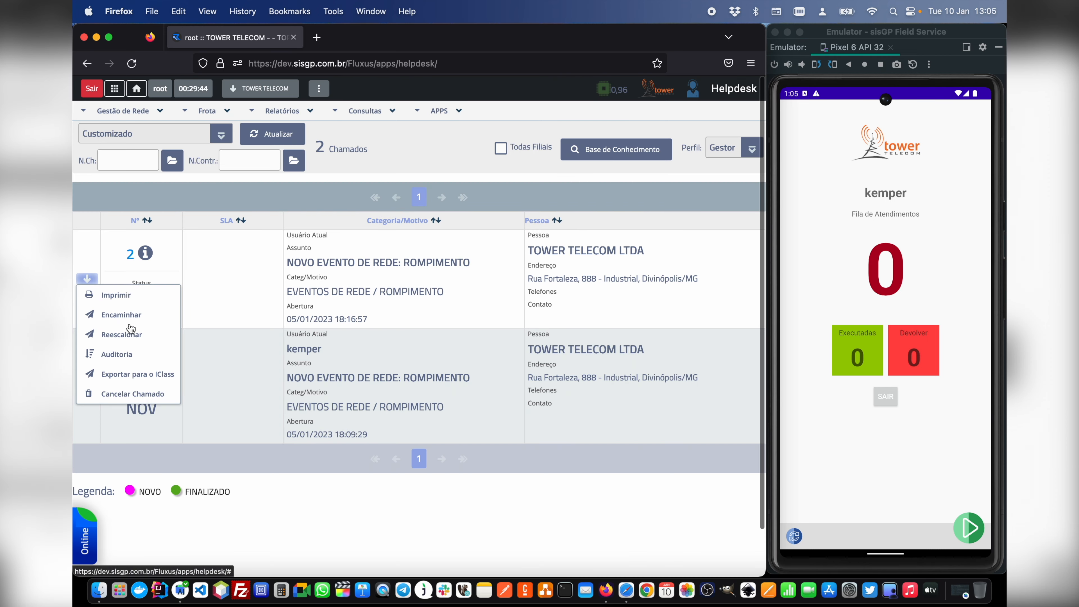
left_click(134, 315)
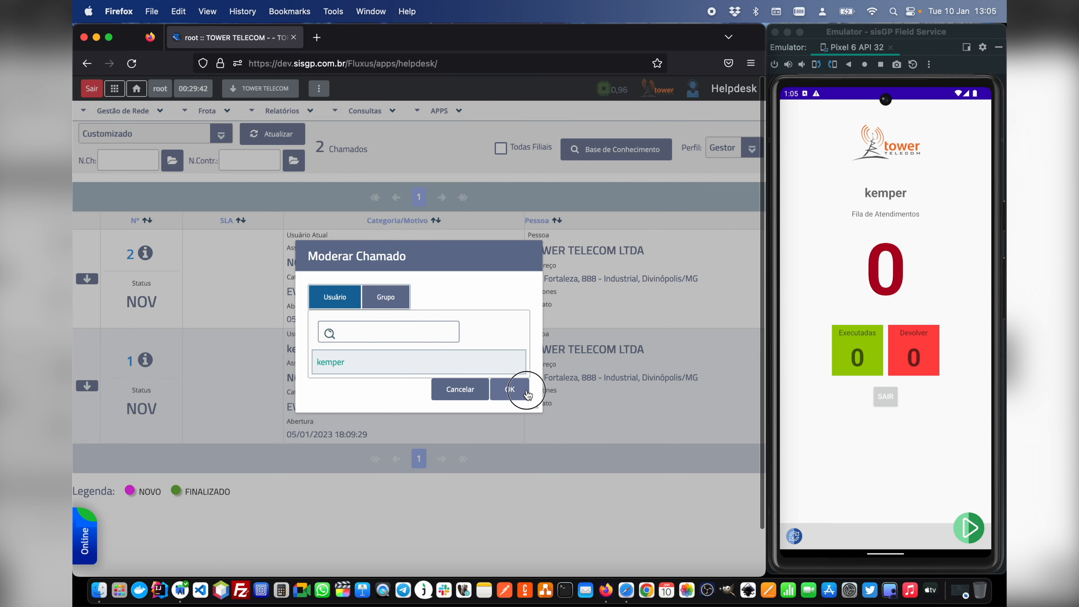
left_click(526, 394)
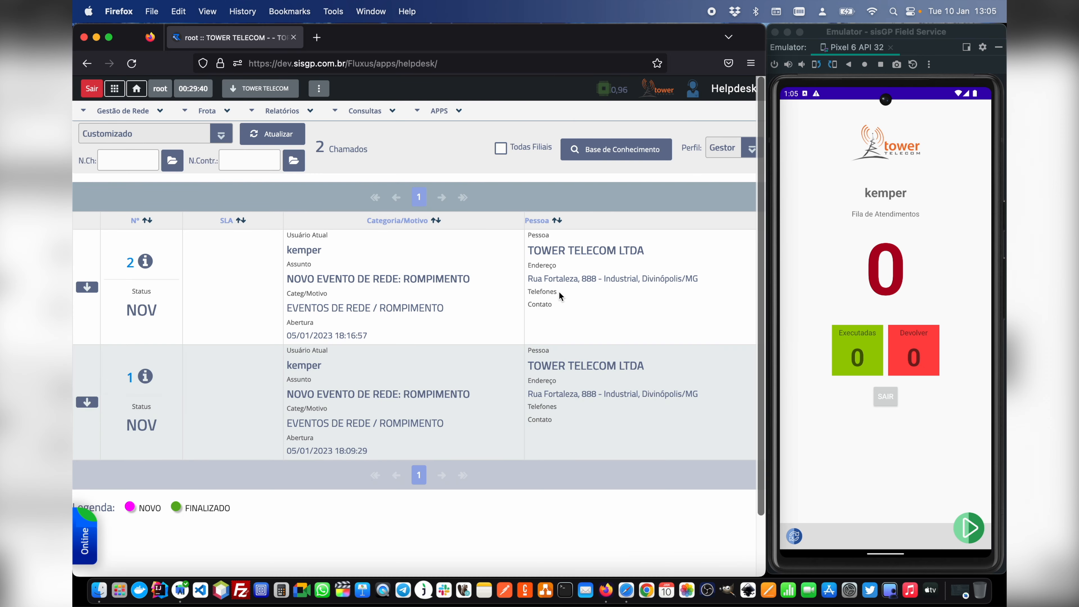
Step: Switch to the mobile field service app, synchronize its service queue, and preview the next ticket before returning to the home screen
left_click(883, 410)
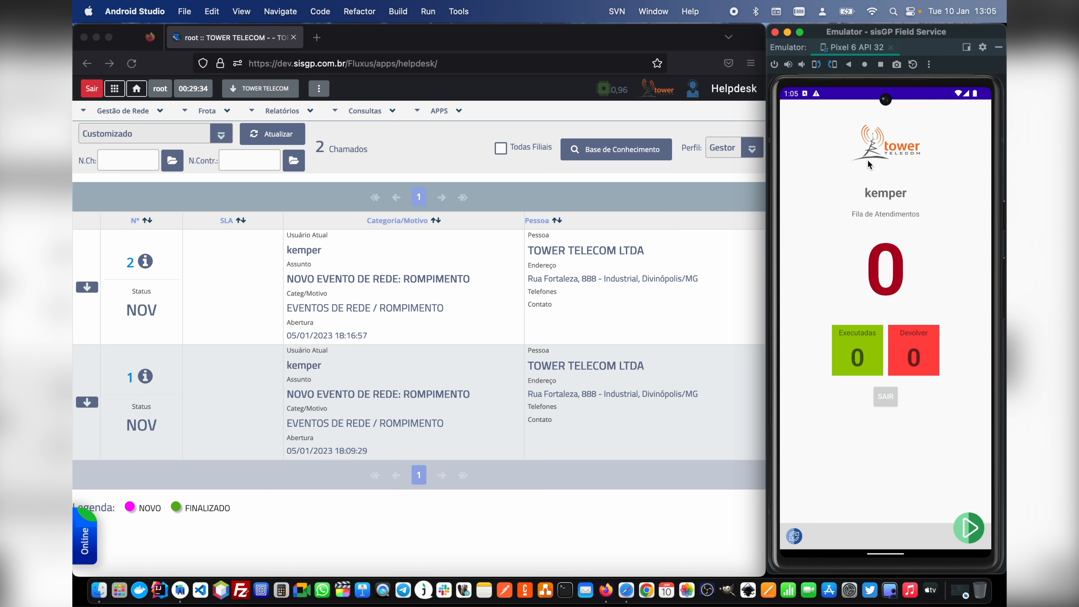
left_click(794, 537)
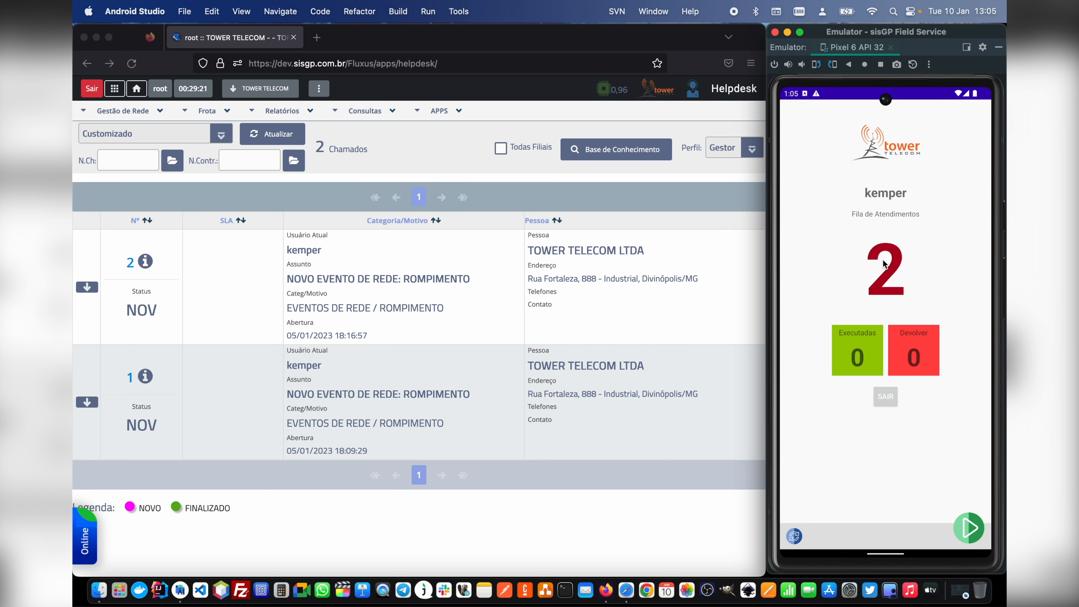
left_click(970, 529)
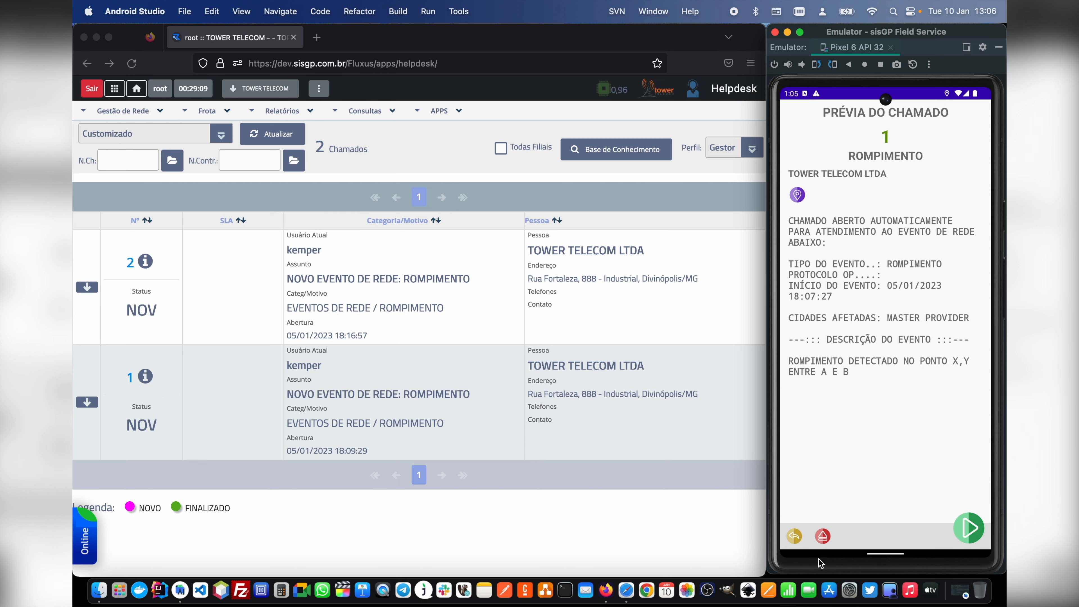
left_click(793, 536)
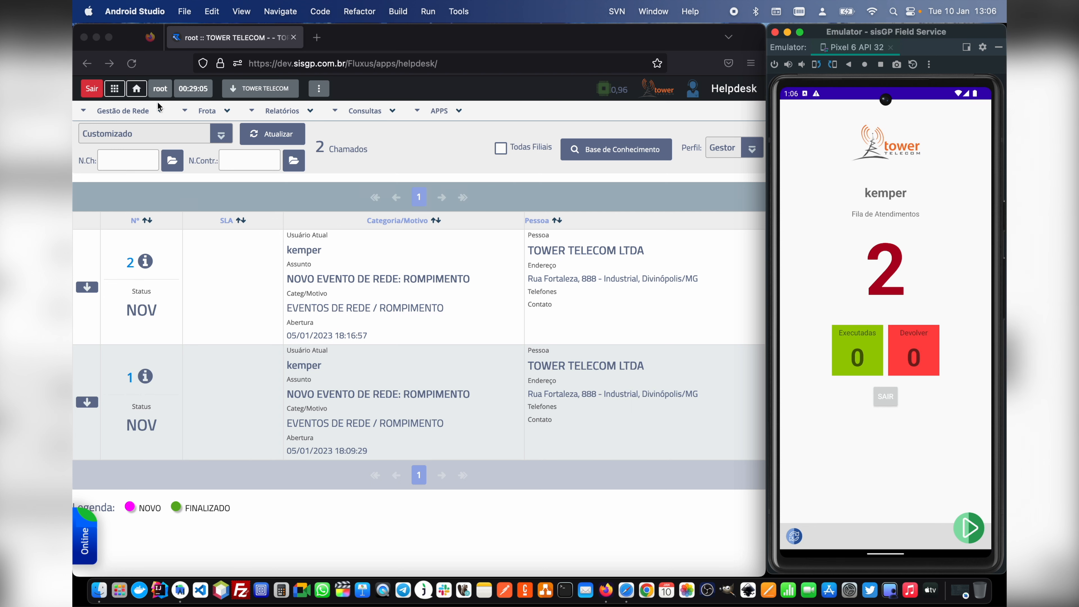
Step: Switch back to the web system and open the helpdesk configuration page of the Helpdesk Admin module
left_click(123, 91)
left_click(123, 91)
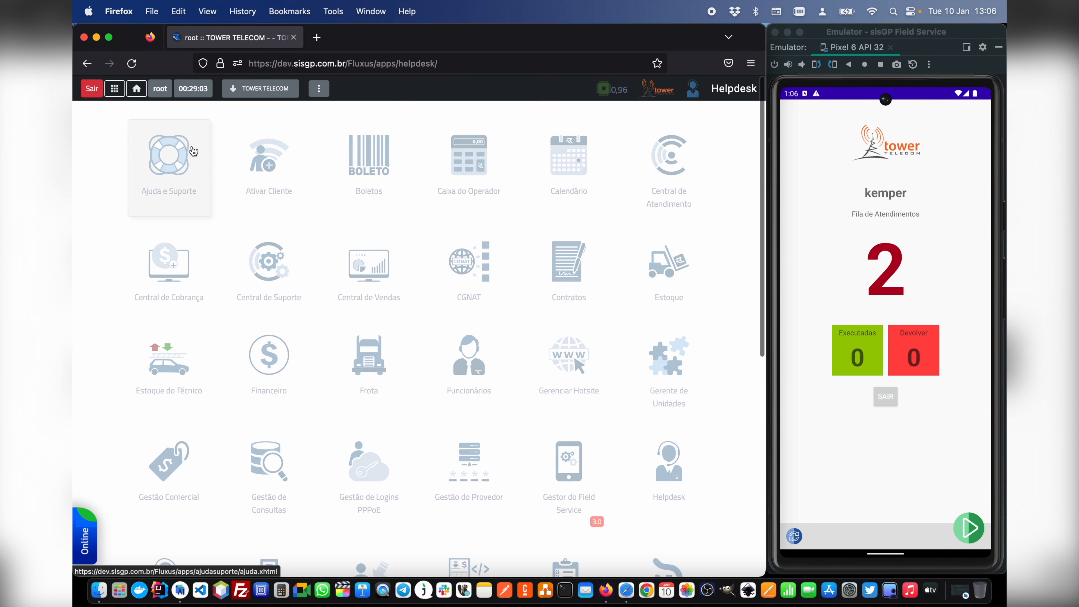
scroll(369, 374, "down", 3)
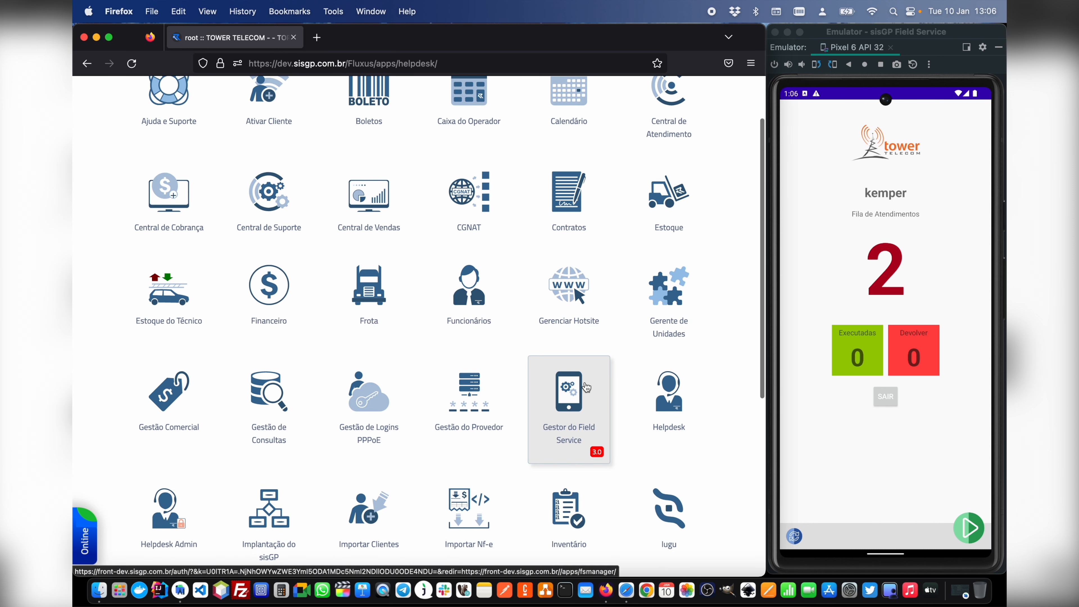
scroll(510, 409, "down", 2)
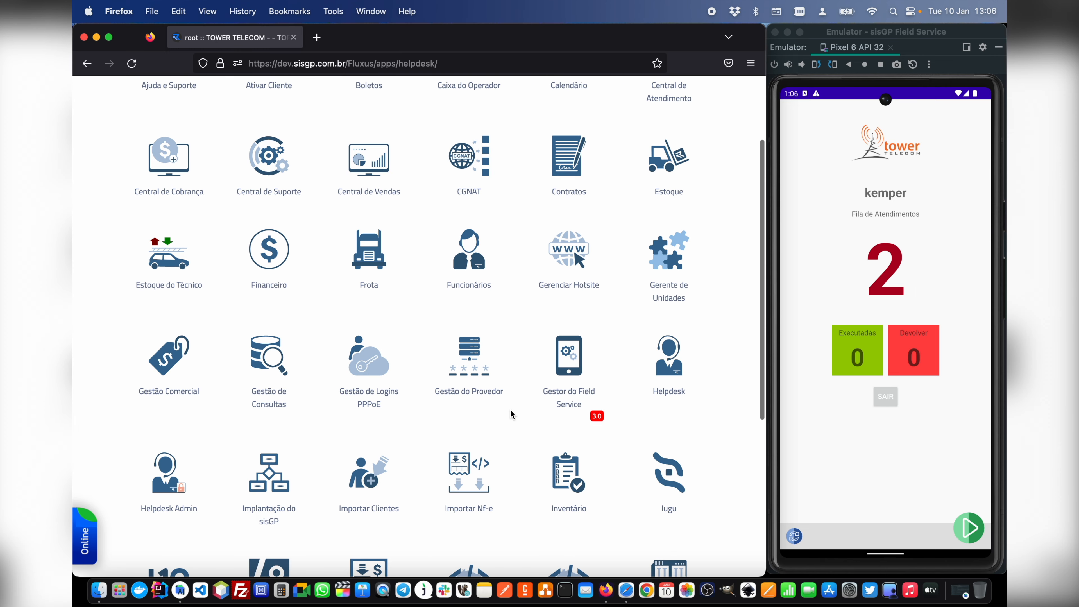
left_click(158, 469)
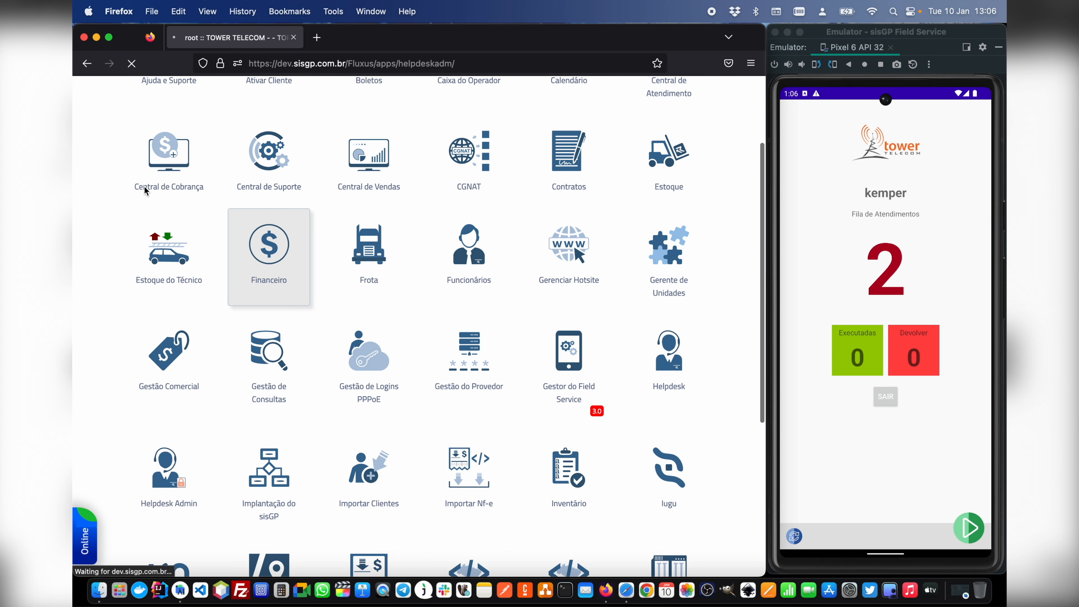
left_click(106, 110)
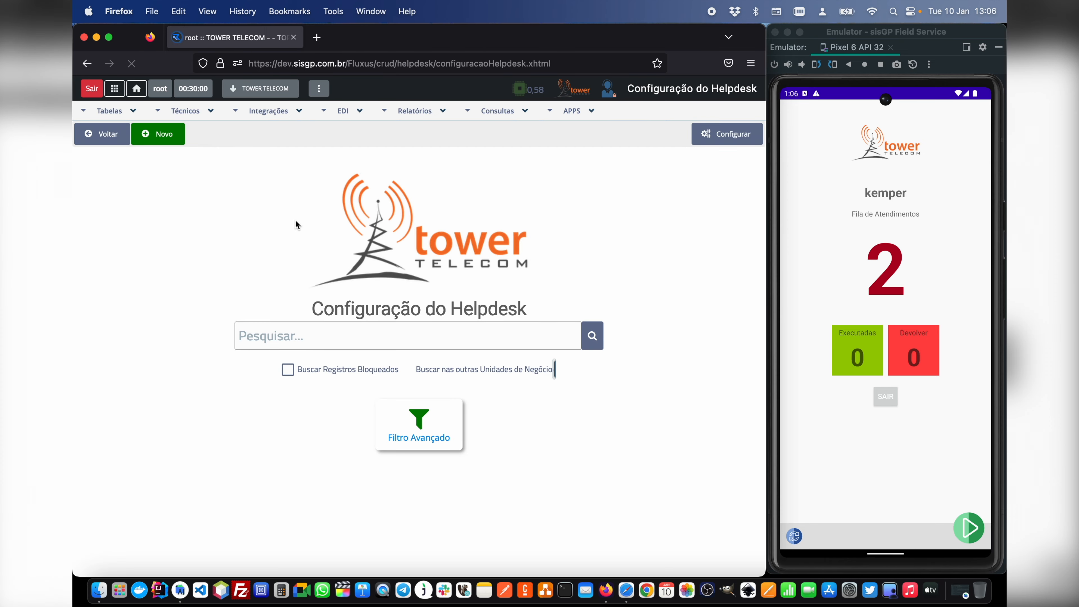
Step: Find the TOWER TELECOM configuration with the search term %, enable Exibe Lista de Chamados no FS, and save the record
type("%")
key("Return")
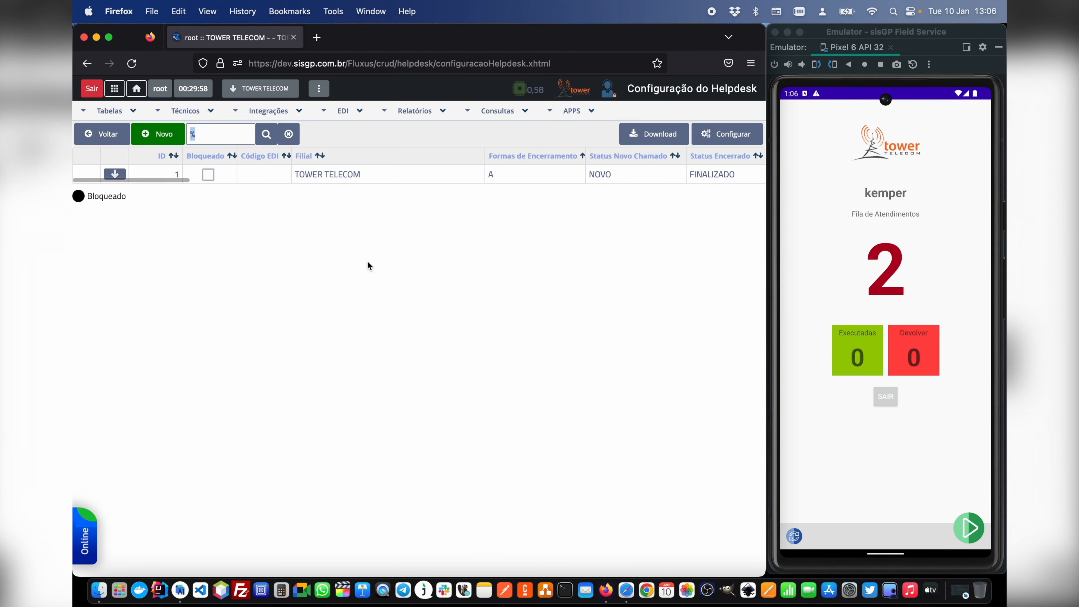
left_click(115, 174)
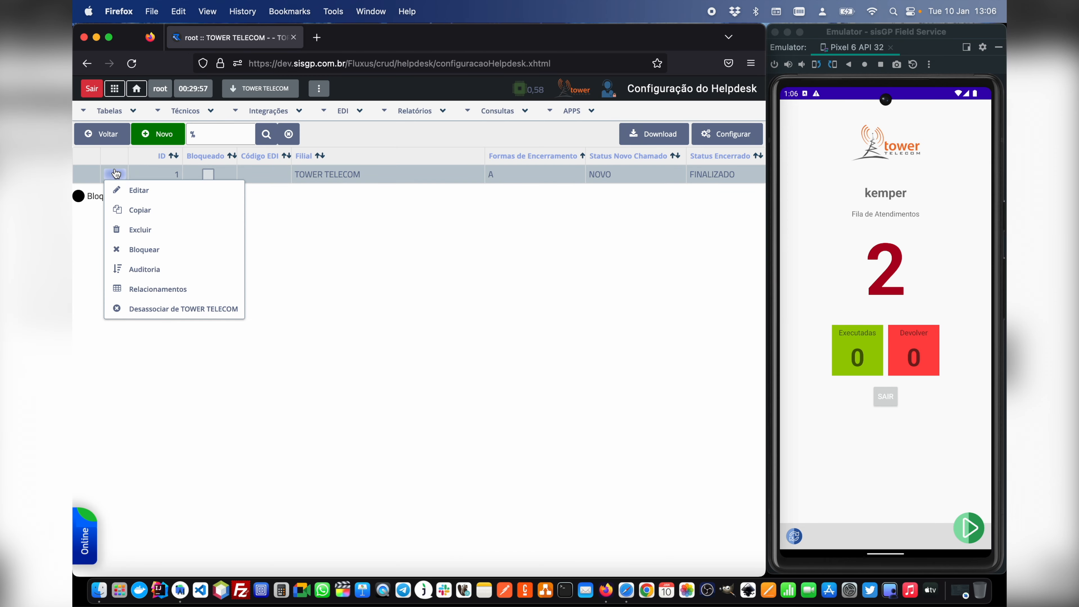
left_click(144, 192)
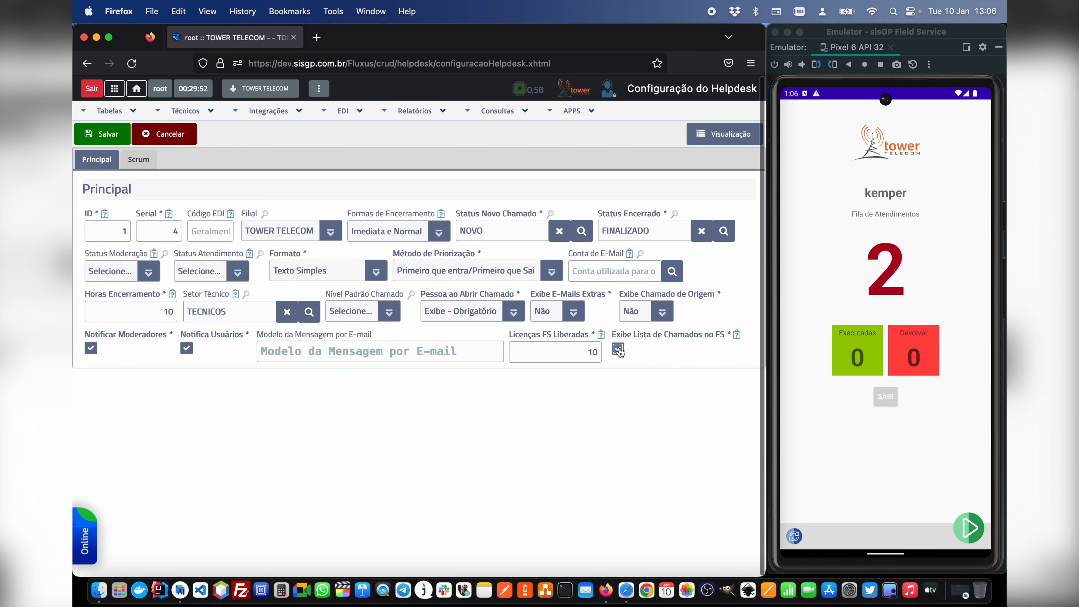
left_click(102, 133)
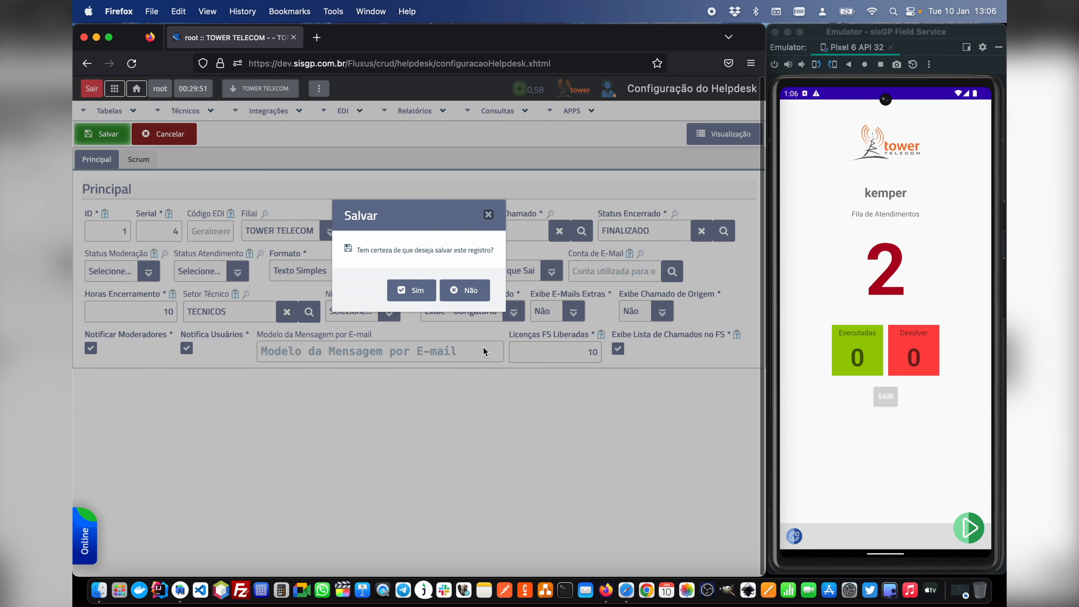
left_click(407, 290)
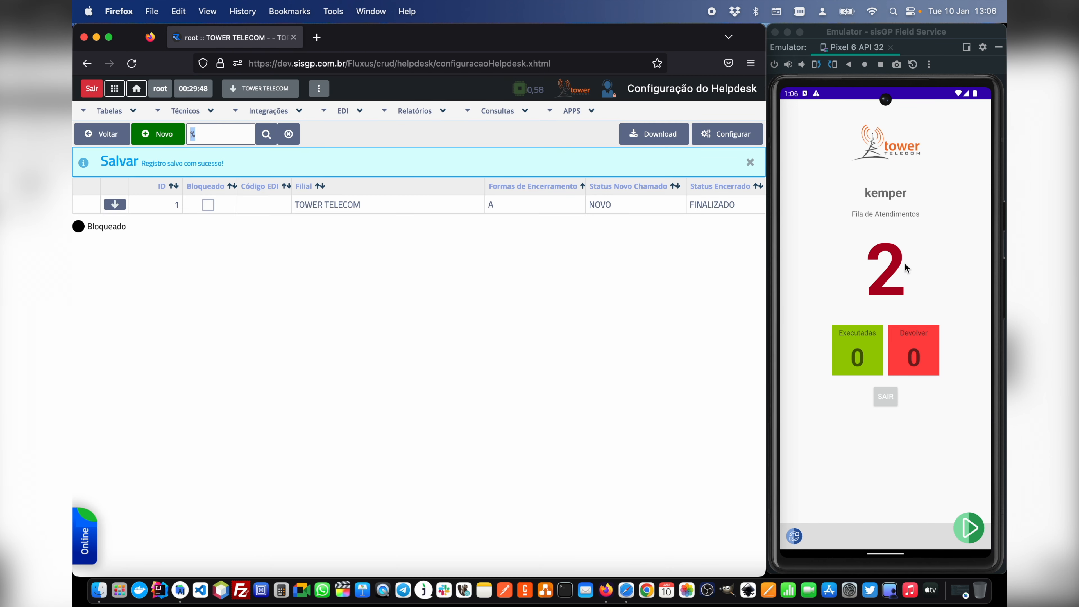
Step: Synchronize the mobile field service app again and open its ticket selection list
left_click(905, 263)
left_click(796, 536)
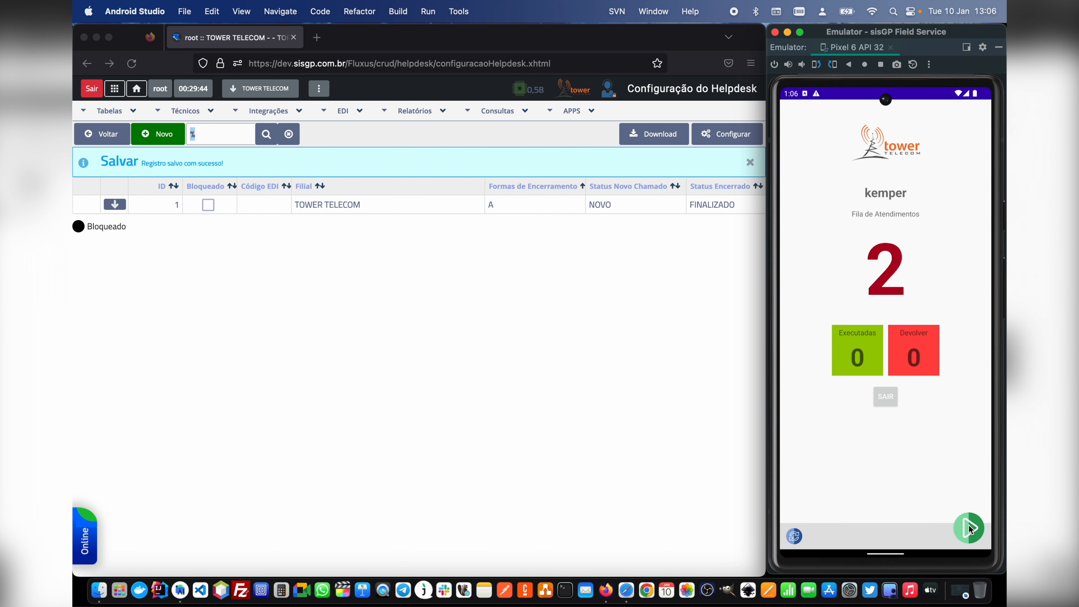
left_click(969, 528)
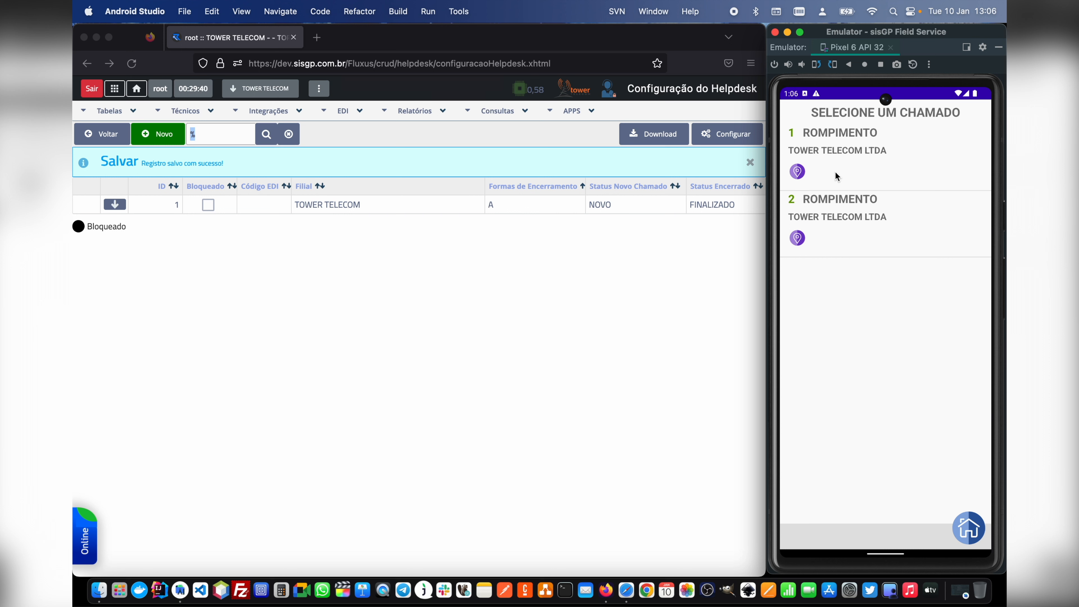
Step: Preview ticket 2 and ticket 1 in the mobile app, returning to the ticket selection list each time
left_click(872, 214)
left_click(794, 536)
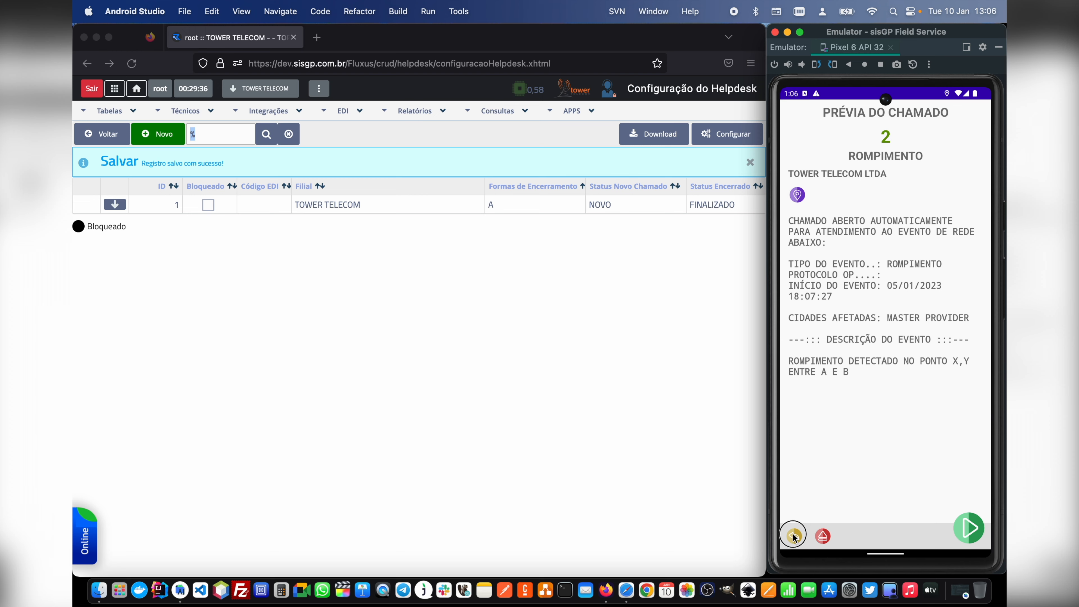
left_click(867, 156)
left_click(801, 537)
left_click(865, 154)
left_click(795, 536)
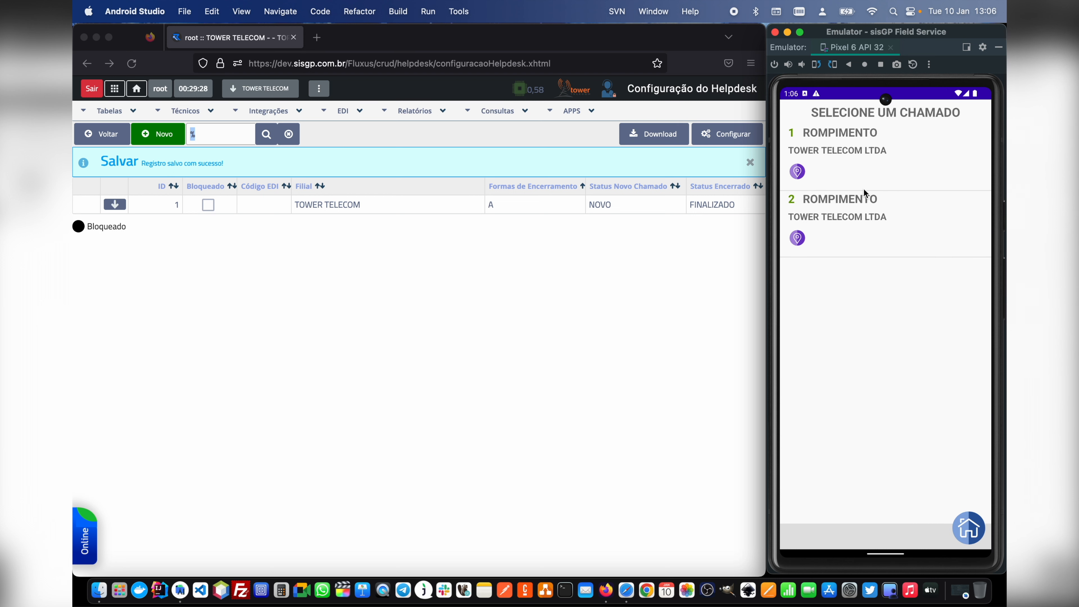
Step: Open ticket 2 from the mobile ticket list and start returning it to management
left_click(867, 221)
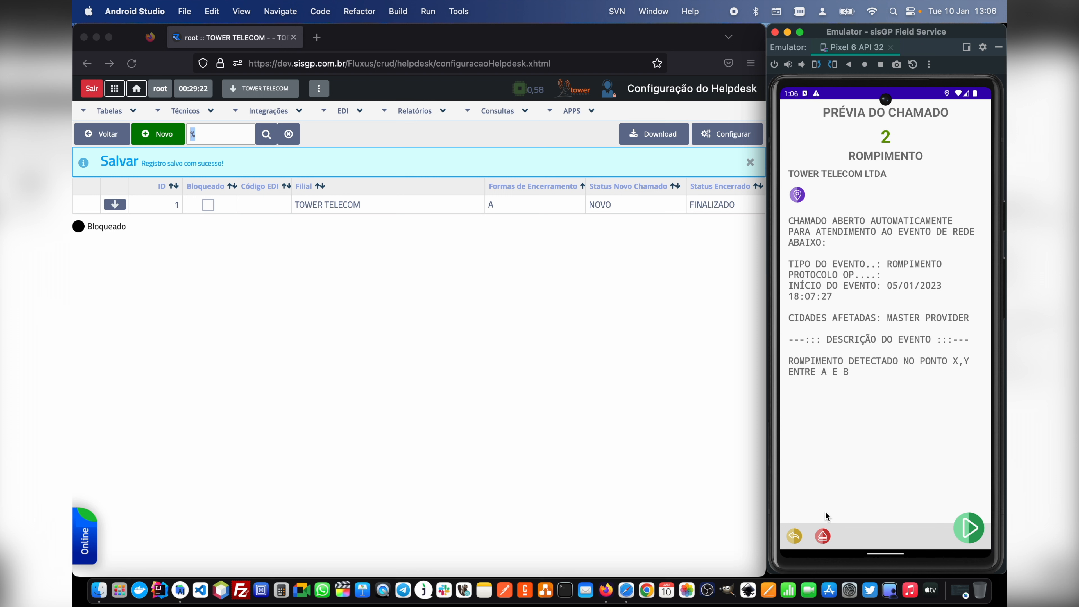
left_click(822, 536)
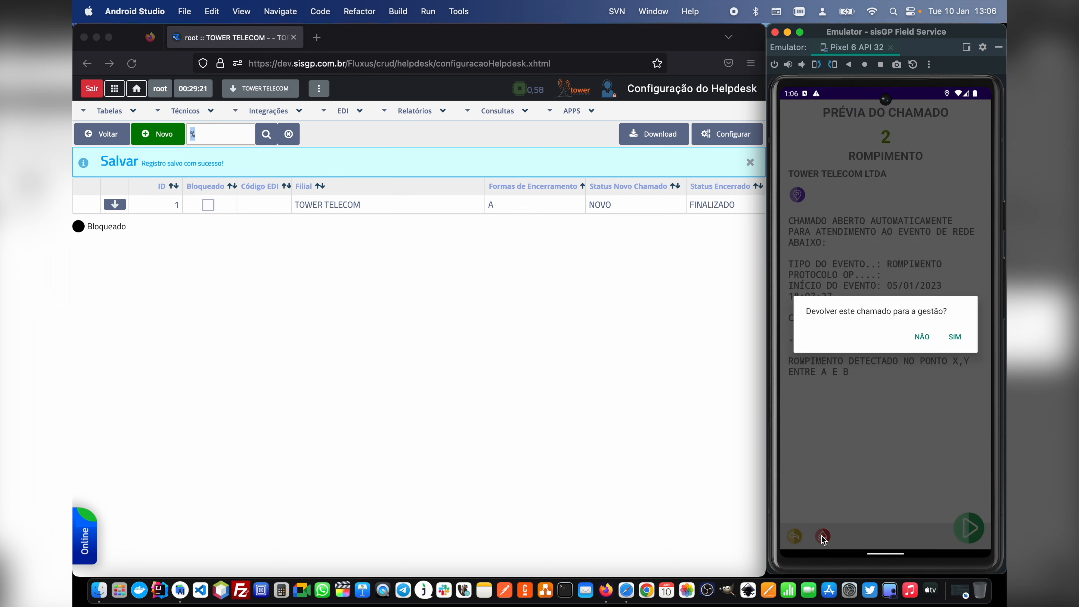
left_click(959, 343)
Step: Enter the return reason "Nao consigo fazer hoje, ja tenho outro rompimento para resolver." and return ticket 2 to management
left_click(878, 264)
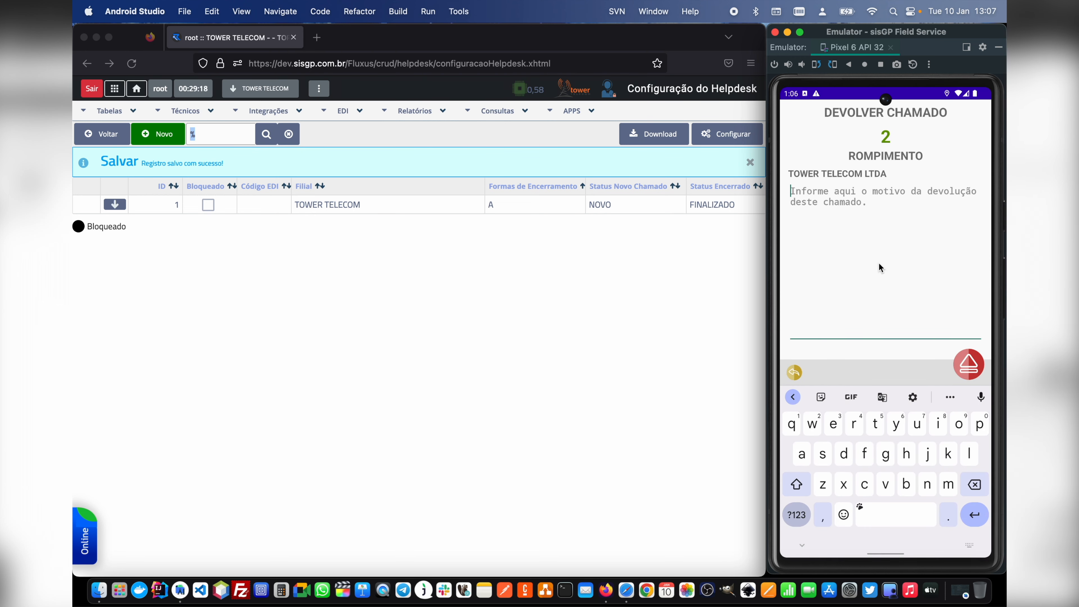
type("Nao consigo ")
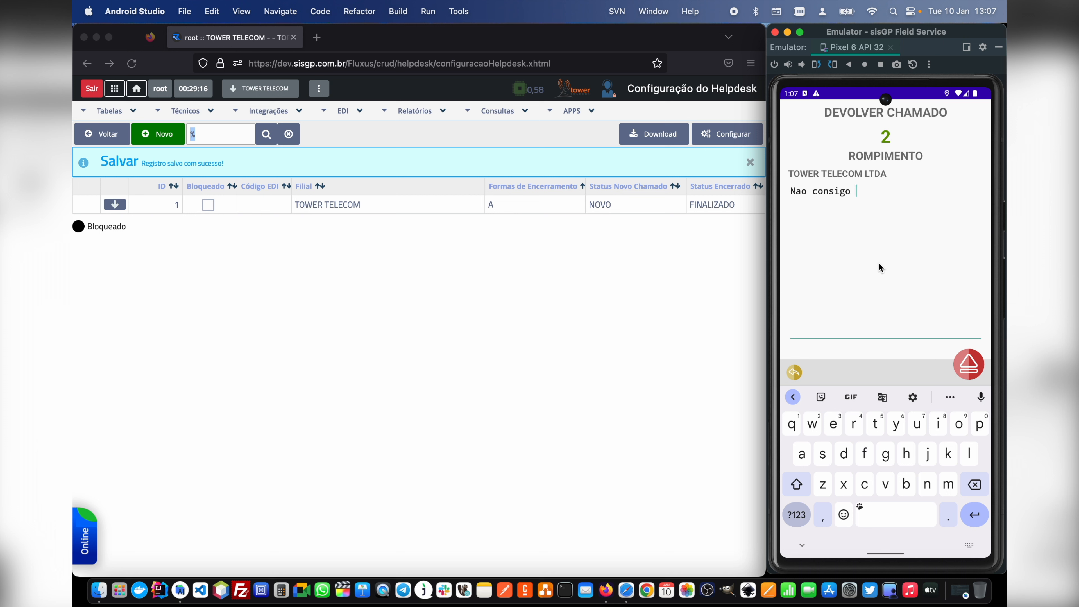
type("fazer hoje, ja tenho outro co")
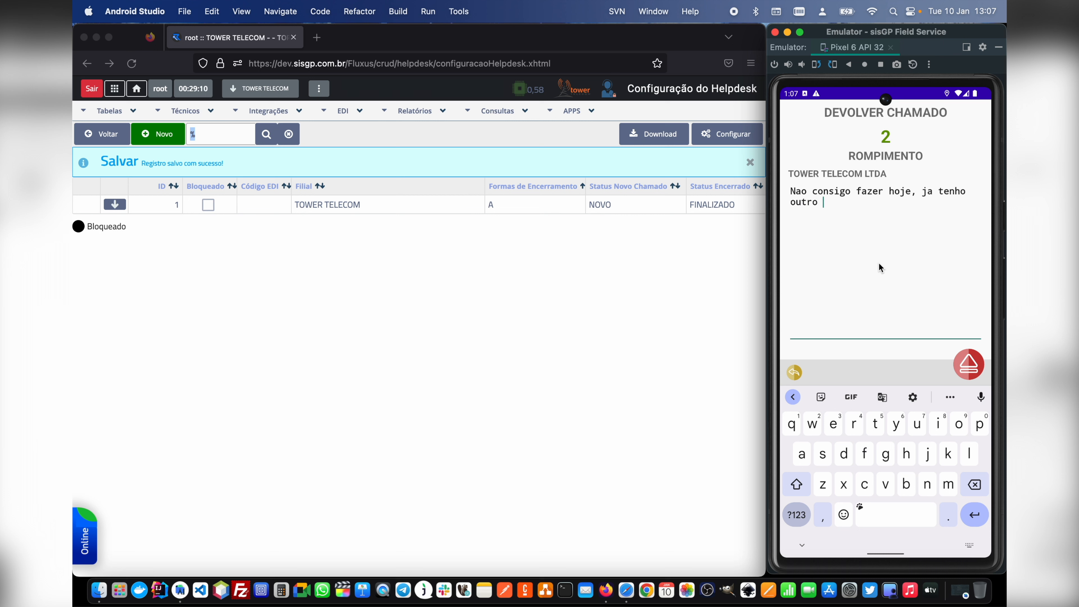
key("BackSpace")
key("BackSpace")
type("rompimento para resolver.")
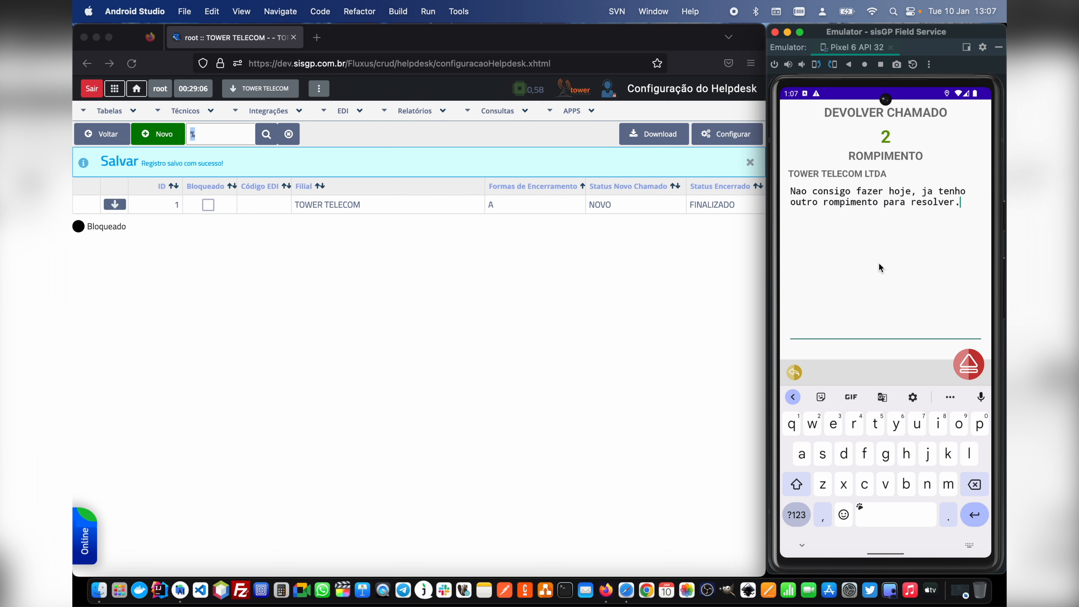
left_click(968, 364)
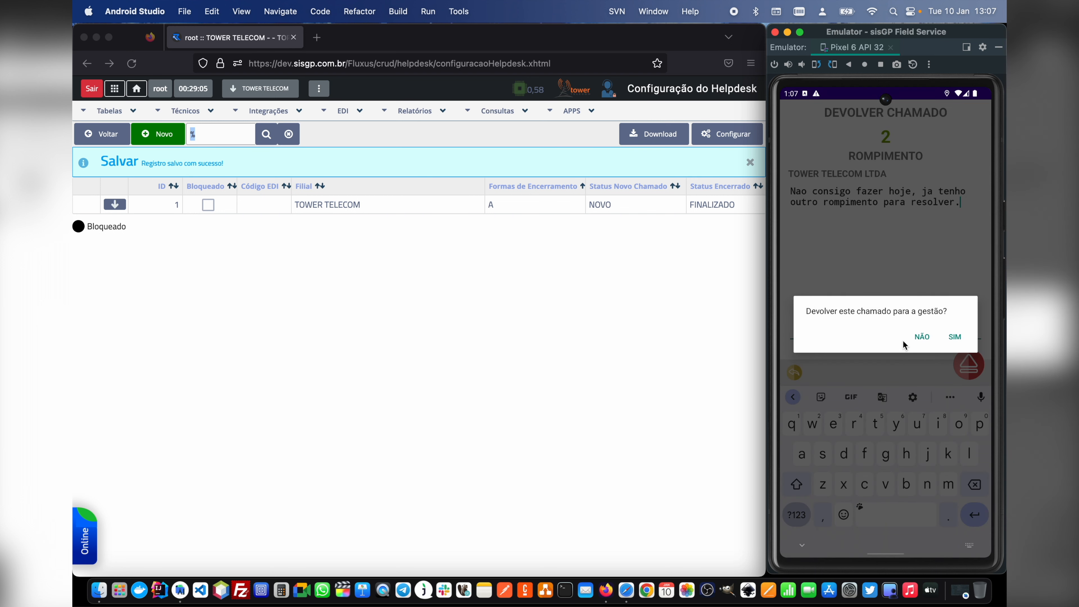
left_click(953, 336)
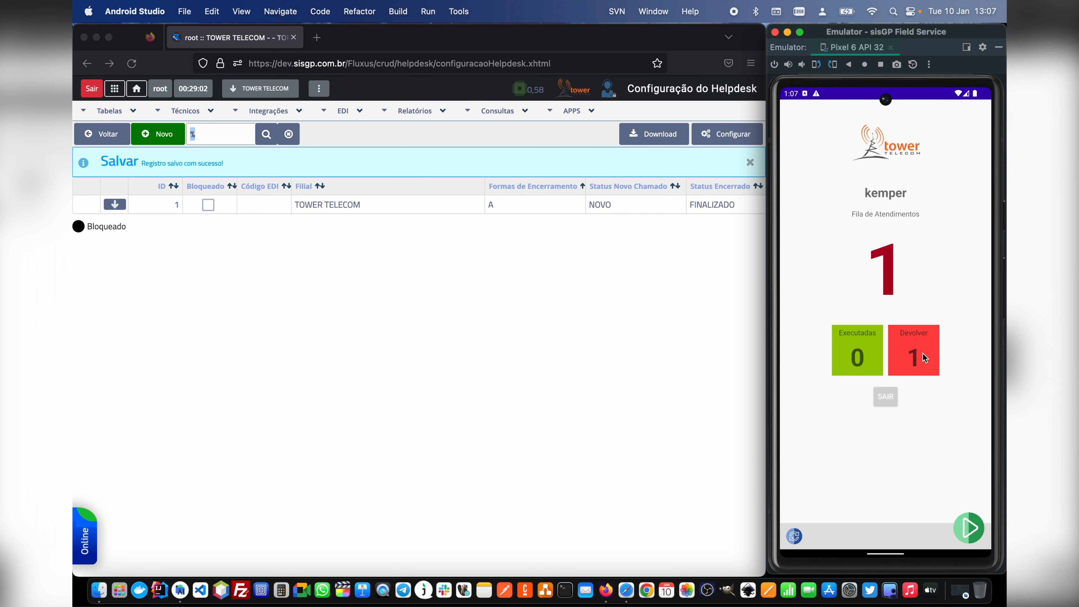
Step: Open the preview of ticket 1 from the mobile app's ticket selection list
left_click(969, 530)
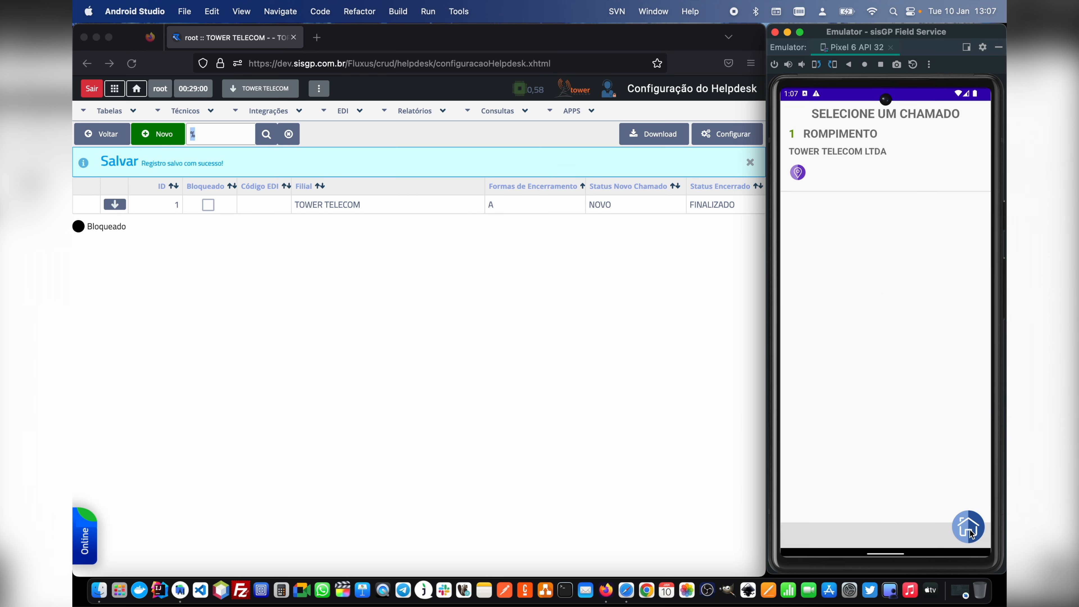
left_click(836, 140)
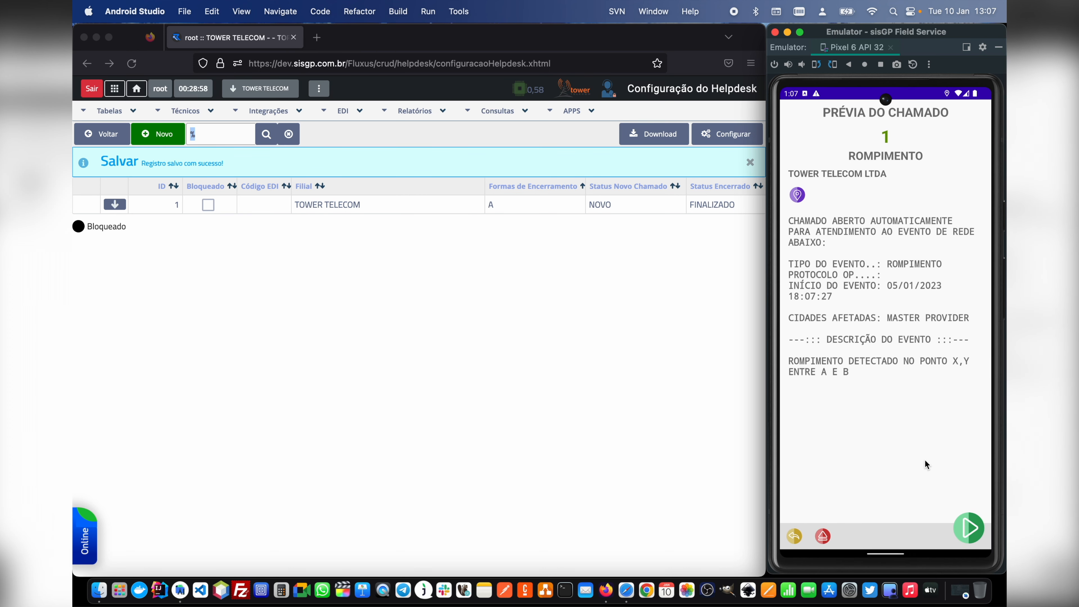
Step: Start servicing ticket 1 and register the interaction "Foi feito fusao, mas o sinal ficou ruim", adding that the fiber will be replaced
left_click(969, 528)
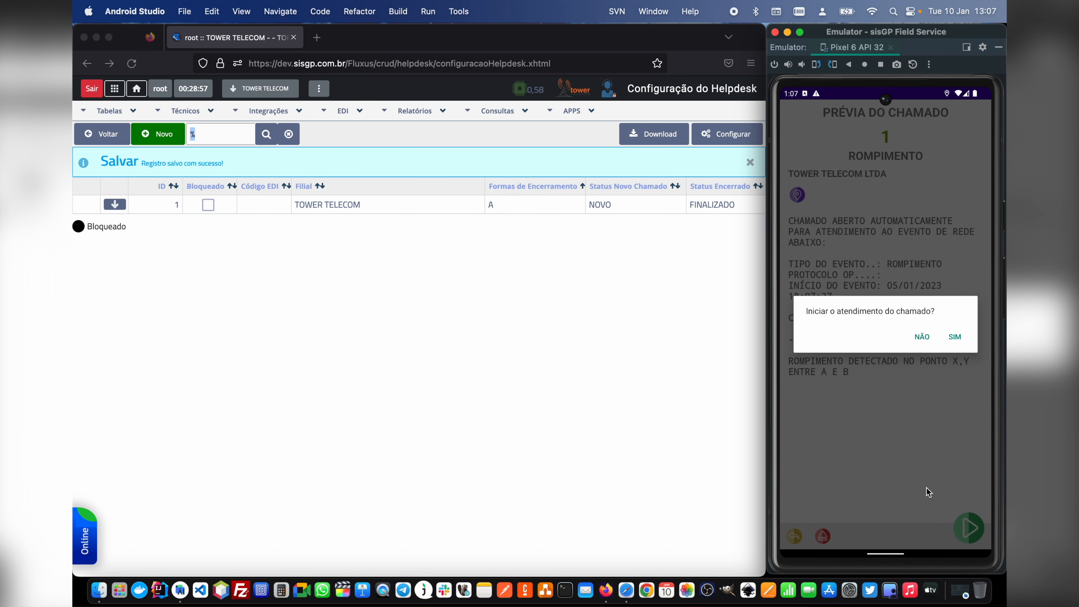
left_click(951, 338)
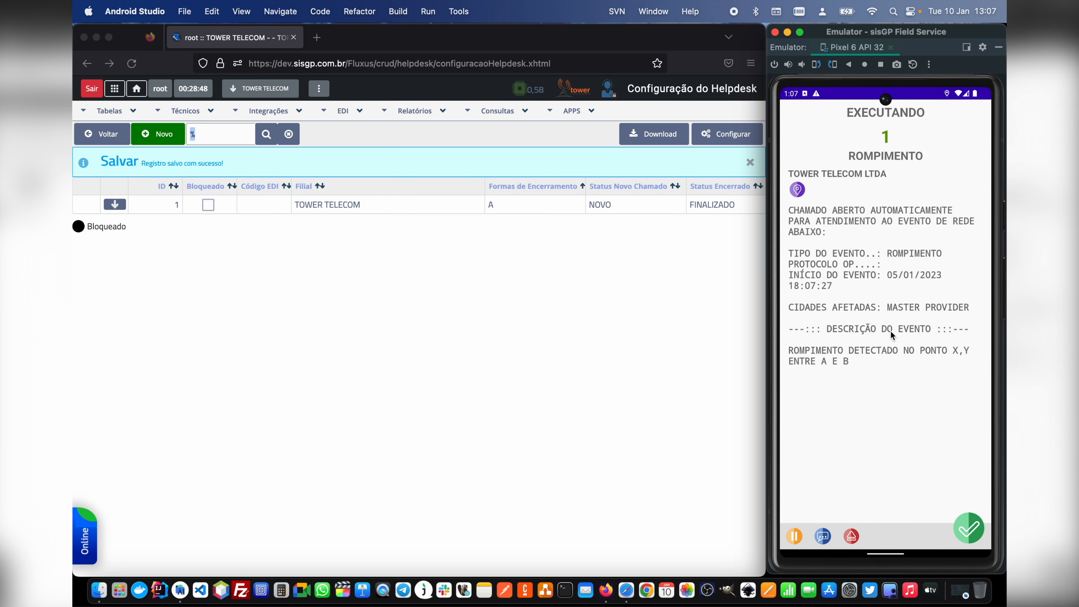
left_click(822, 537)
left_click(855, 234)
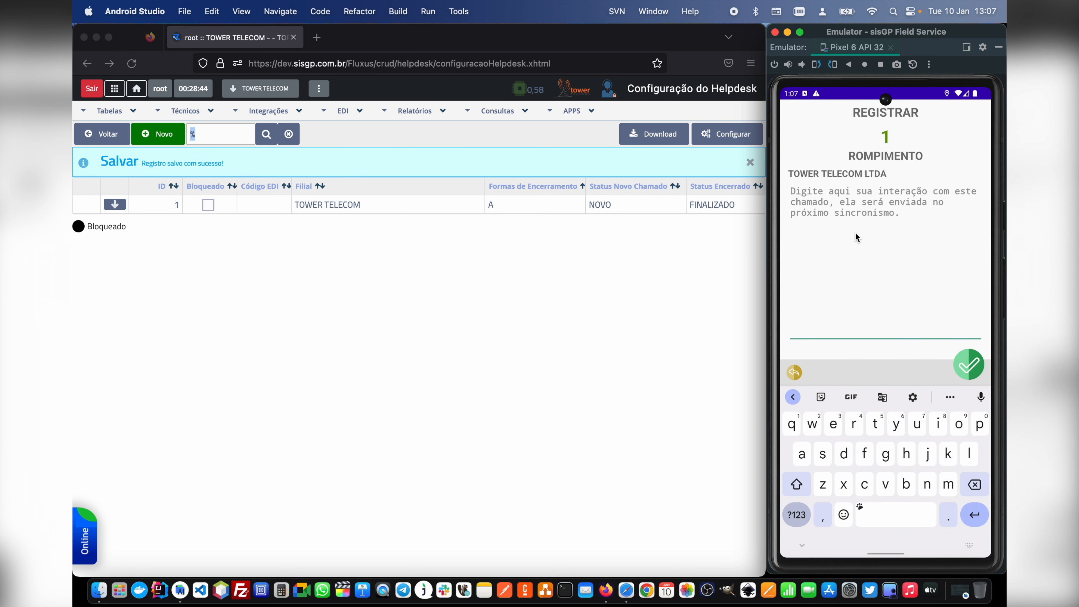
type("Foi feito f")
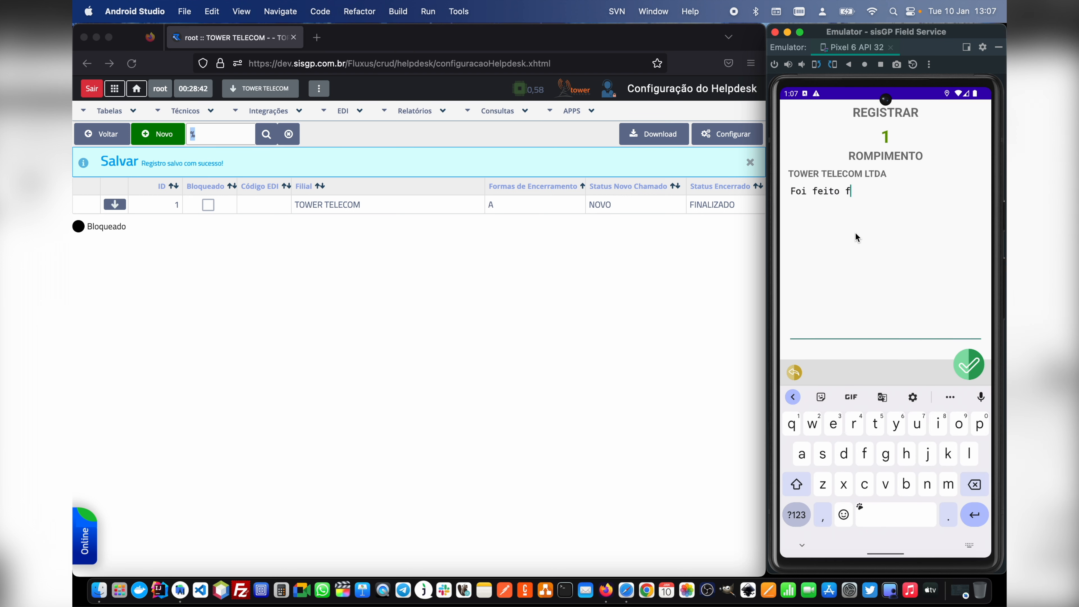
type("usao, mas o sinal ficou ruim, sera troc")
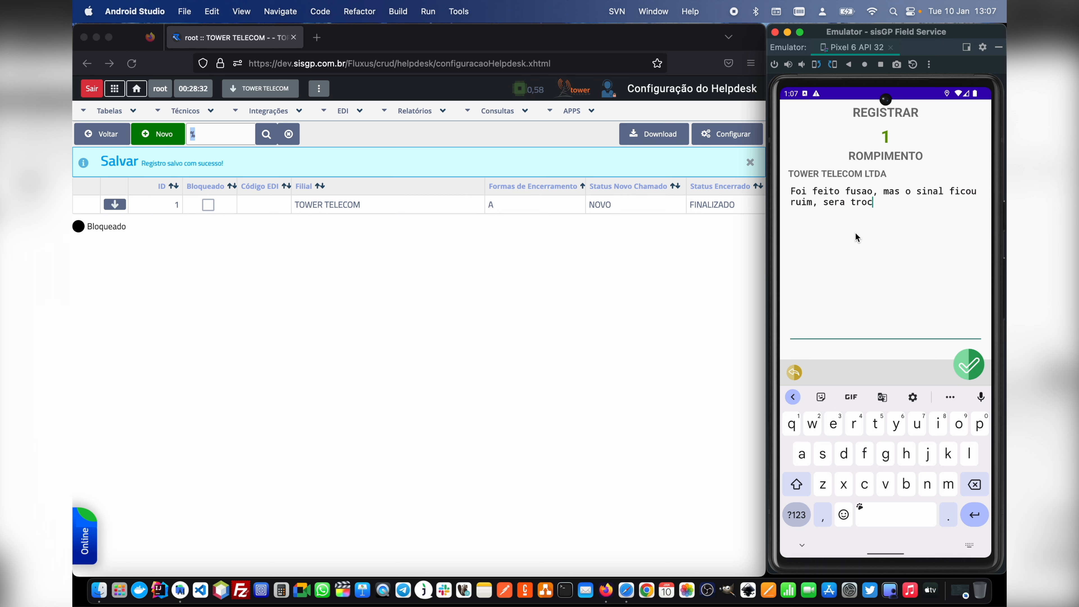
type("ibra.")
left_click(968, 372)
left_click(954, 335)
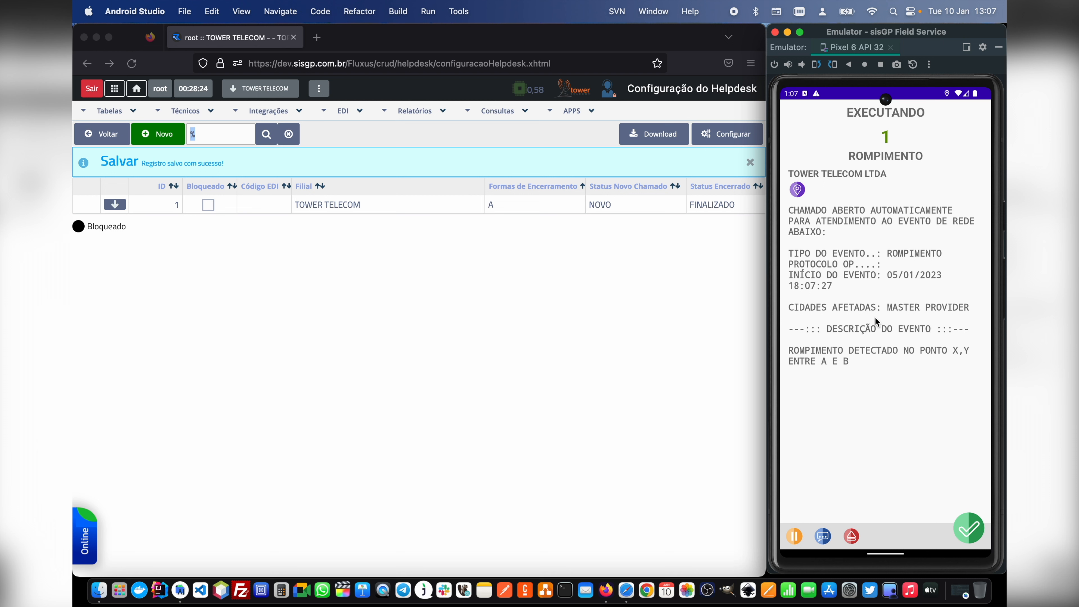
Step: Start finalizing ticket 1 in the mobile app and check which closing reasons are offered
left_click(970, 527)
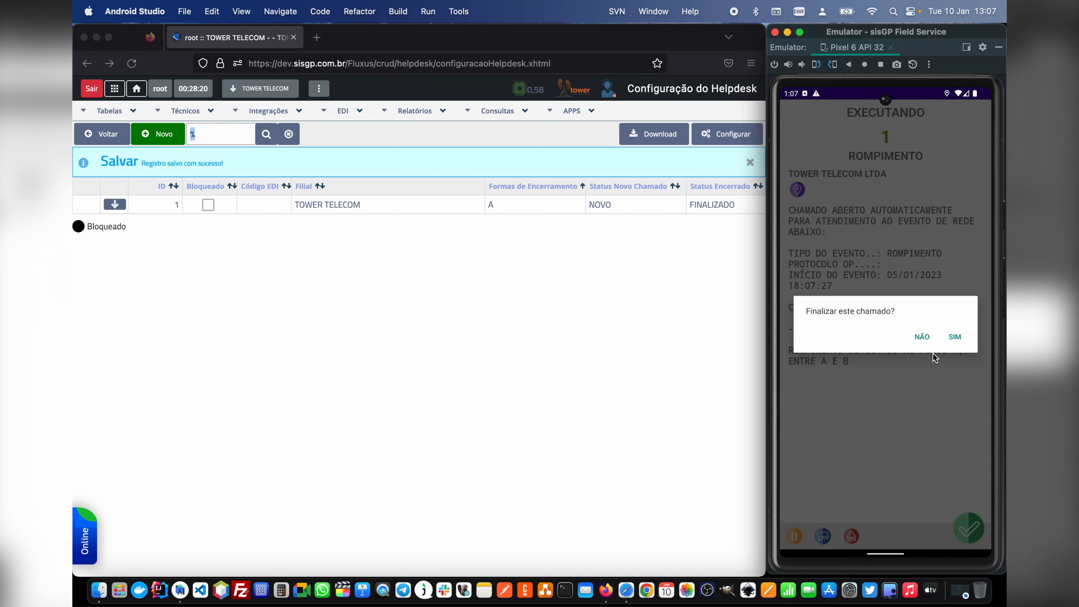
left_click(954, 336)
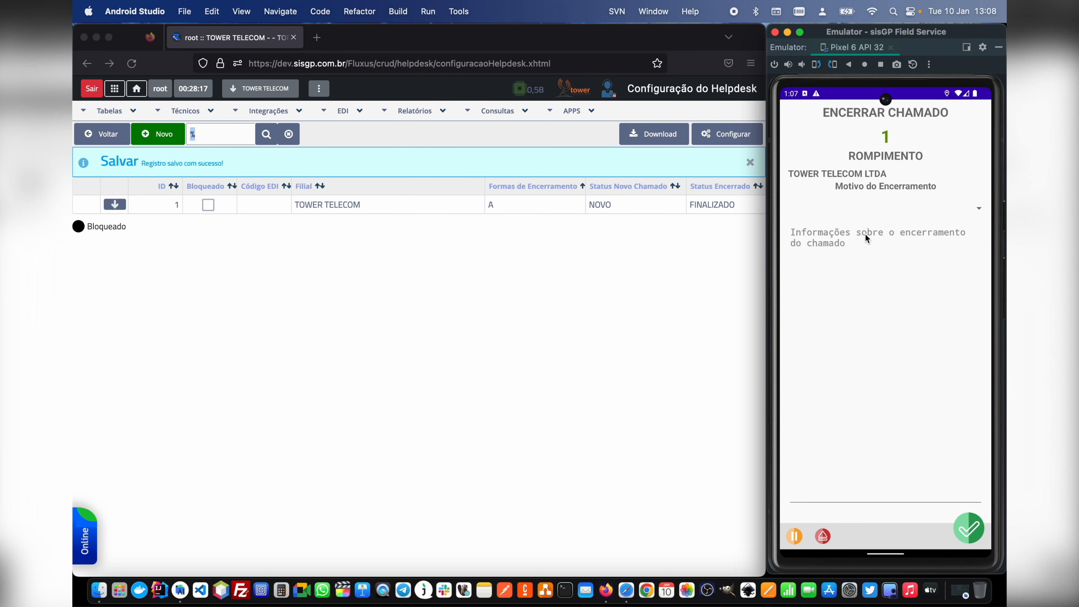
left_click(891, 200)
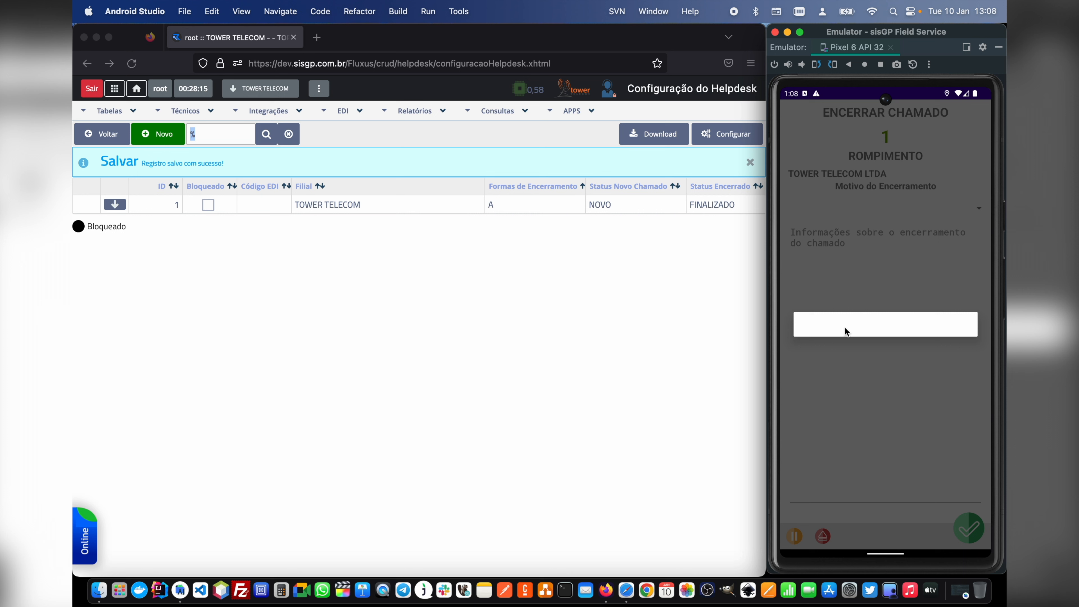
left_click(907, 199)
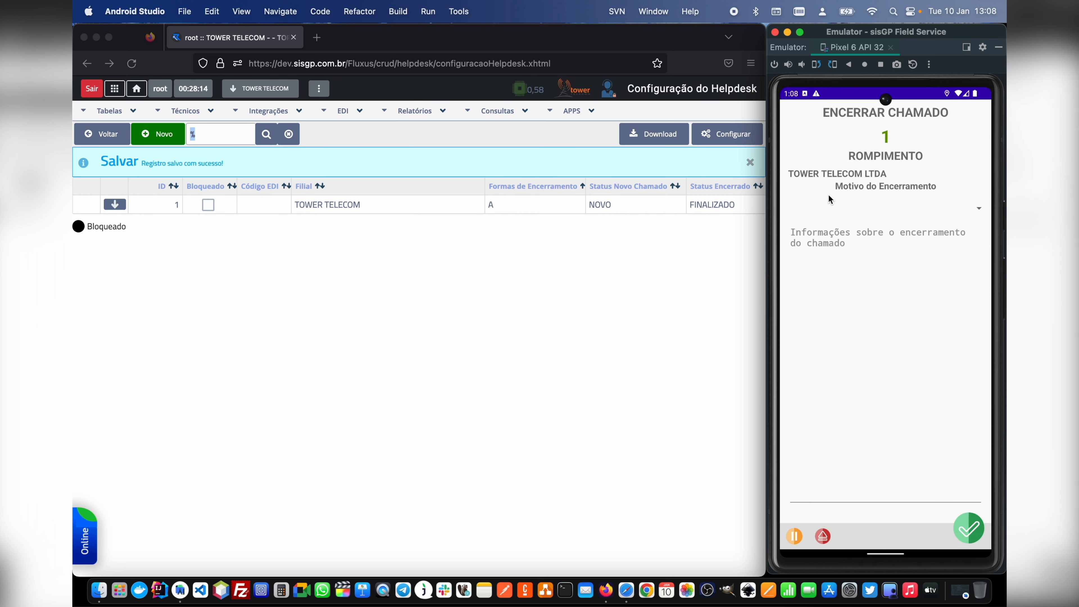
left_click(973, 208)
left_click(594, 336)
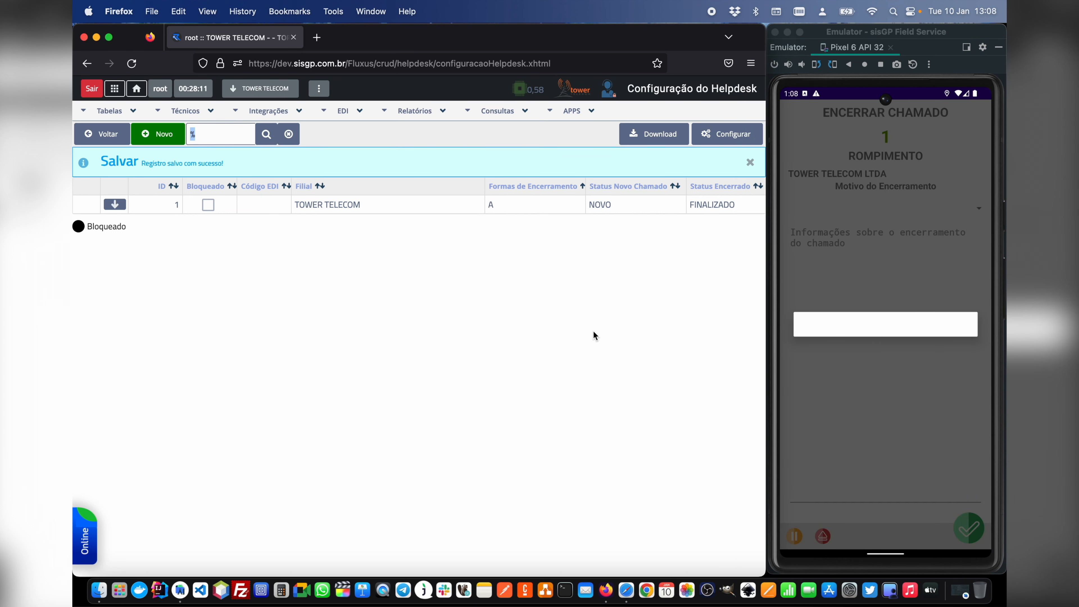
left_click(812, 469)
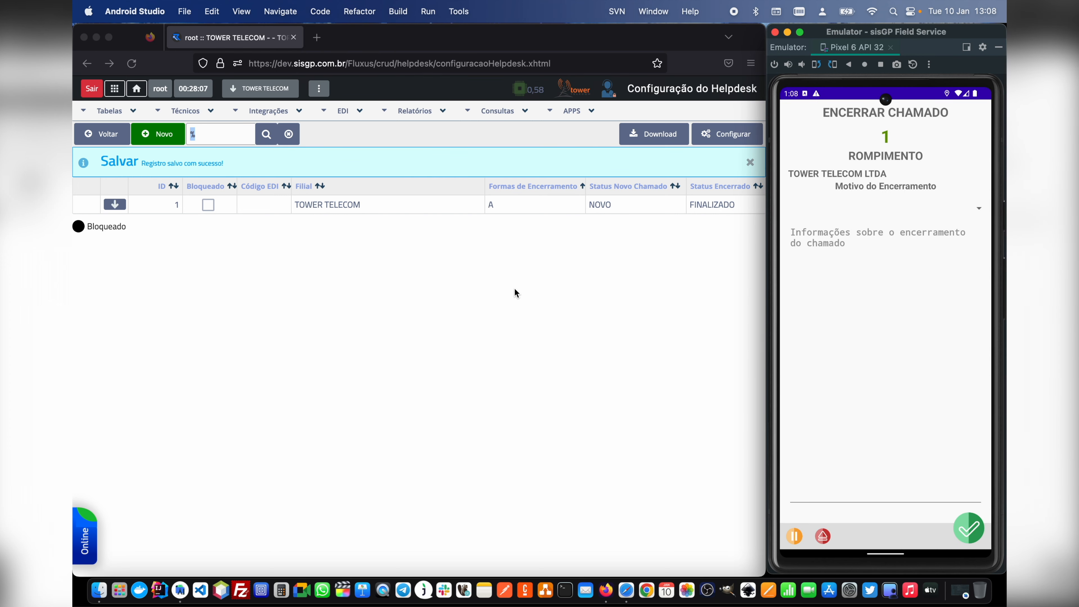
Step: Create the ticket closing reason "FUSAO EFETUADA" in the web system's closing reasons table and save it
left_click(111, 113)
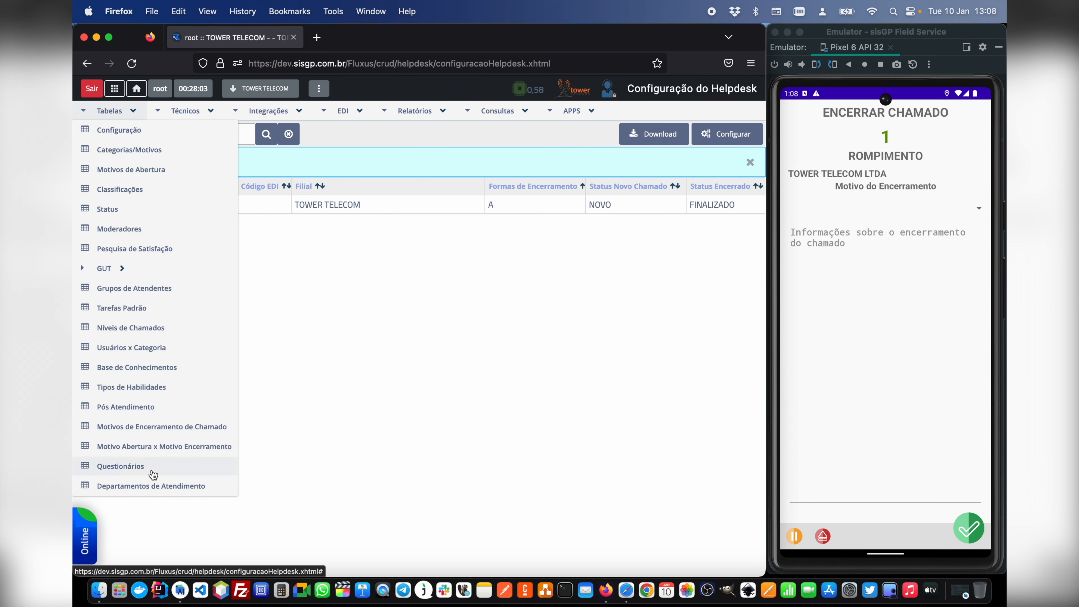
left_click(162, 427)
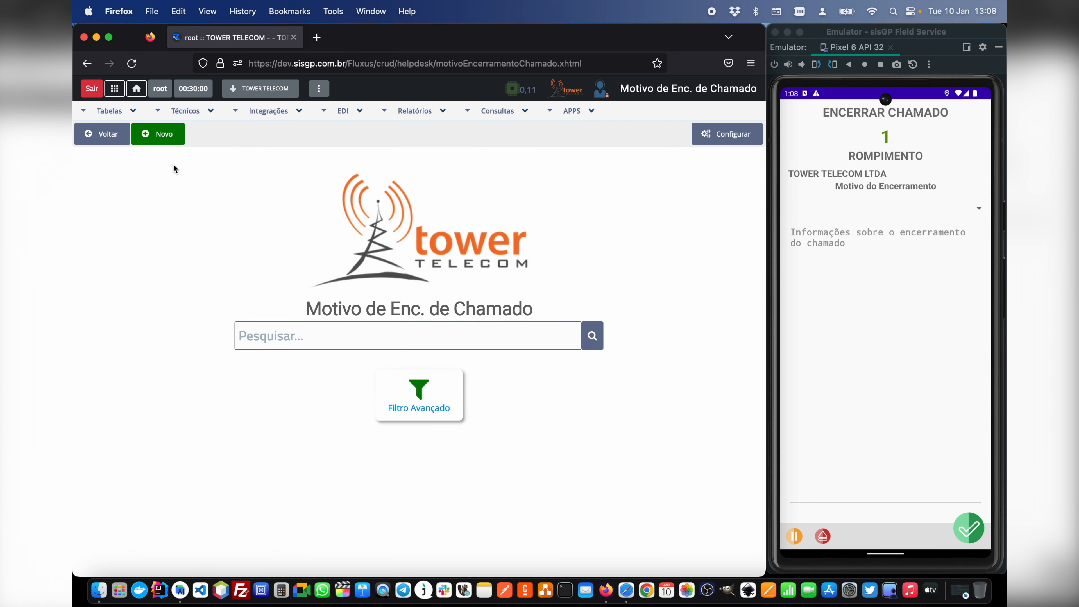
left_click(164, 133)
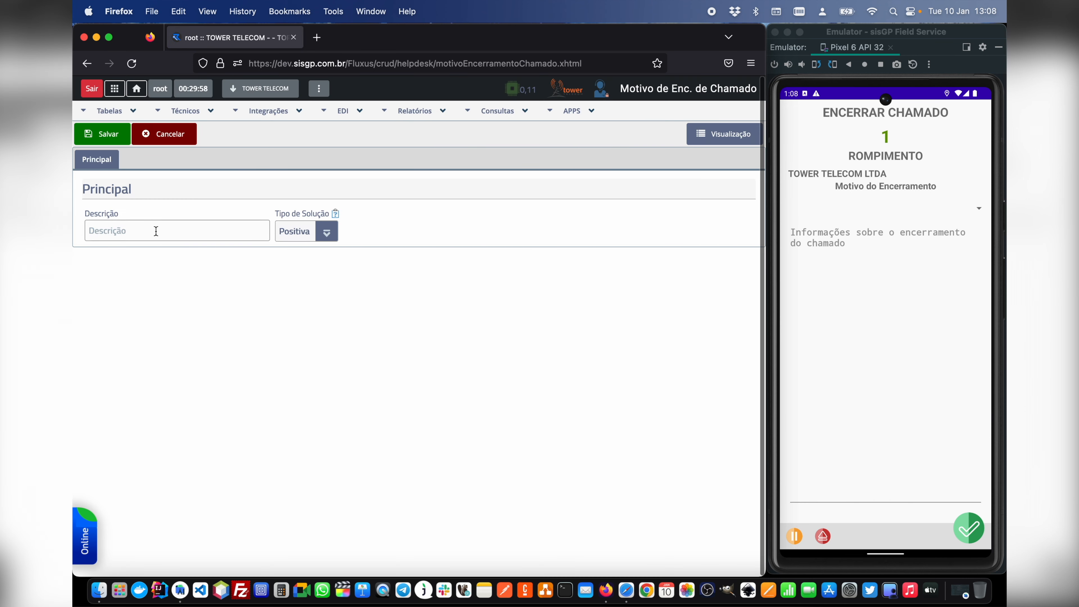
type("FUSCAO EFETUADA")
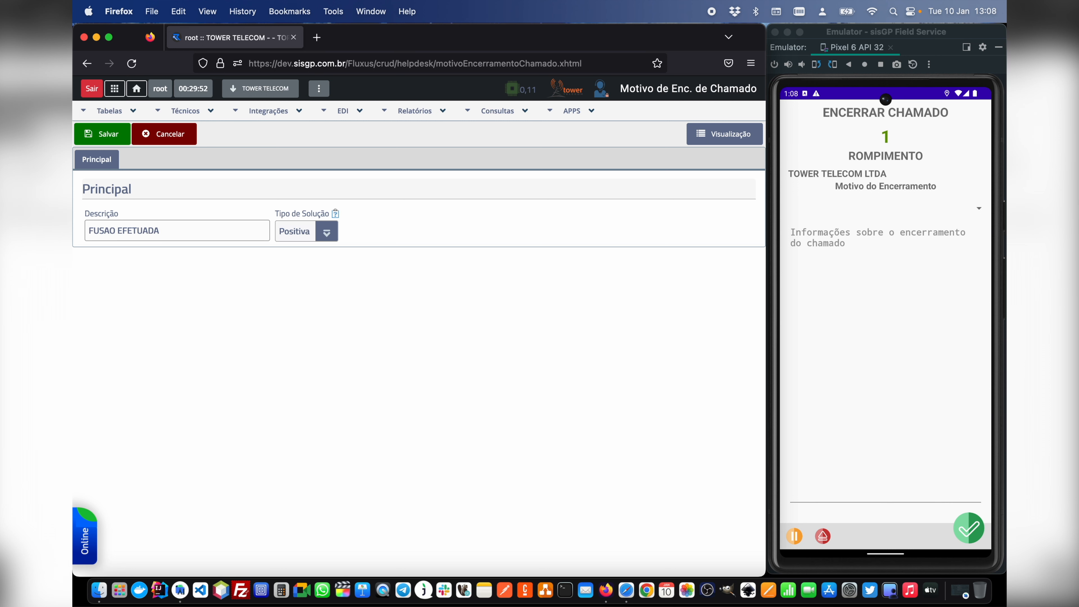
left_click(111, 134)
left_click(425, 293)
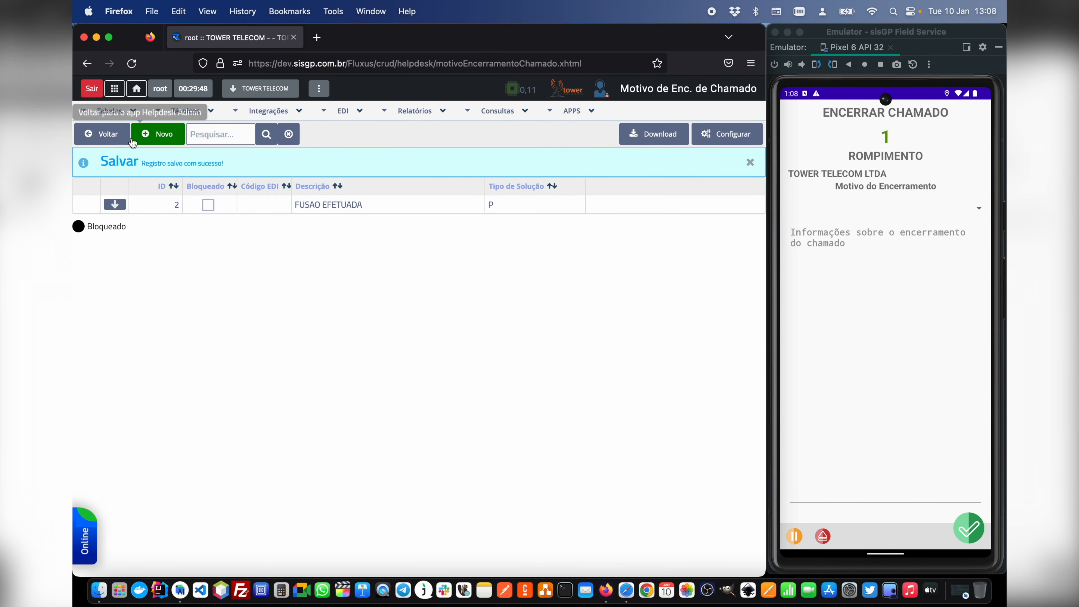
Step: Add and save a second ticket closing reason described as "FUSAO FICOU RUIM, DROP TROCADO"
left_click(163, 136)
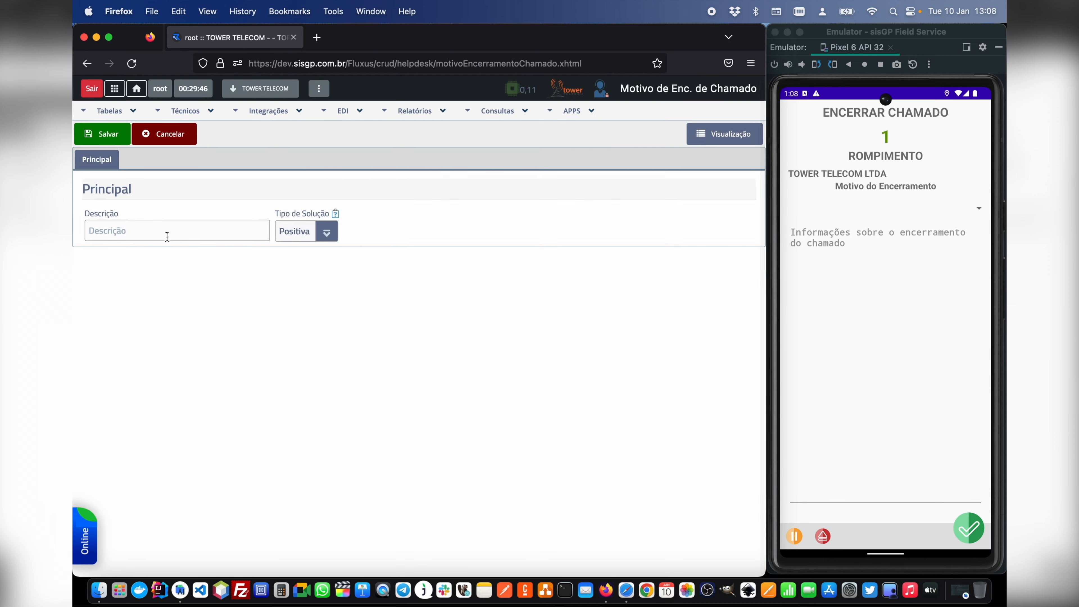
left_click(167, 236)
type("FUSC")
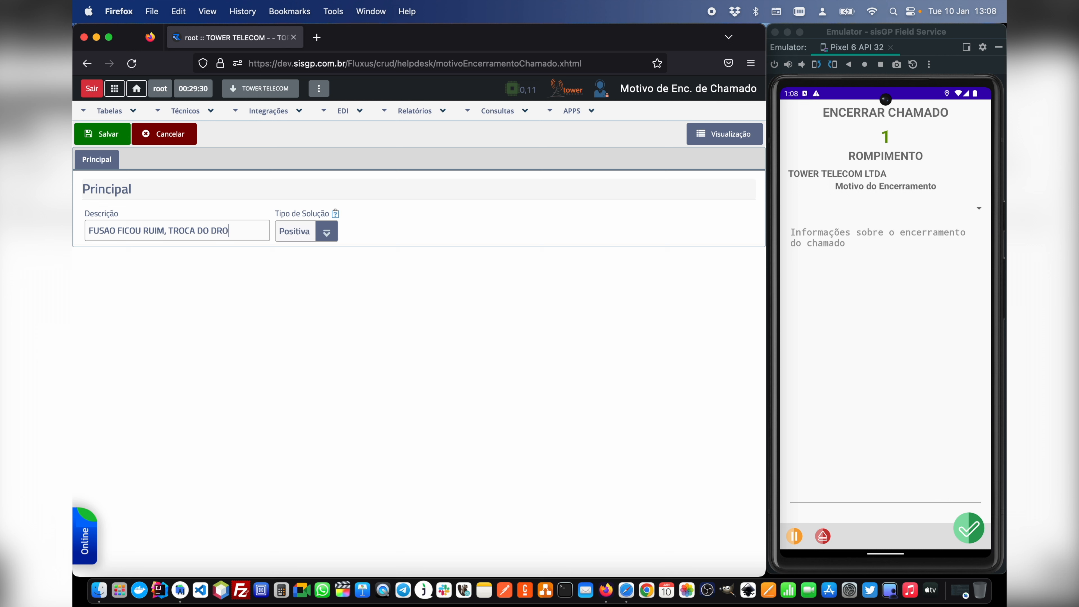
key("BackSpace")
key("BackSpace")
key("BackSpace")
key("BackSpace")
key("BackSpace")
key("BackSpace")
key("BackSpace")
key("BackSpace")
key("BackSpace")
left_click(102, 133)
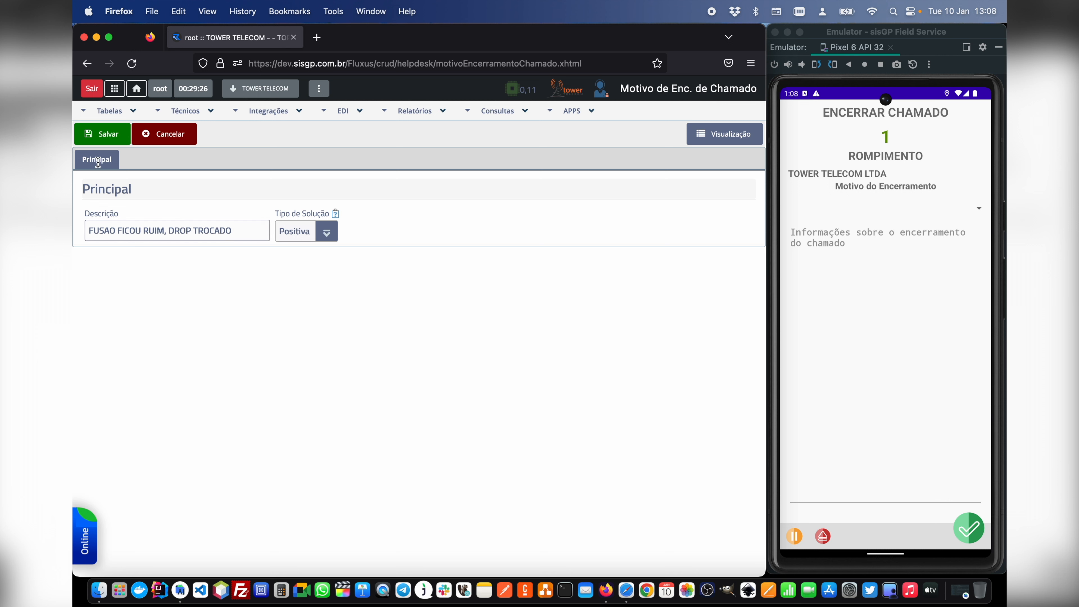
left_click(408, 290)
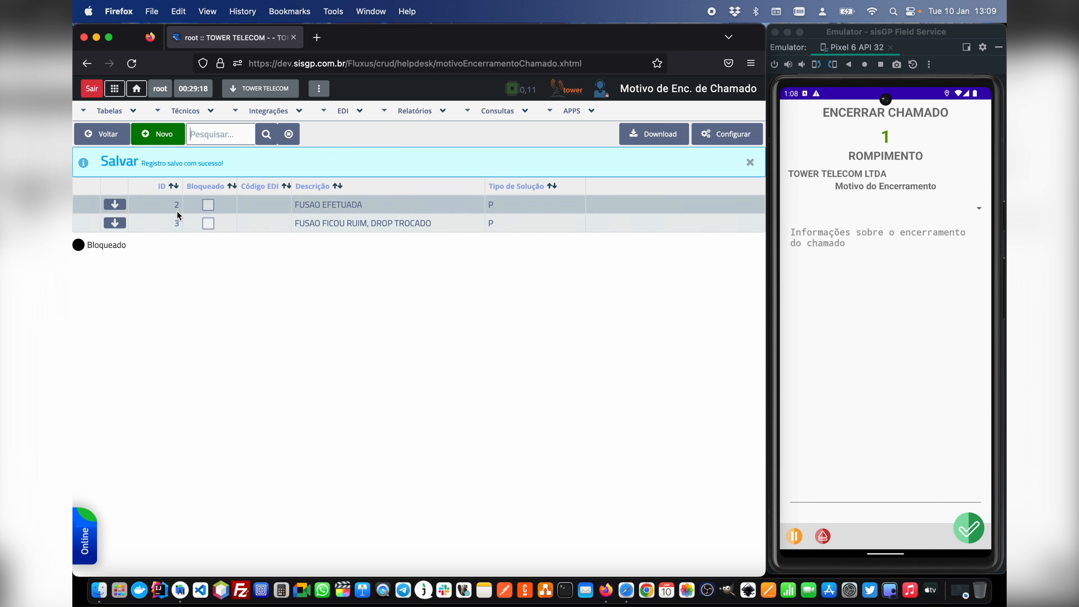
Step: Add and save the closing reason "CLIENTE NAO LOCALIZADO EM CASA" with solution type Negativa
left_click(157, 134)
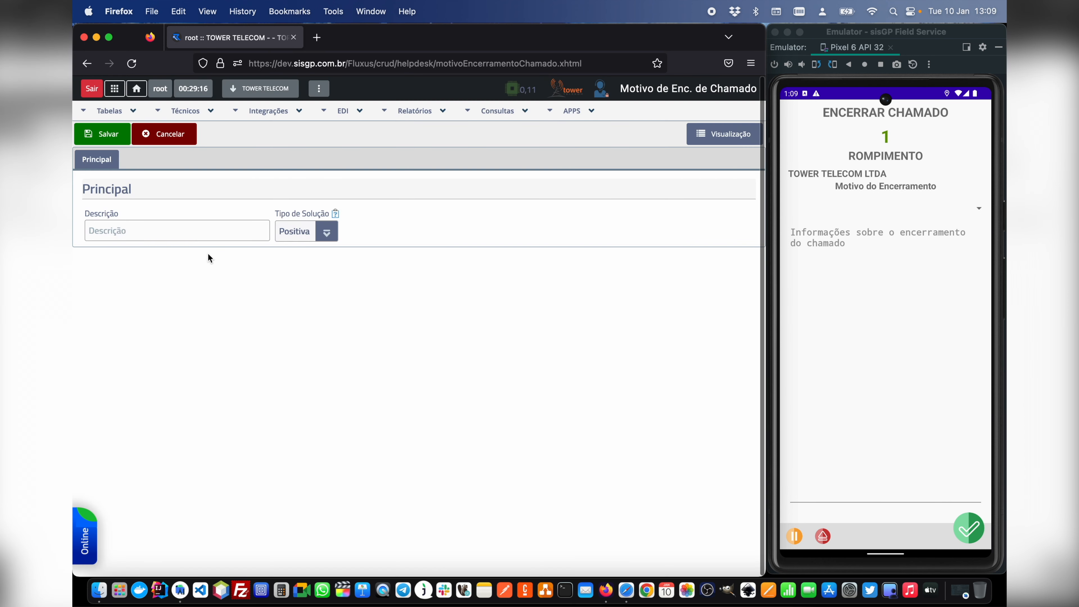
type("CLIENTE NAO LOCALIZADO ")
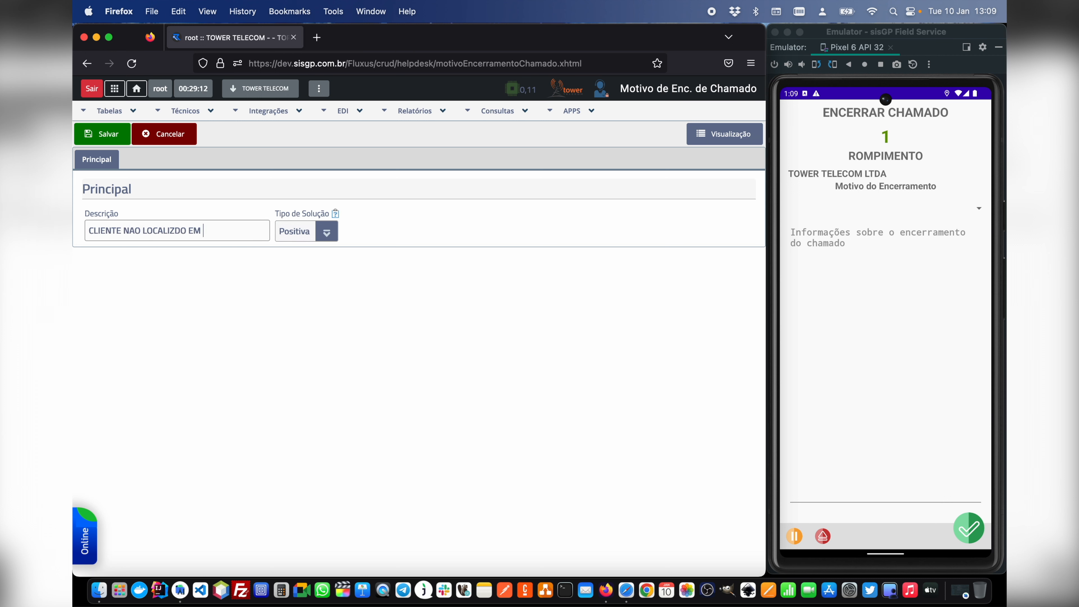
type("EM CASA")
left_click(312, 234)
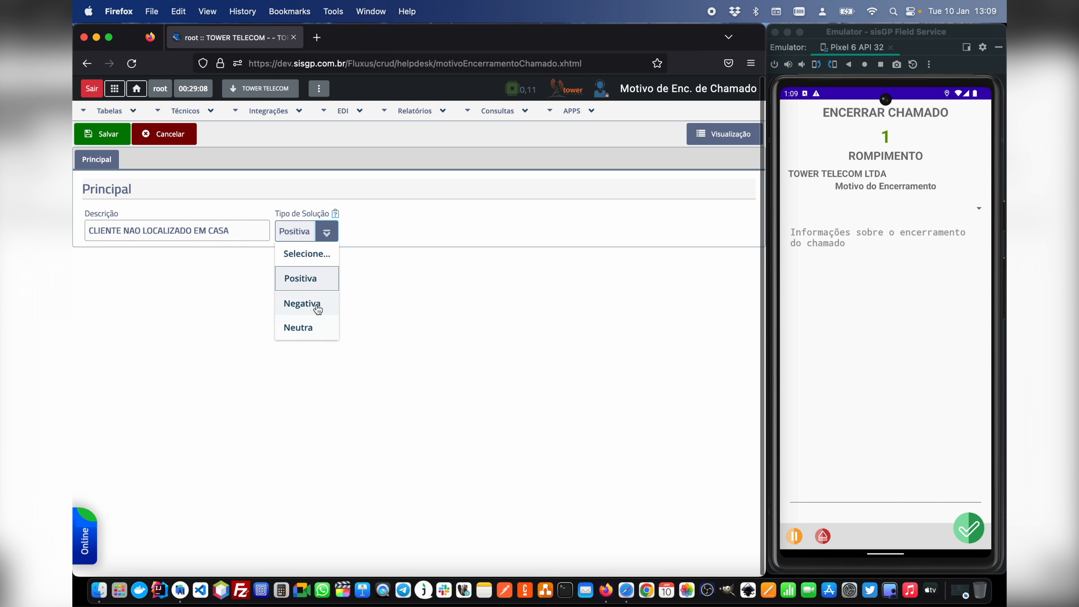
left_click(315, 305)
left_click(107, 134)
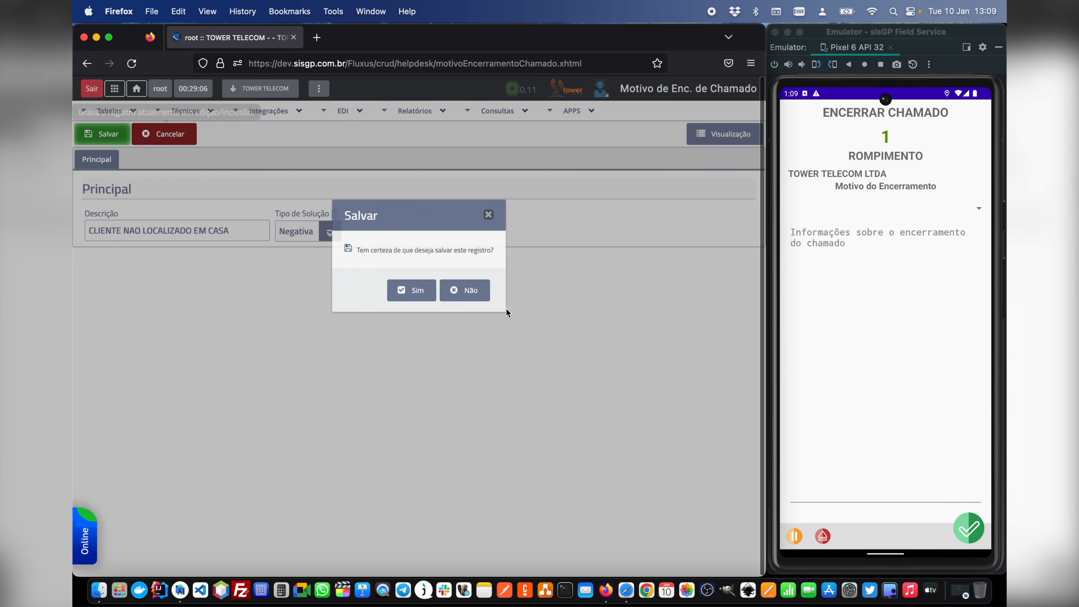
left_click(416, 289)
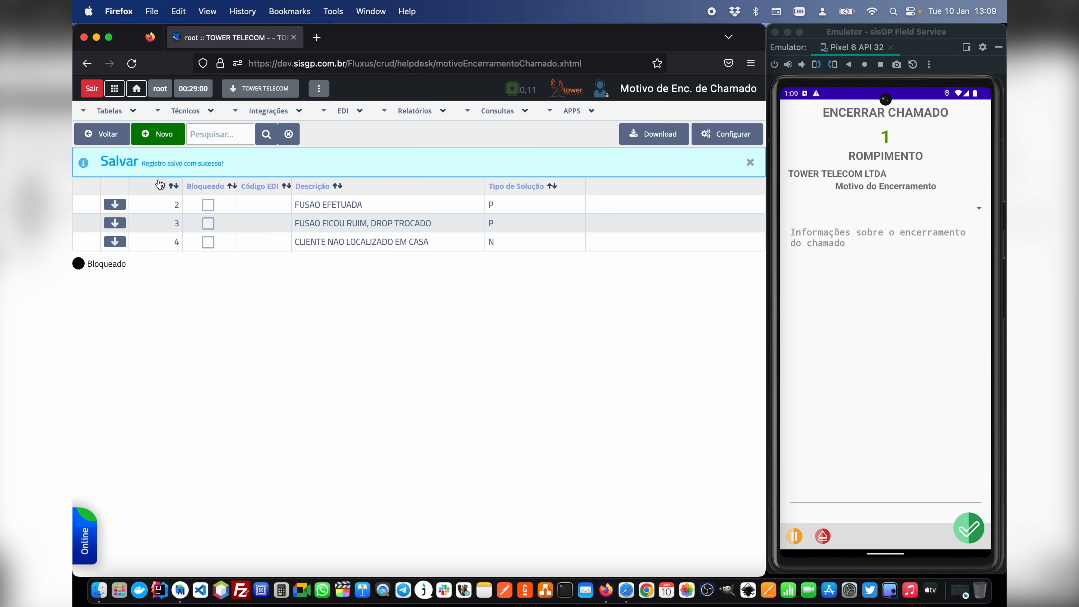
Step: Delete the closing reason "CLIENTE NAO LOCALIZADO EM CASA" from the list
triple_click(353, 244)
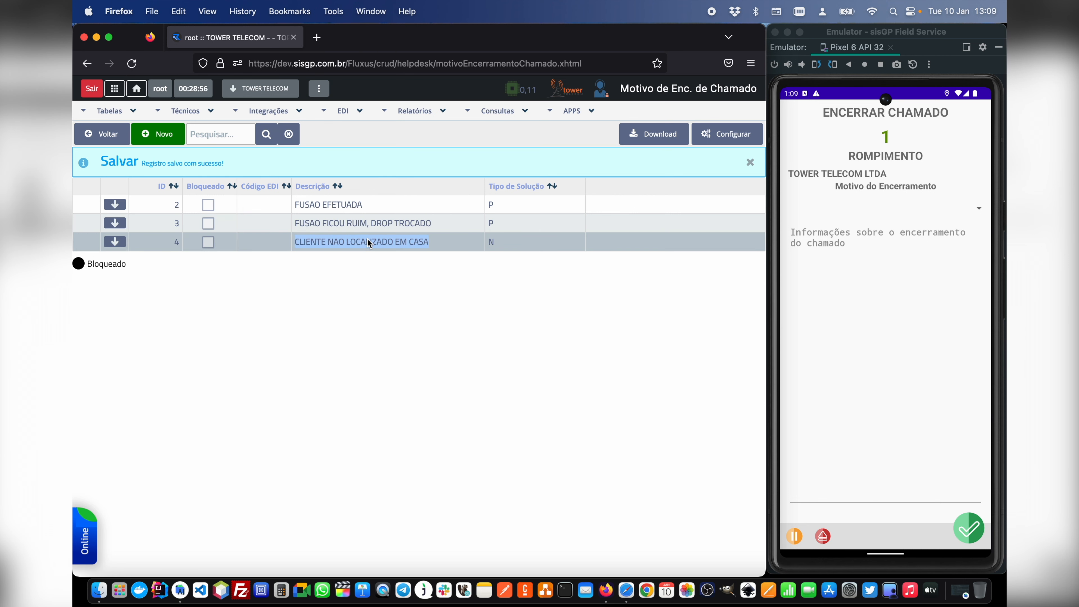
double_click(408, 242)
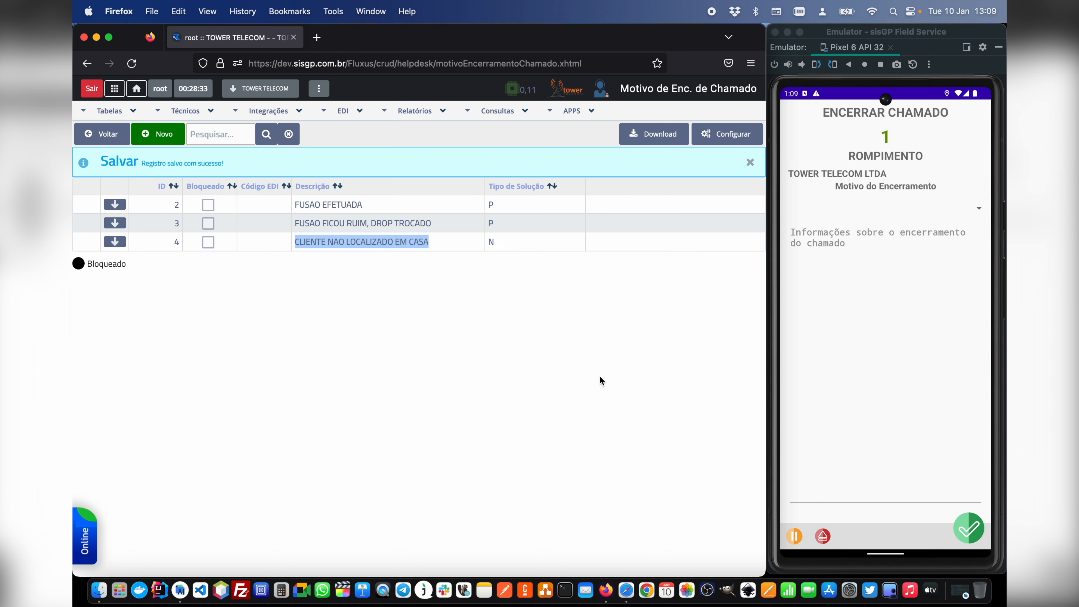
left_click(115, 241)
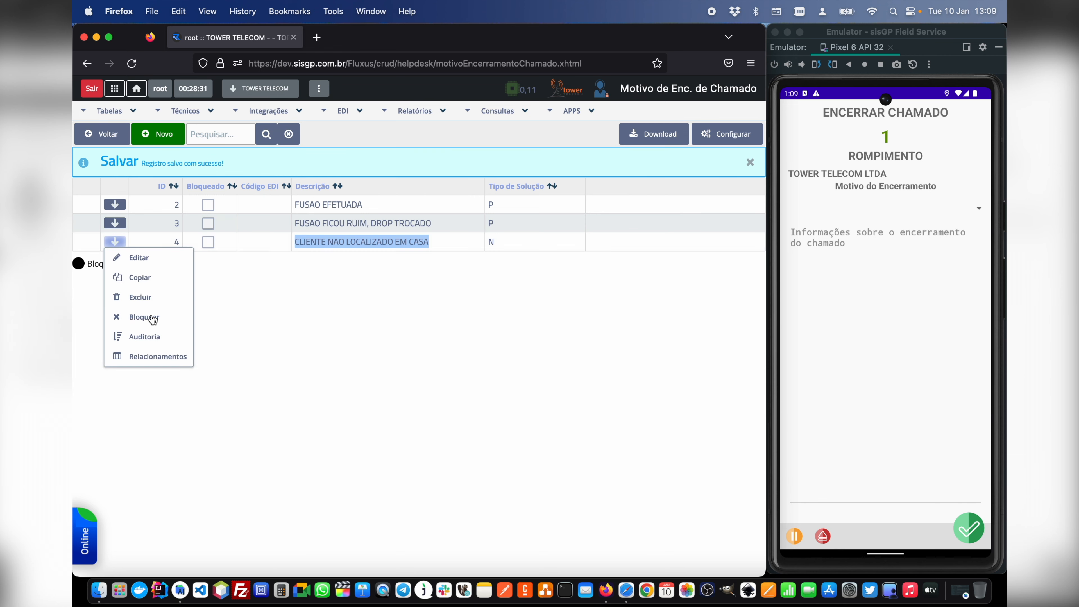
left_click(137, 300)
left_click(408, 289)
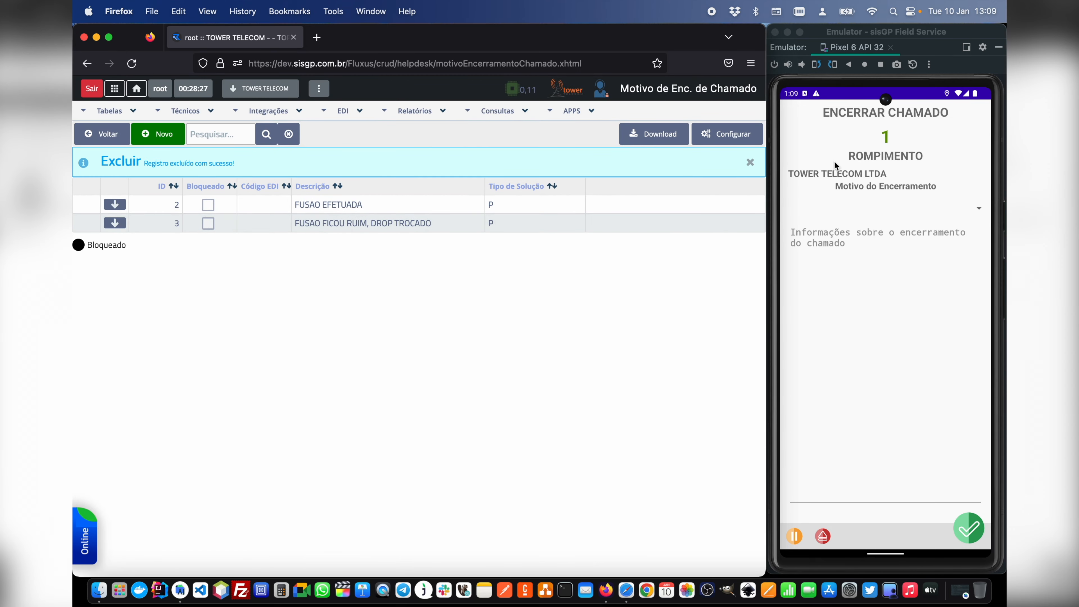
Step: In the opening-versus-closing reasons table, link opening reason ROMPIMENTO to closing reason FUSAO EFETUADA and save the record
left_click(109, 110)
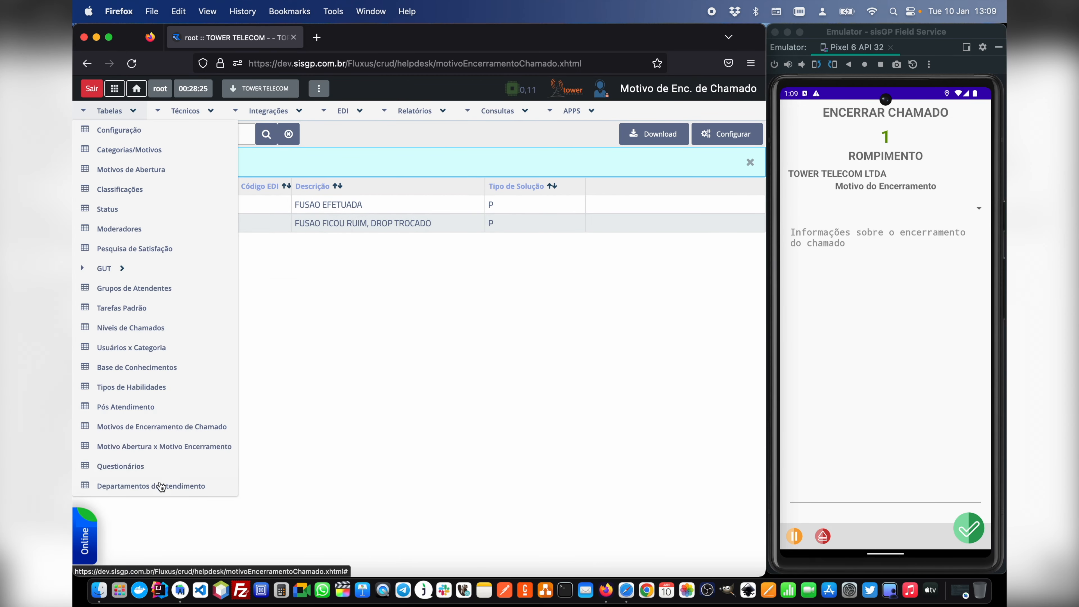
left_click(163, 447)
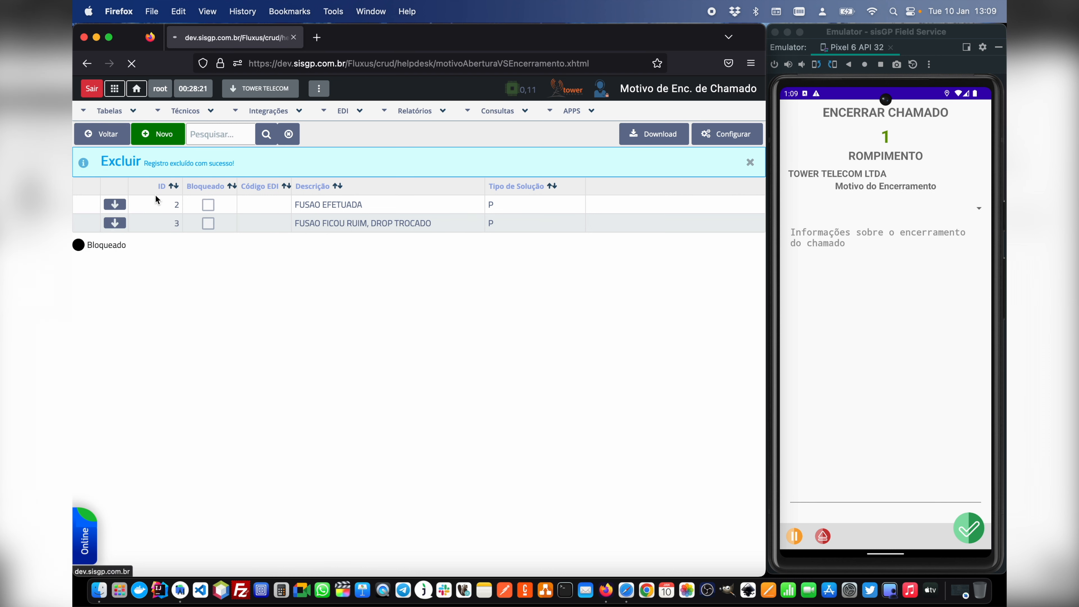
left_click(158, 133)
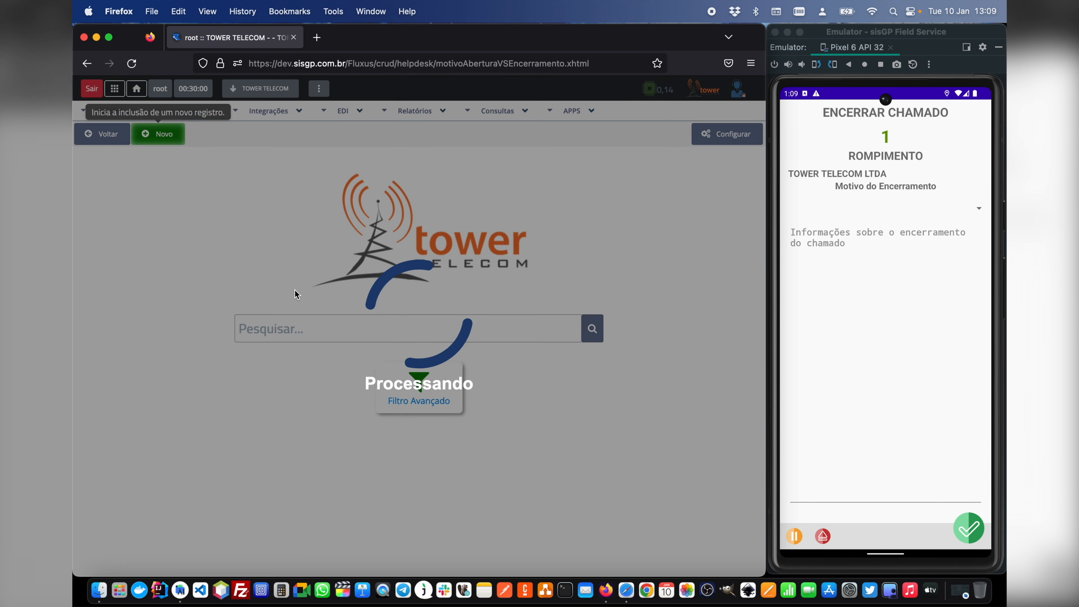
left_click(357, 232)
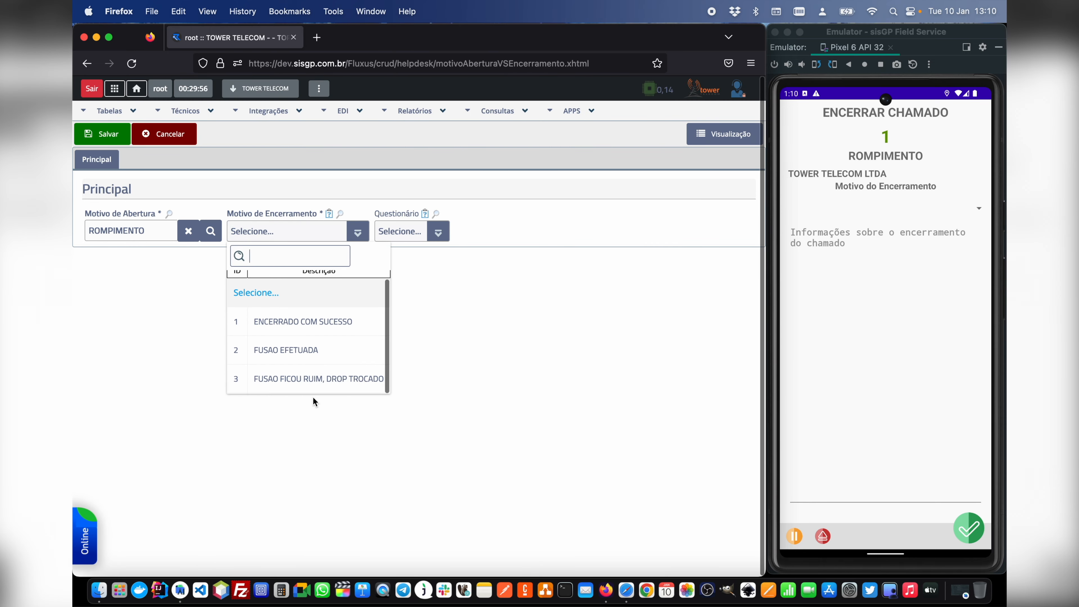
left_click(289, 350)
left_click(110, 135)
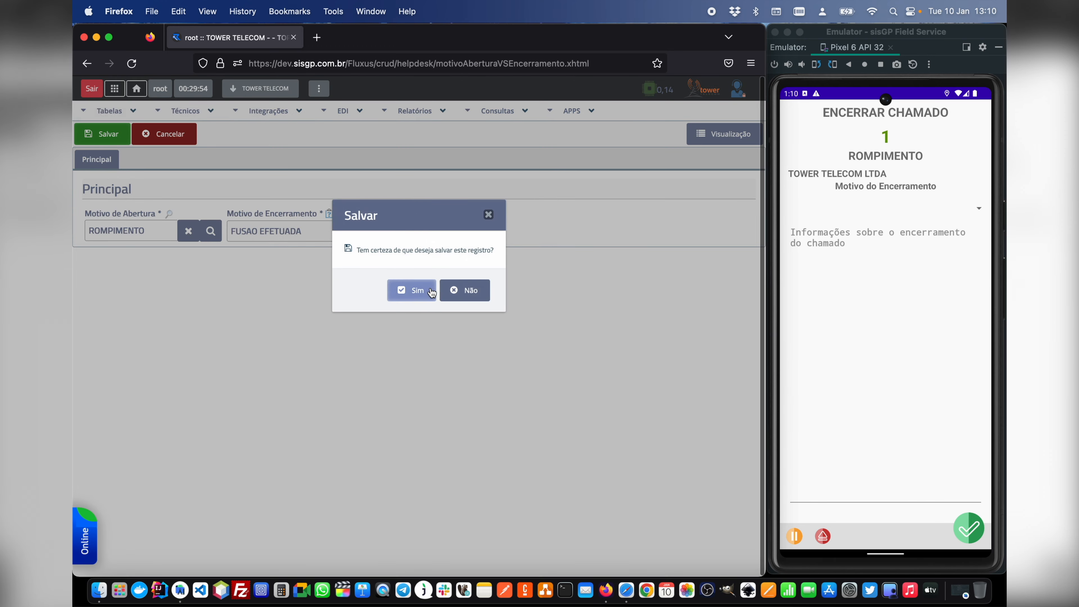
left_click(410, 290)
Step: Add and save a second link from opening reason ROMPIMENTO to closing reason "FUSAO FICOU RUIM, DROP TROCADO"
left_click(157, 135)
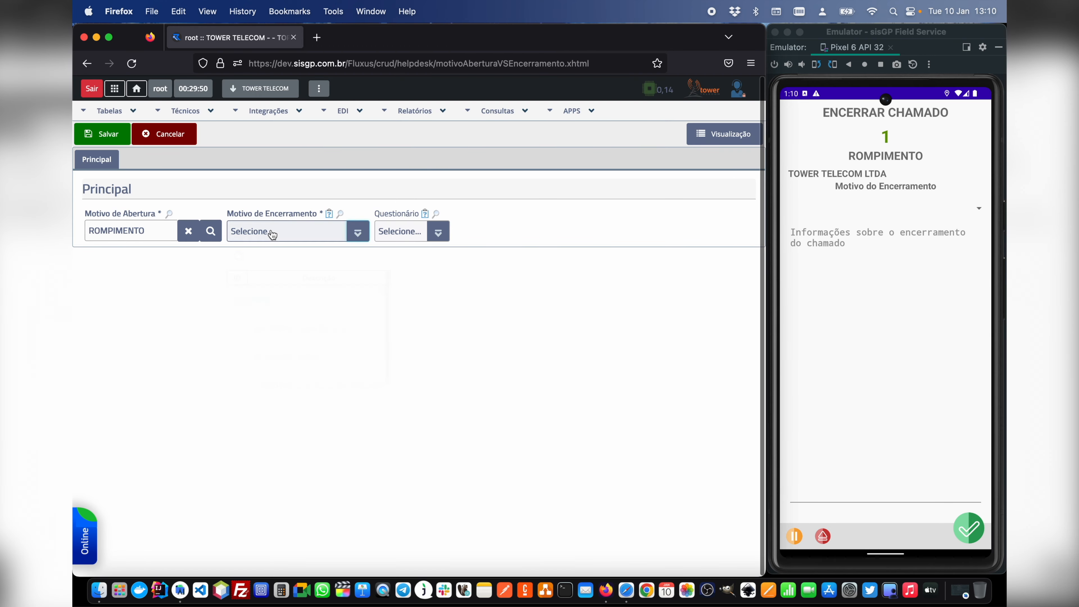
left_click(272, 231)
left_click(300, 380)
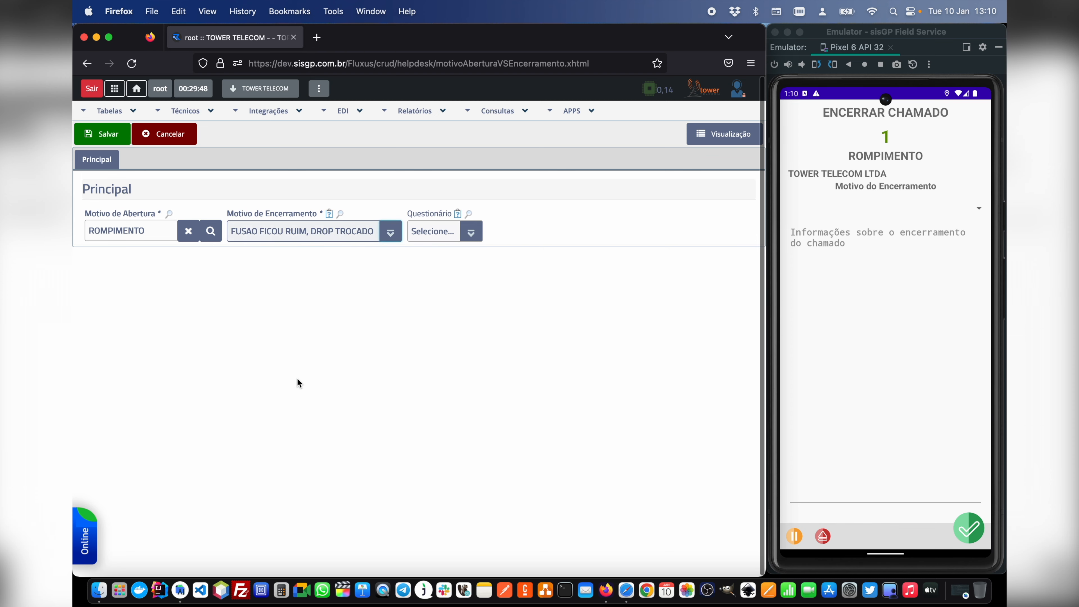
left_click(108, 134)
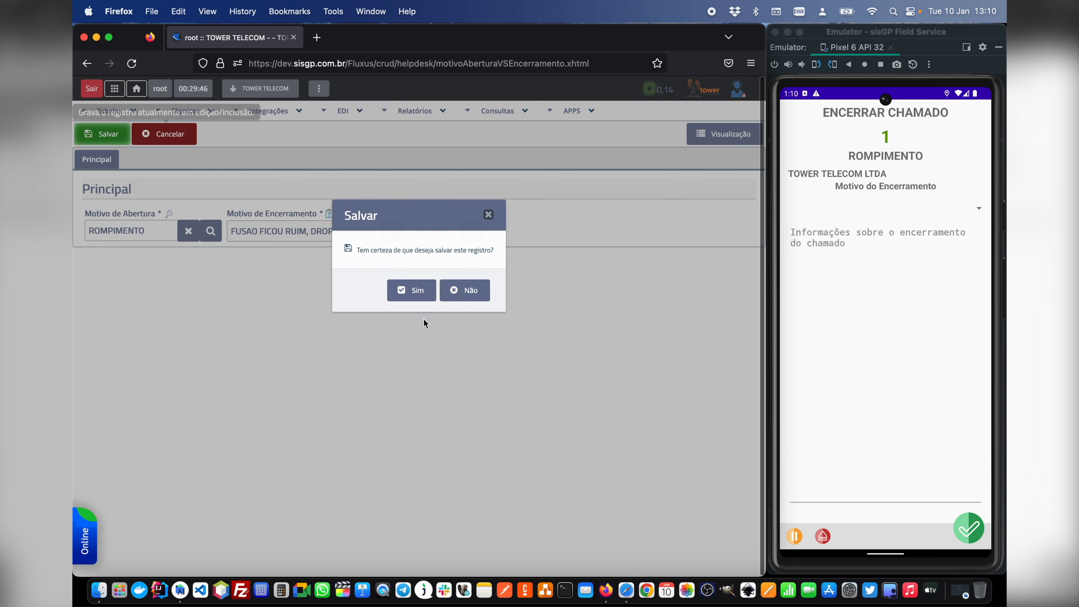
left_click(412, 290)
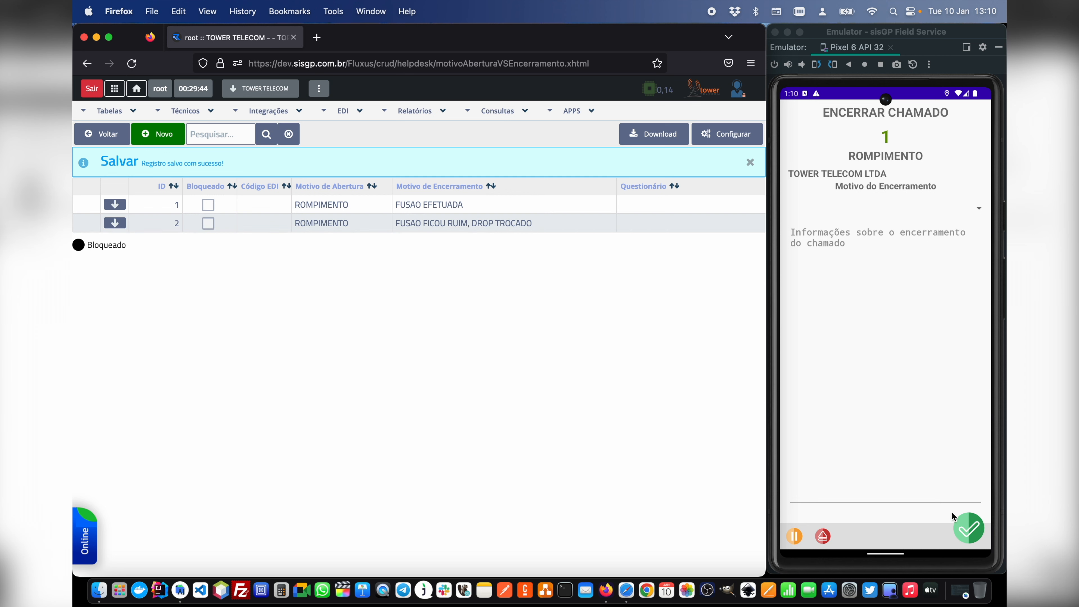
Step: Switch to the field service app in the emulator, synchronize it and reopen ticket 1 through to its closing form
left_click(793, 536)
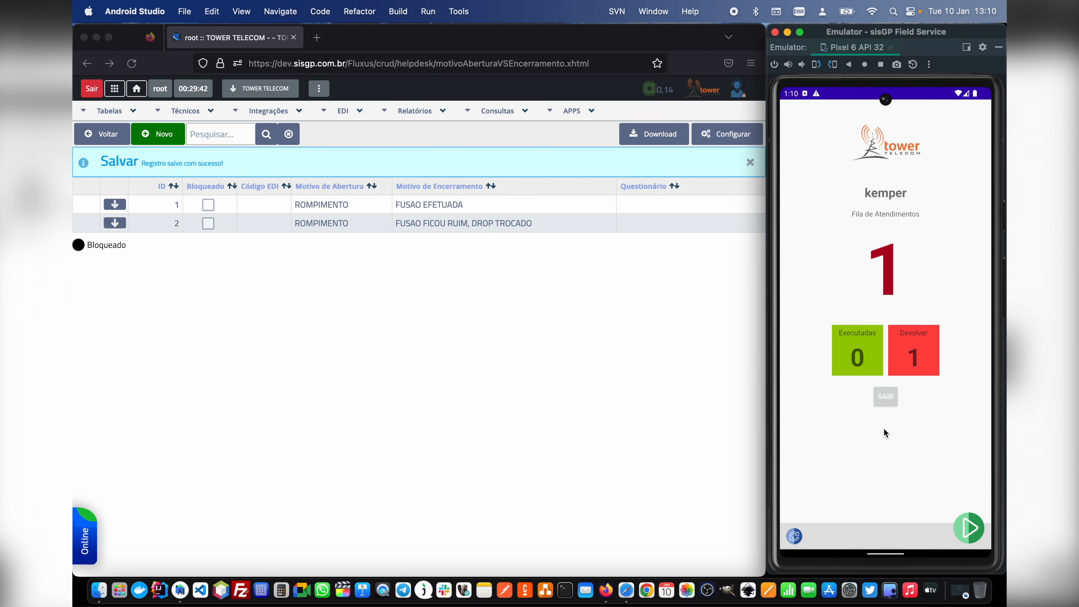
left_click(794, 537)
left_click(970, 527)
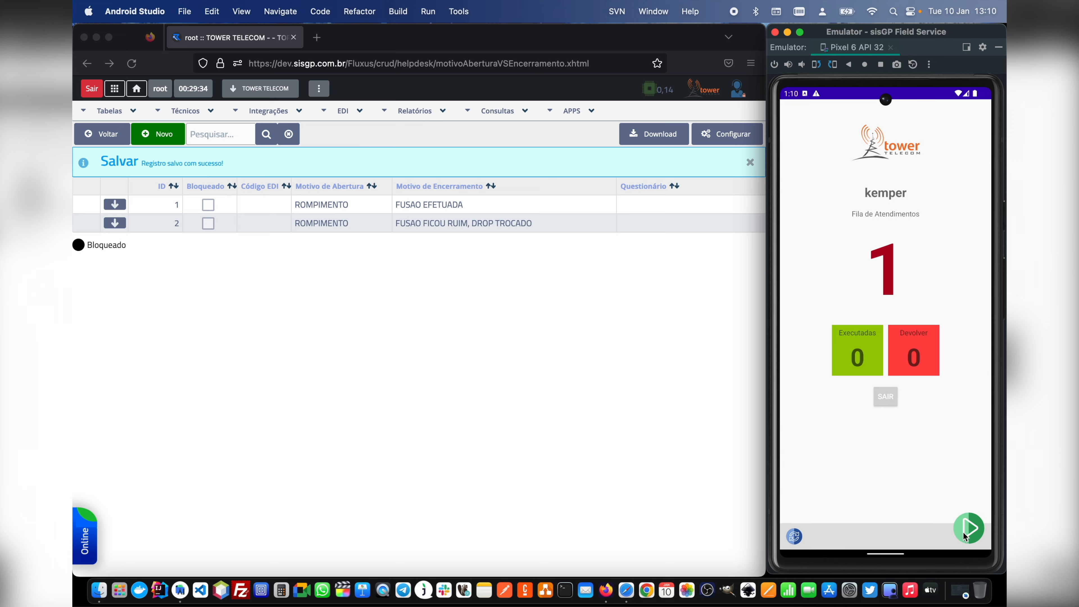
left_click(850, 153)
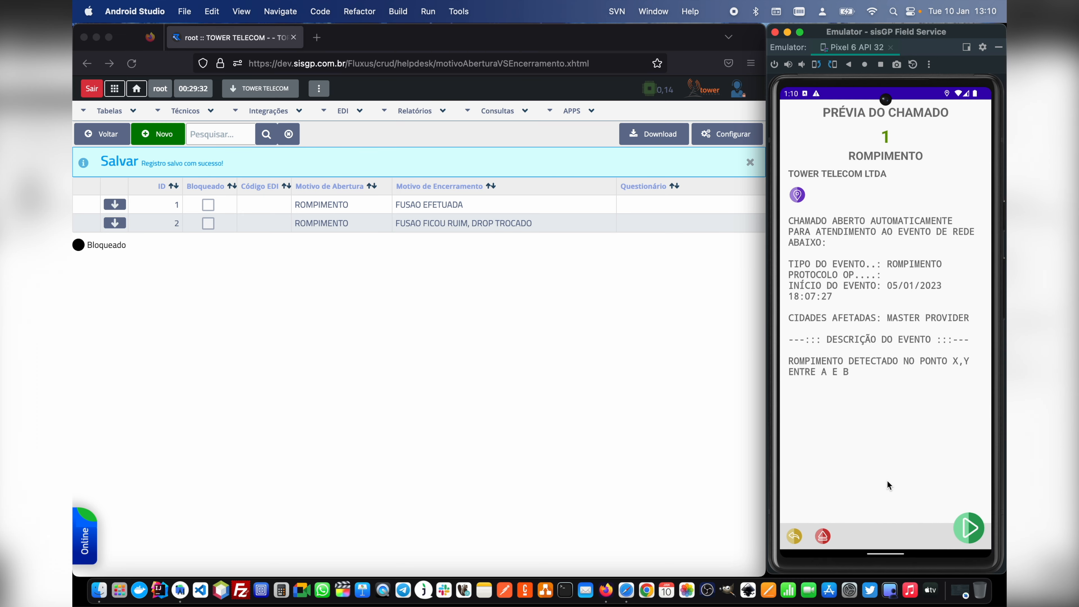
left_click(969, 528)
left_click(953, 333)
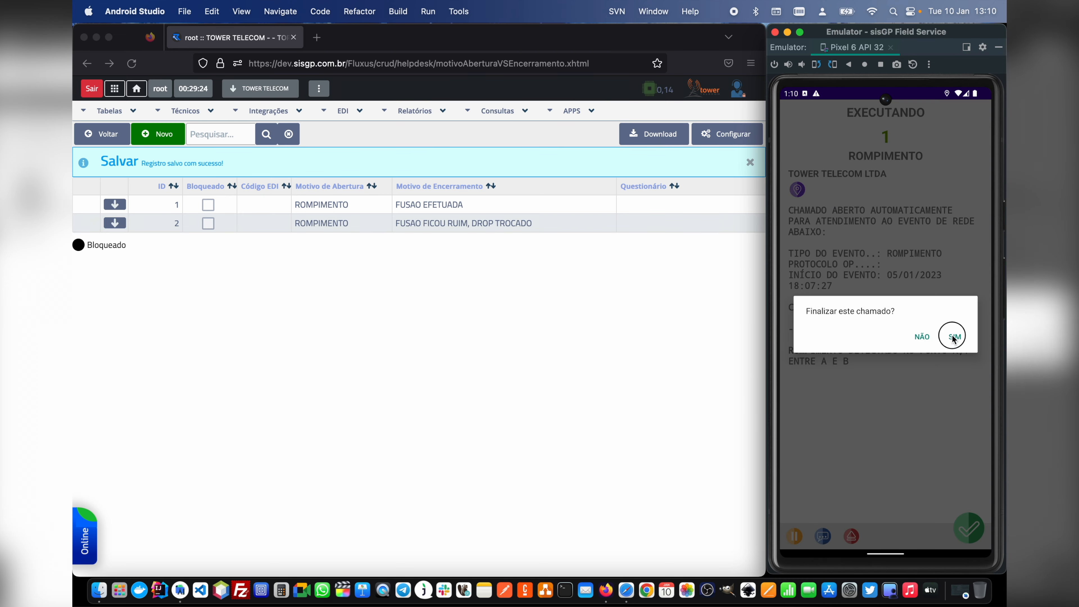
Step: Choose the closing reason "FUSAO FICOU RUIM, DROP TROCADO" and enter the closing information "Foi substituido o drop do cliente, 30 metros."
left_click(840, 210)
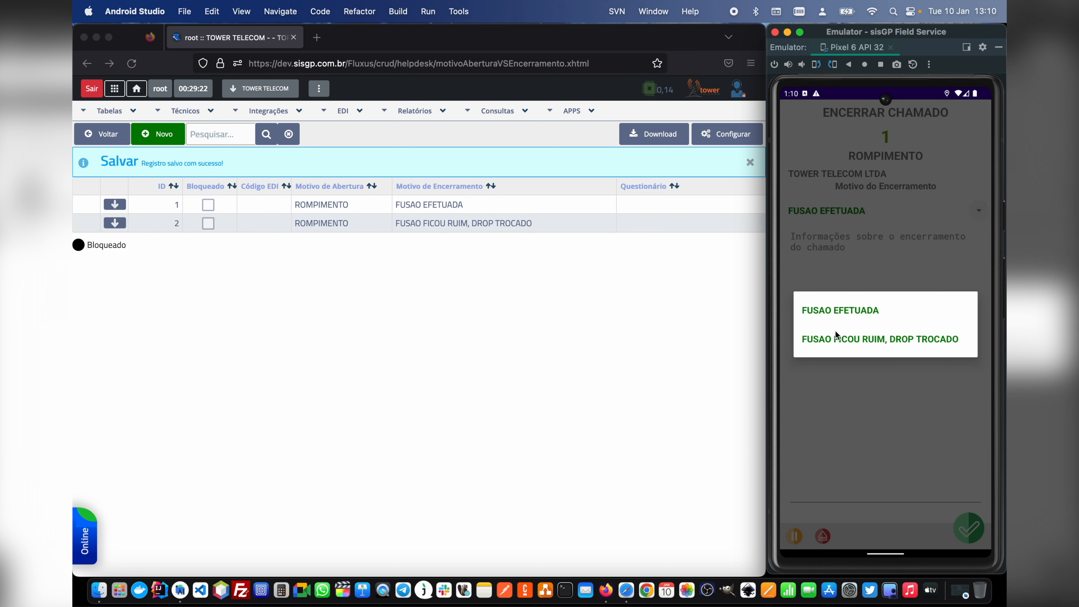
left_click(900, 342)
left_click(871, 257)
type("F")
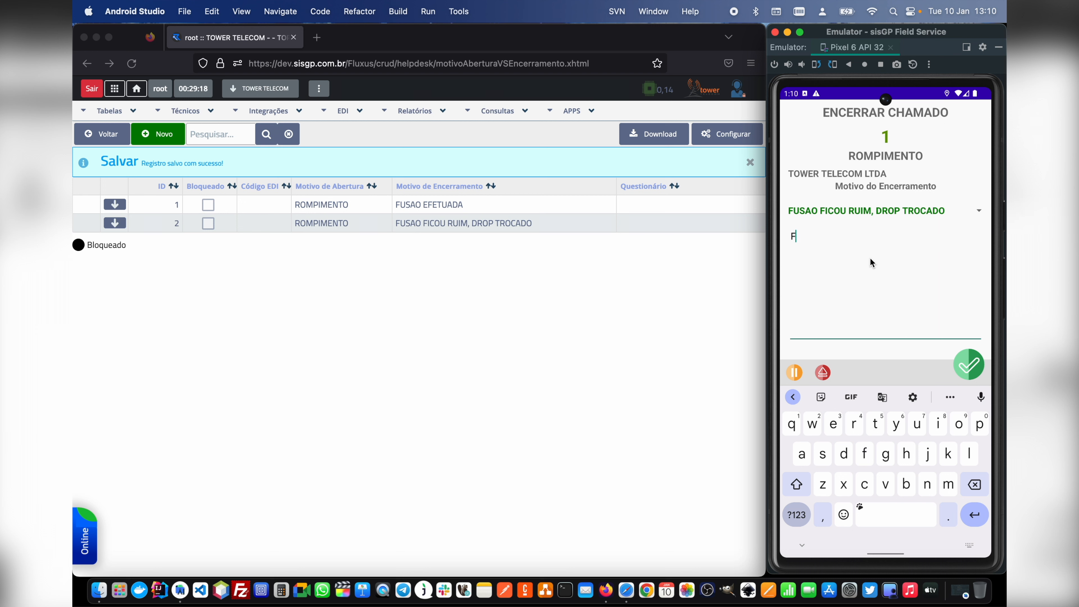
type("fo")
key("BackSpace")
key("BackSpace")
type("oi substituido o drop do cliente,")
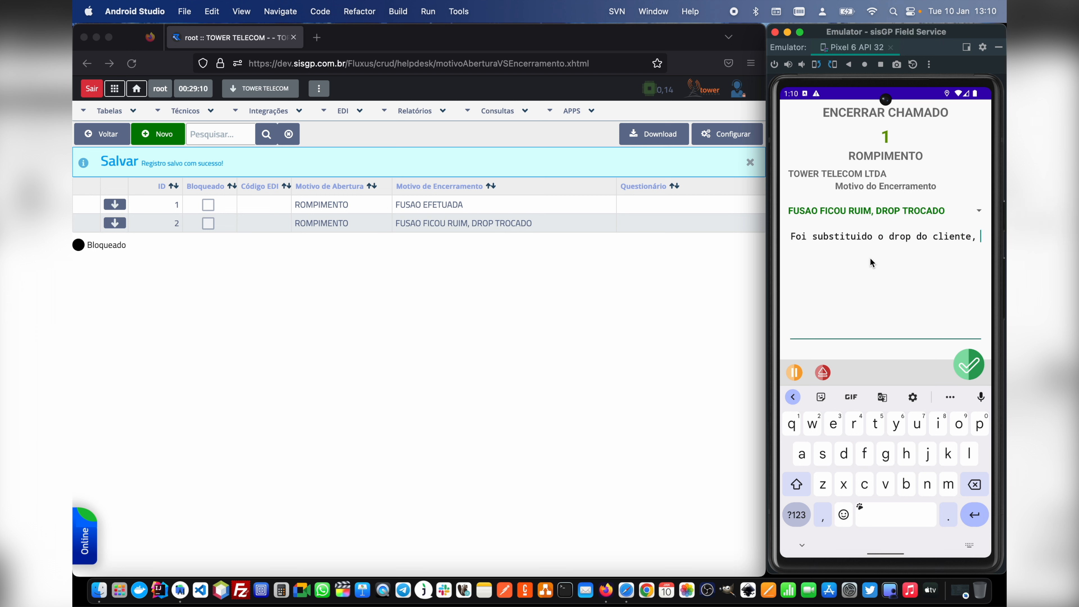
type(" 30 metros.")
Step: Try to submit and confirm the closing of ticket 1
left_click(970, 368)
left_click(960, 340)
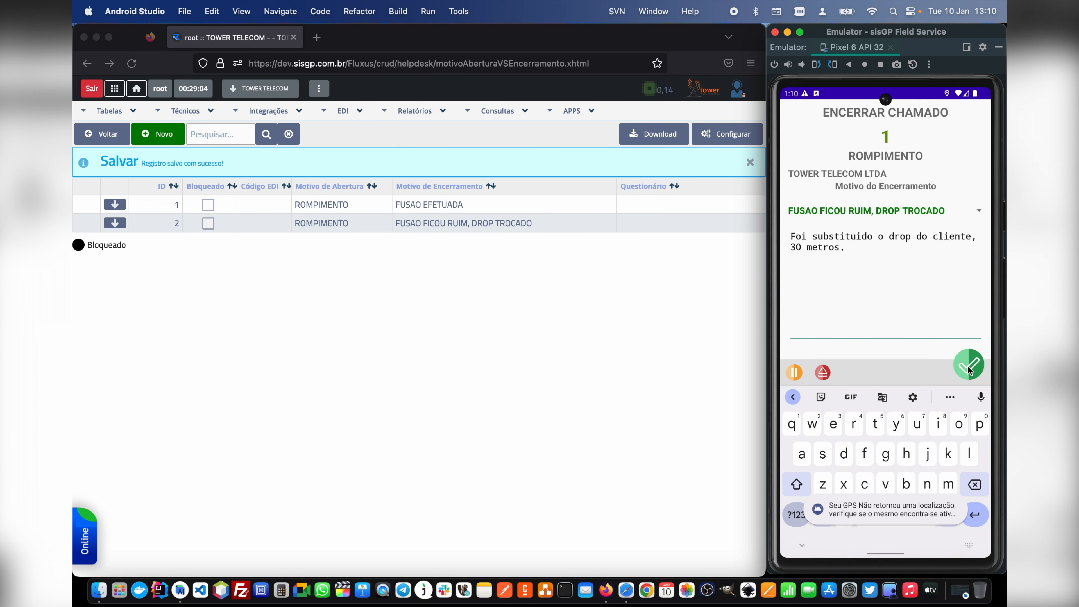
left_click(970, 368)
left_click(961, 340)
left_click(969, 365)
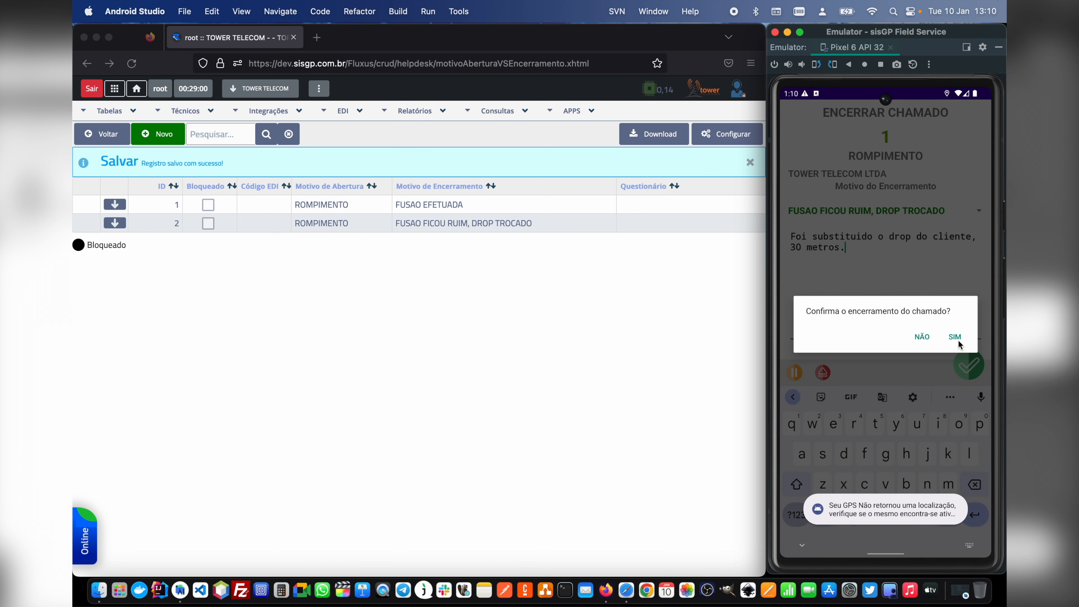
left_click(958, 343)
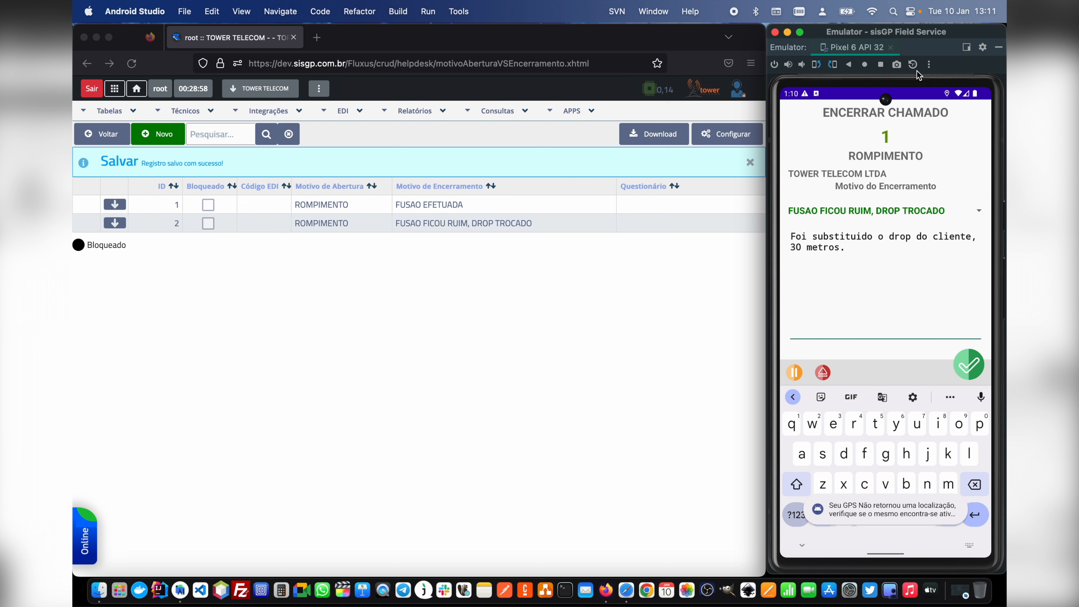
Step: Set the emulator's GPS location to the saved point "divinopolis"
left_click(928, 64)
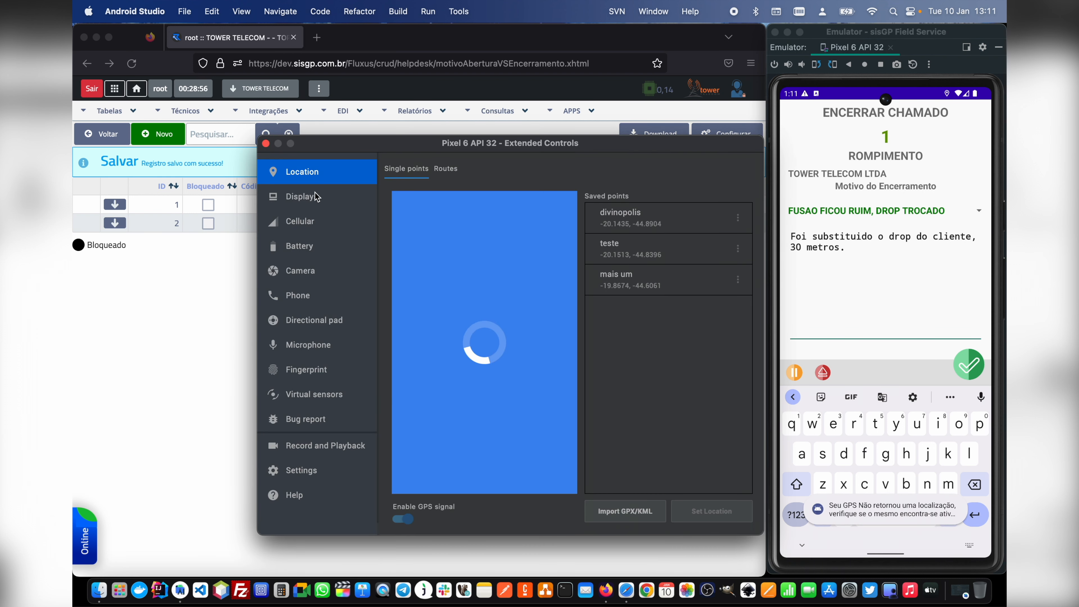
left_click(637, 236)
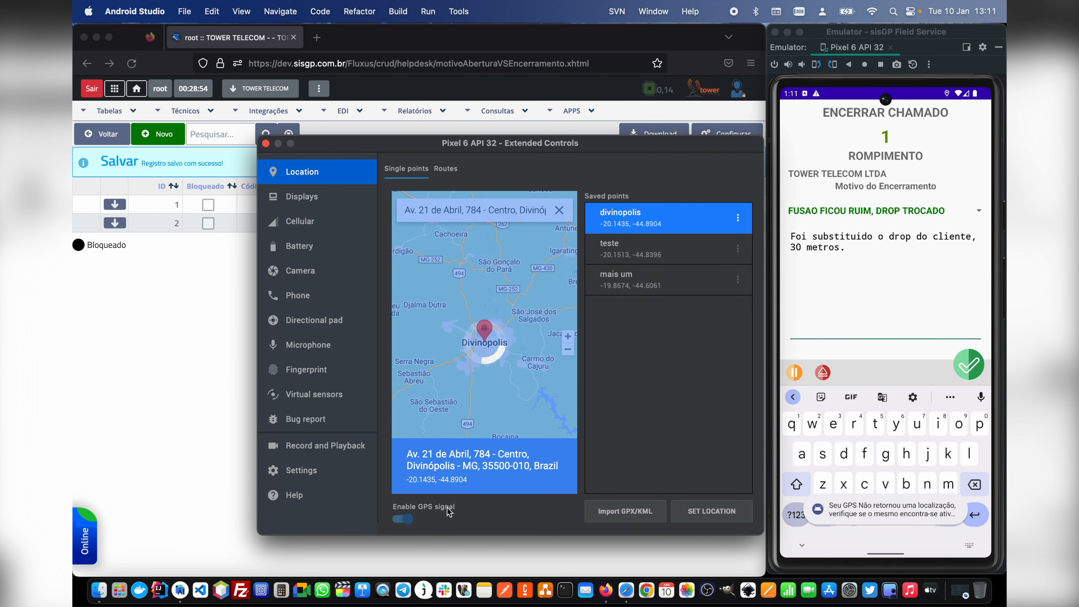
left_click(711, 511)
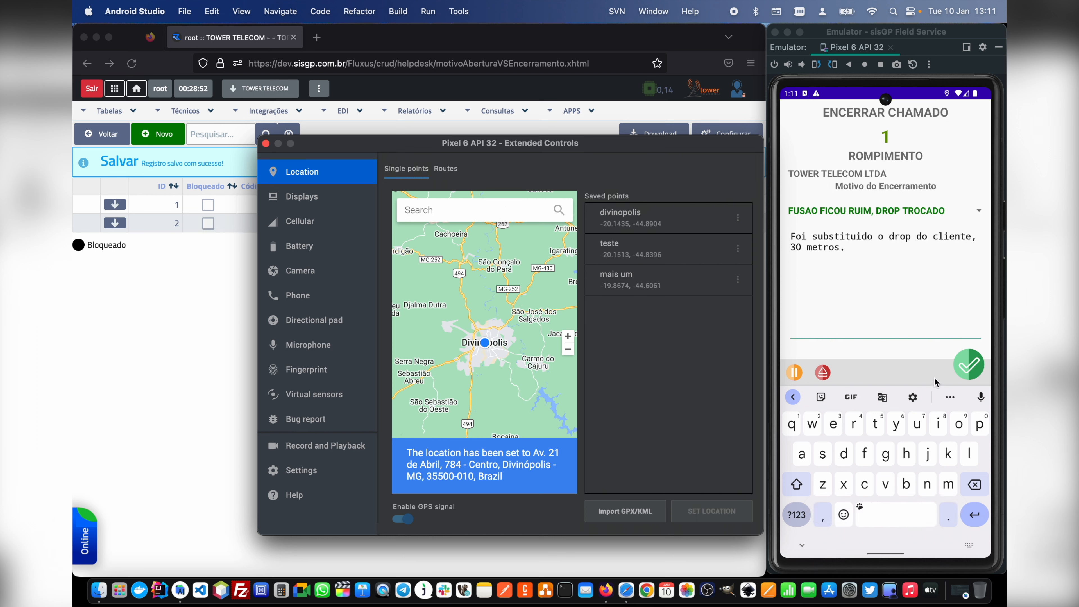
Step: Submit and confirm the closing of ticket 1, then synchronize the field service app
left_click(975, 353)
left_click(960, 336)
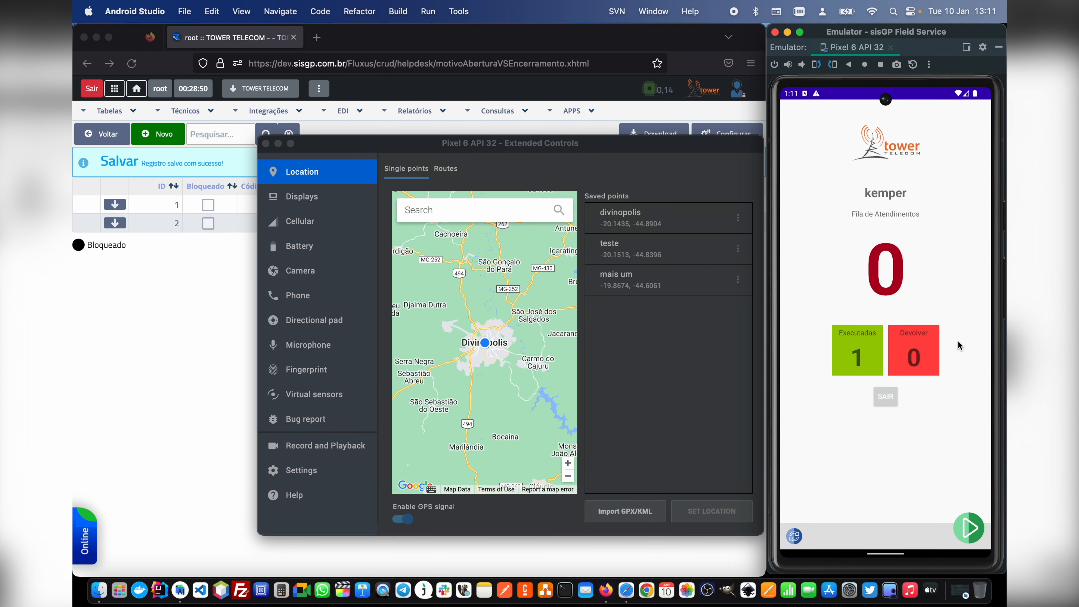
left_click(266, 144)
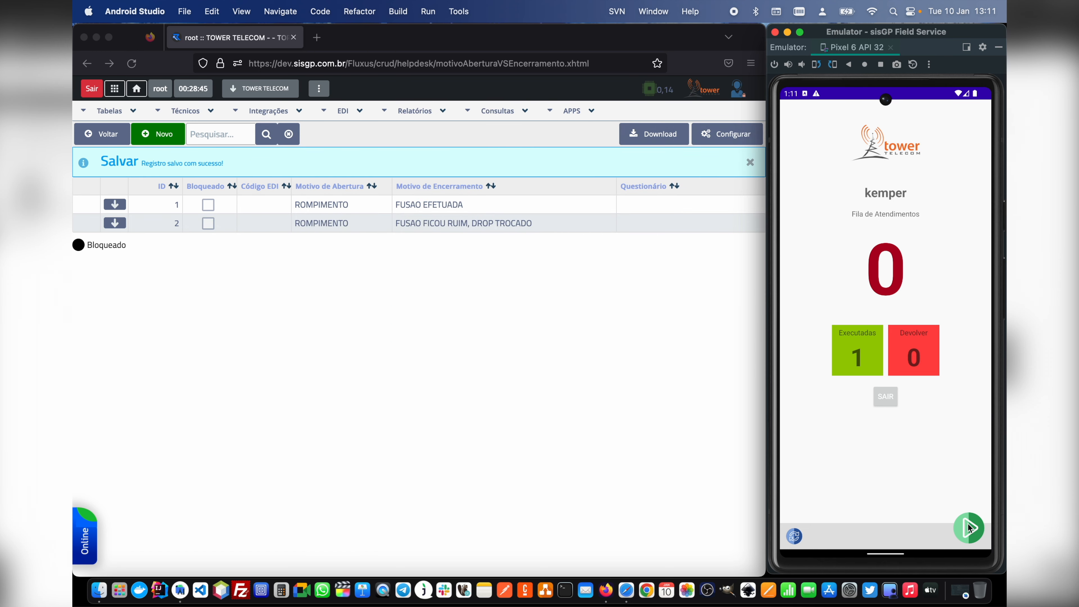
left_click(794, 536)
Step: Switch to the web system in the browser and open ticket 2 from the Helpdesk module to view its history
left_click(115, 89)
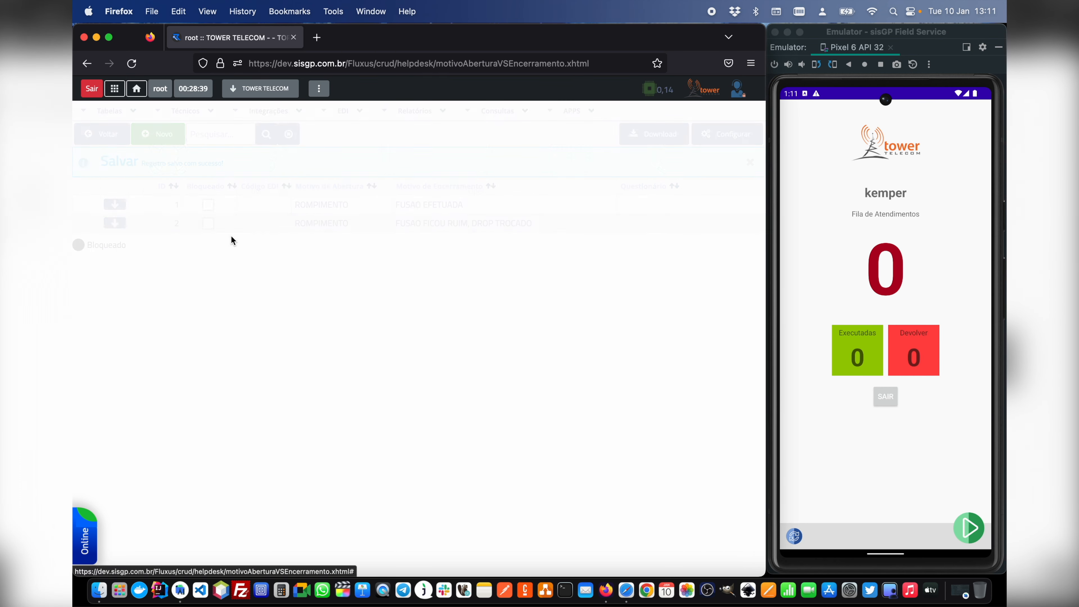
scroll(463, 489, "down", 3)
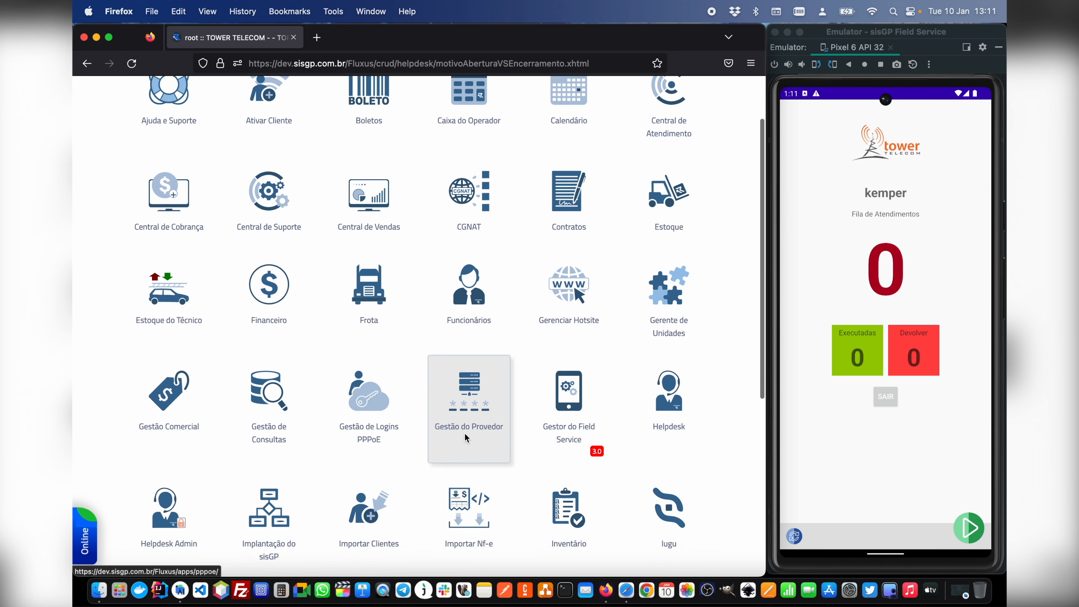
left_click(668, 319)
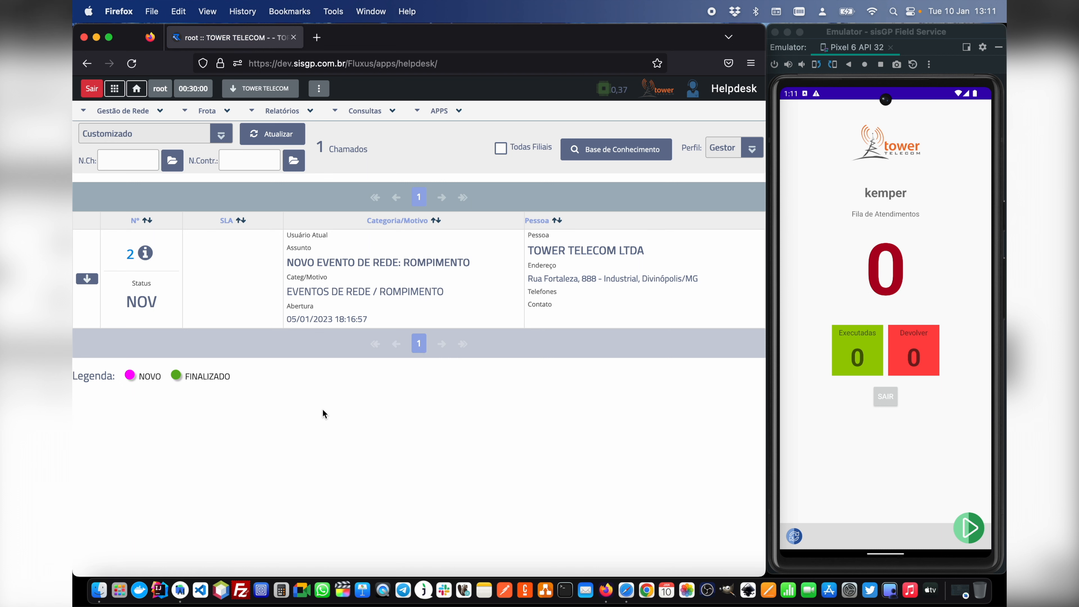
left_click(130, 254)
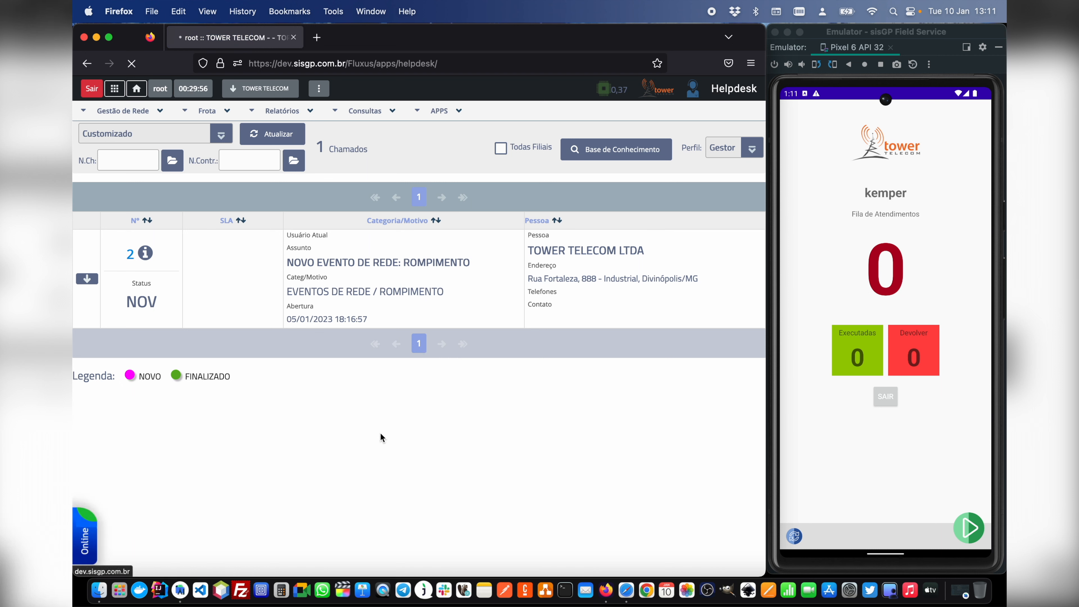
scroll(358, 432, "down", 2)
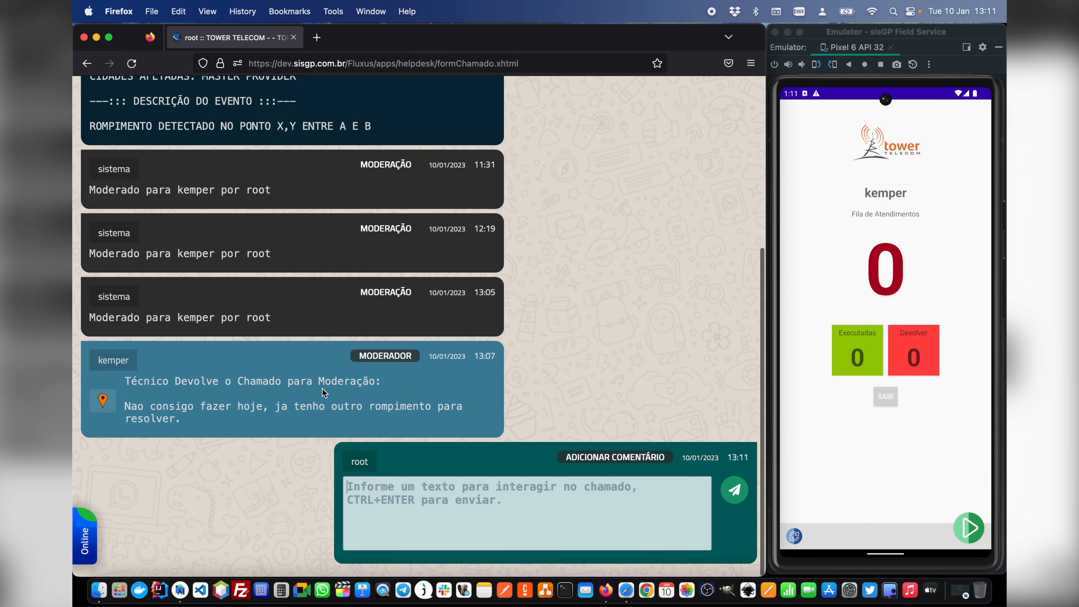
Step: Examine the technician's return comment on ticket 2 and view its recorded location on the map
double_click(141, 408)
left_click_drag(142, 408, 236, 415)
left_click(237, 416)
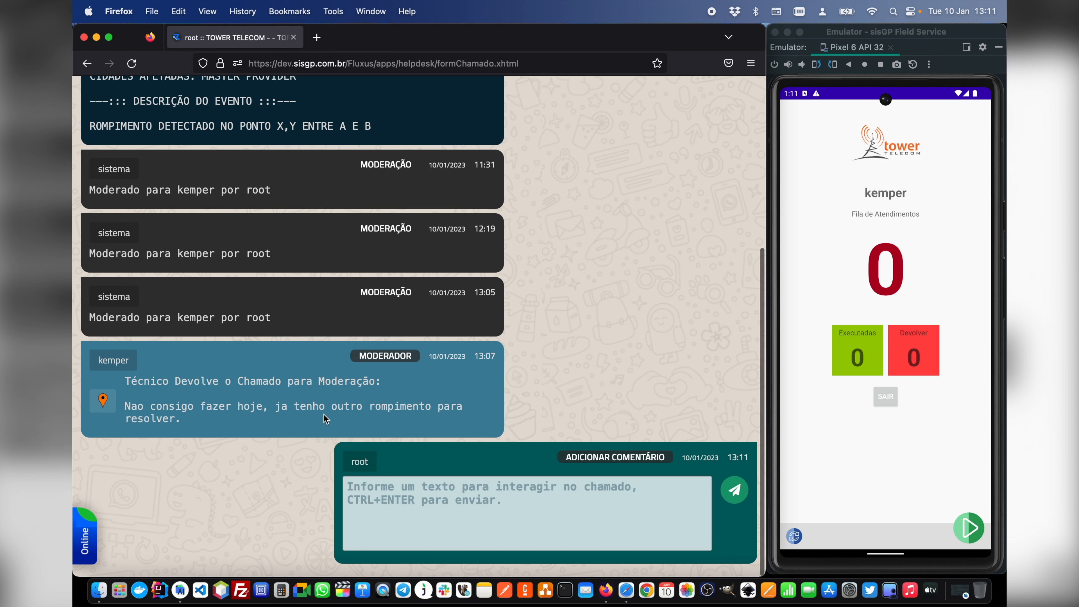
left_click(277, 420)
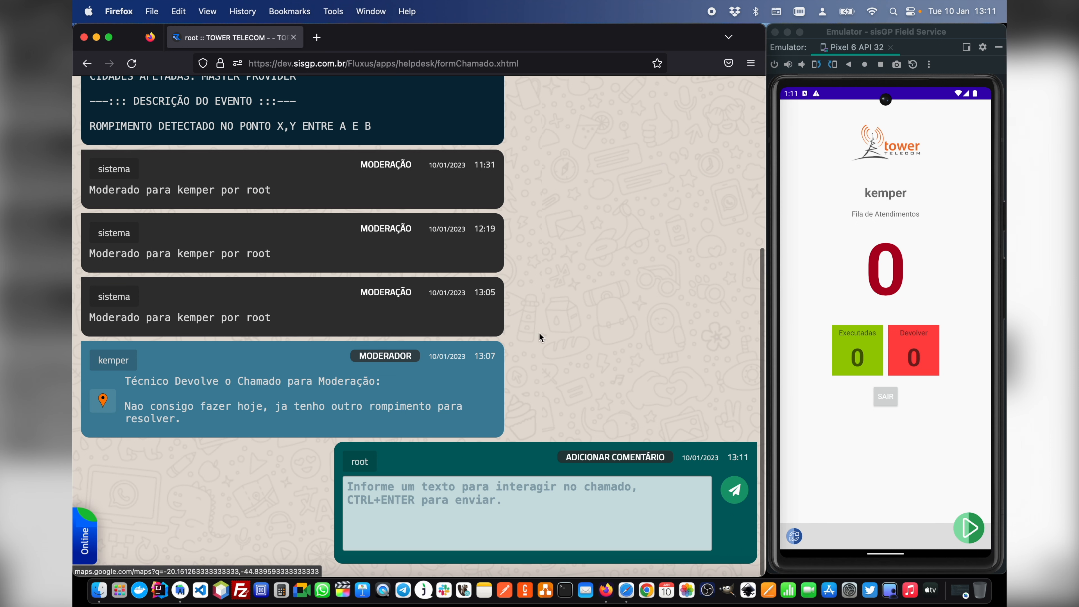
left_click(103, 403)
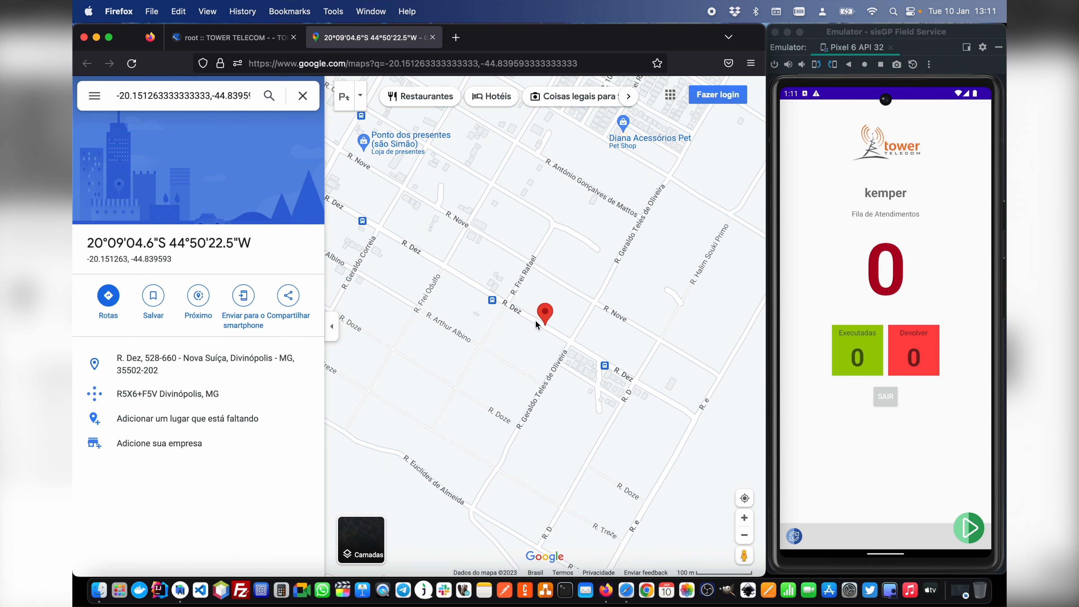
left_click(433, 39)
Step: Return to the Helpdesk ticket list and look up ticket number 1
scroll(251, 294, "up", 10)
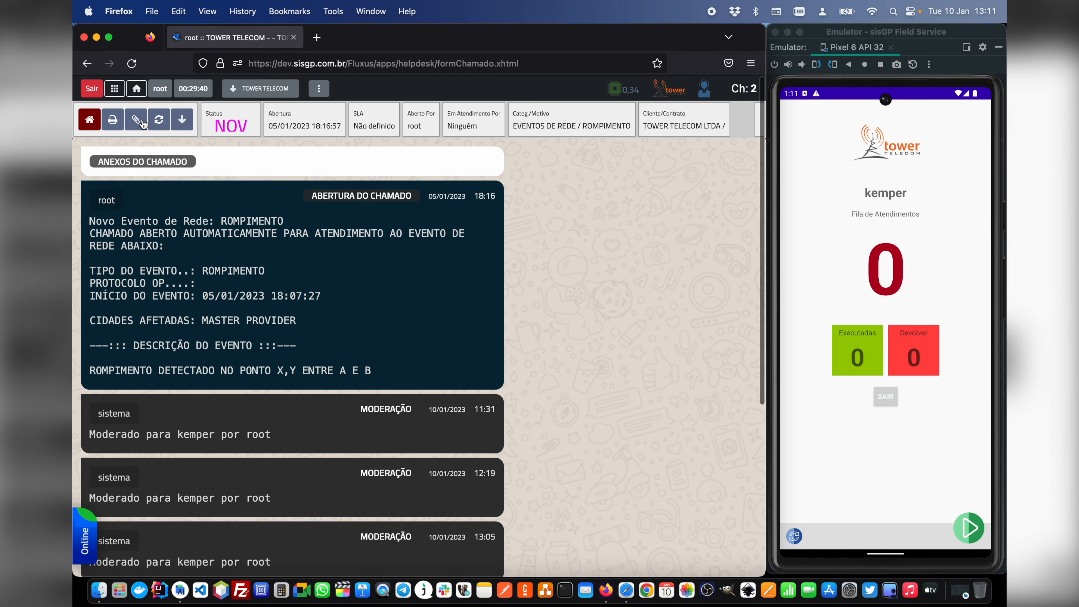
left_click(89, 119)
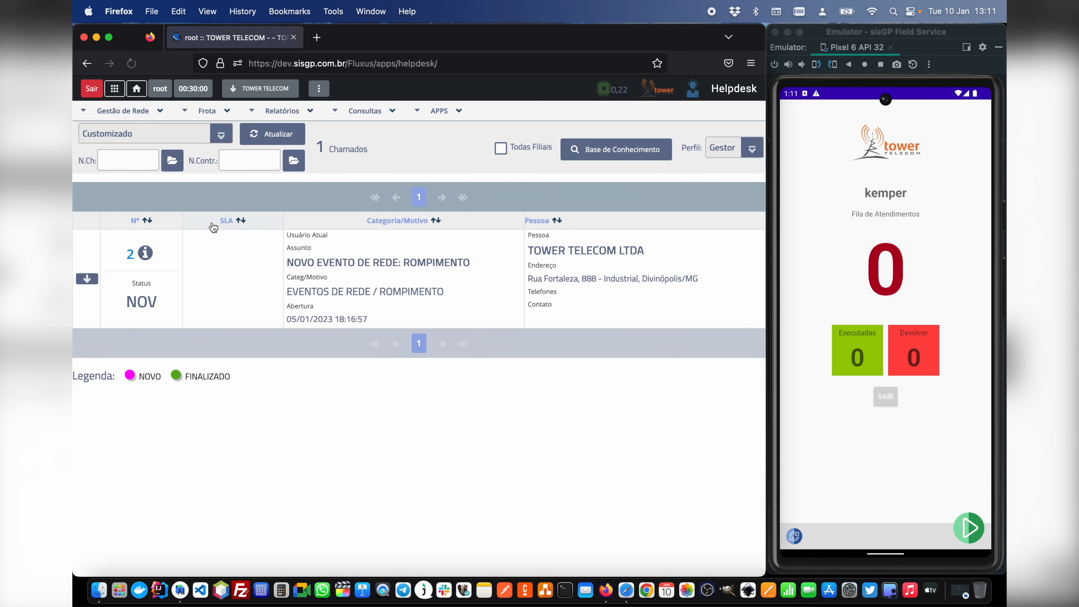
type("1")
left_click(172, 160)
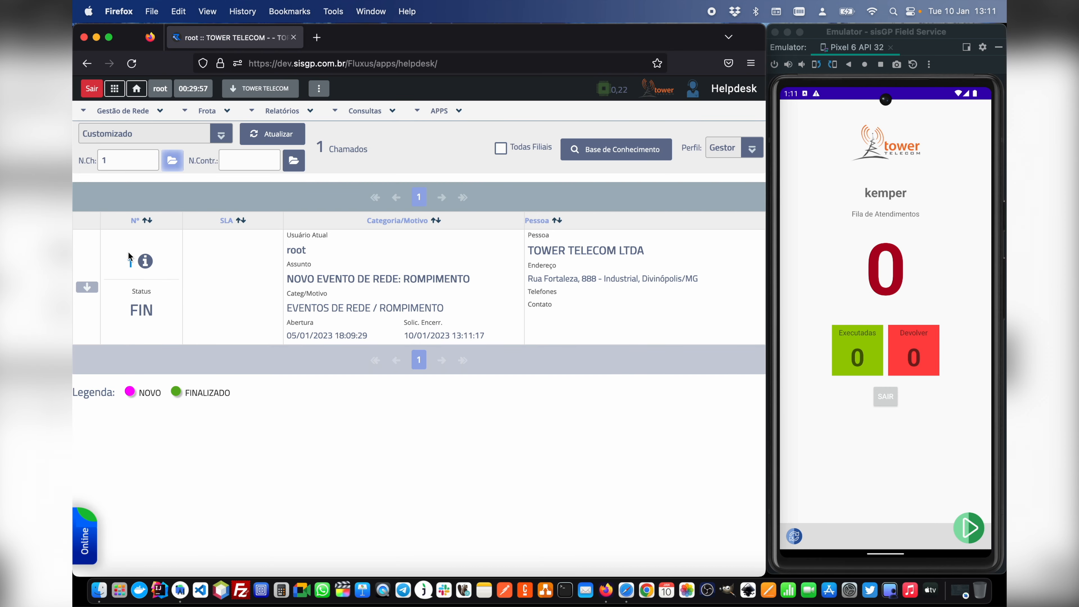
Step: Open ticket 1, examine the technician's first execution-start message and view its recorded location on the map
left_click(129, 257)
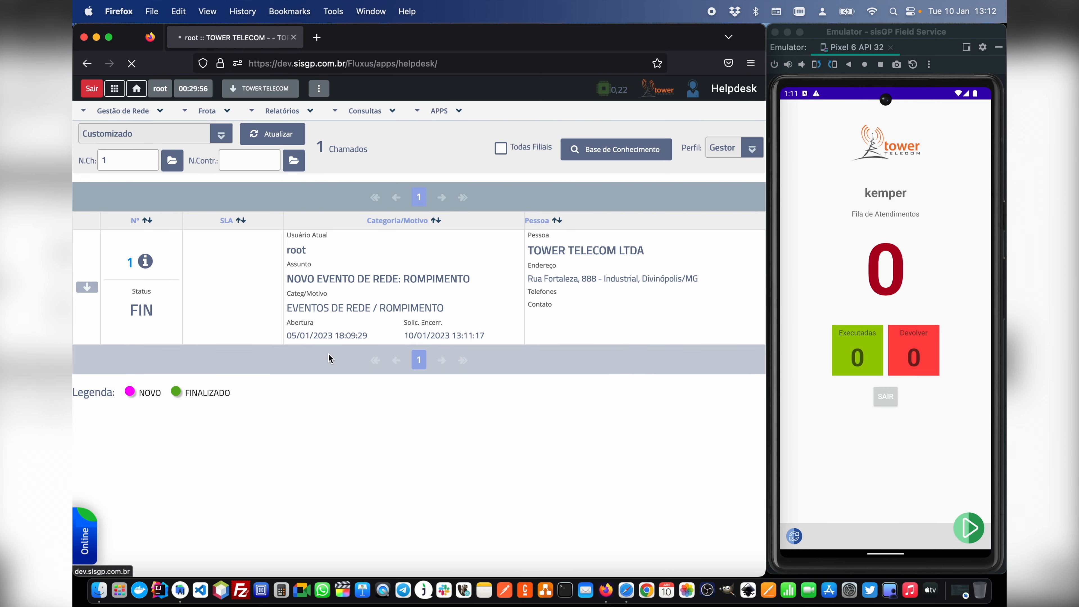
scroll(349, 353, "up", 5)
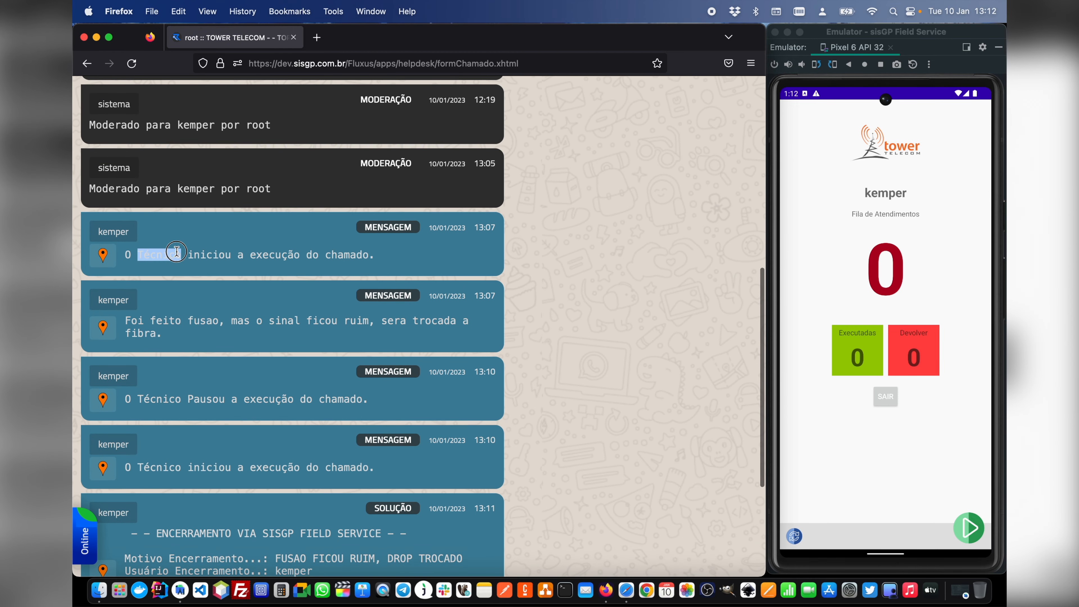
triple_click(175, 261)
left_click(221, 258)
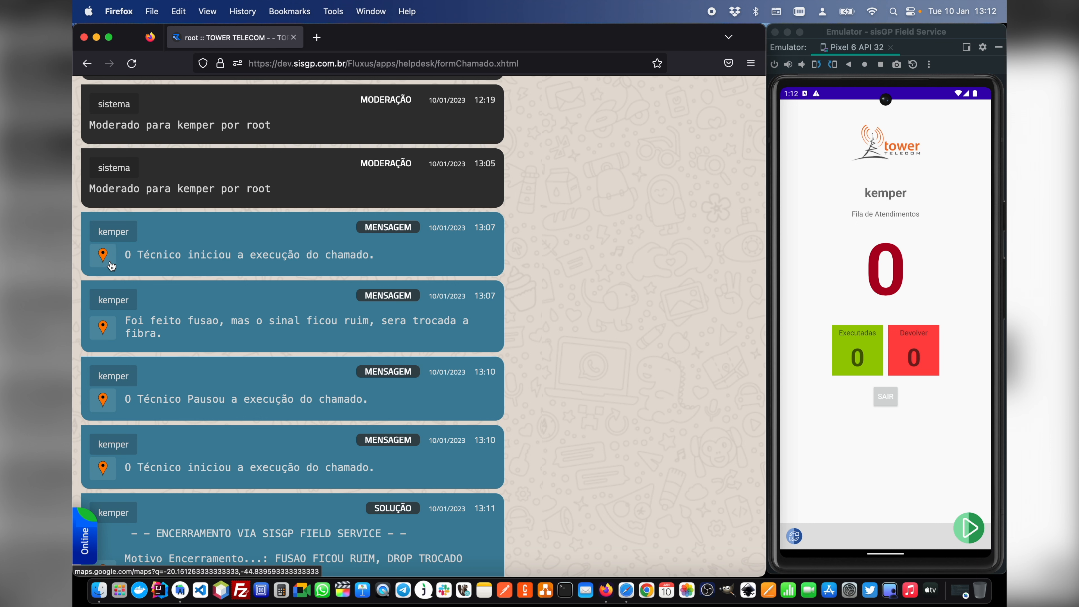
scroll(103, 488, "down", 3)
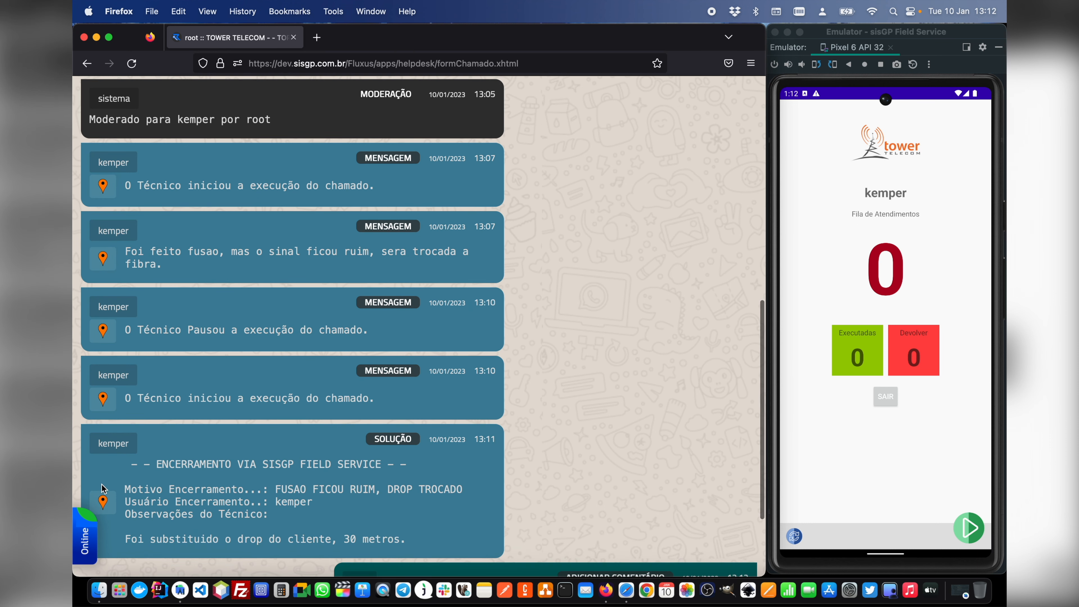
scroll(126, 371, "up", 2)
left_click(108, 236)
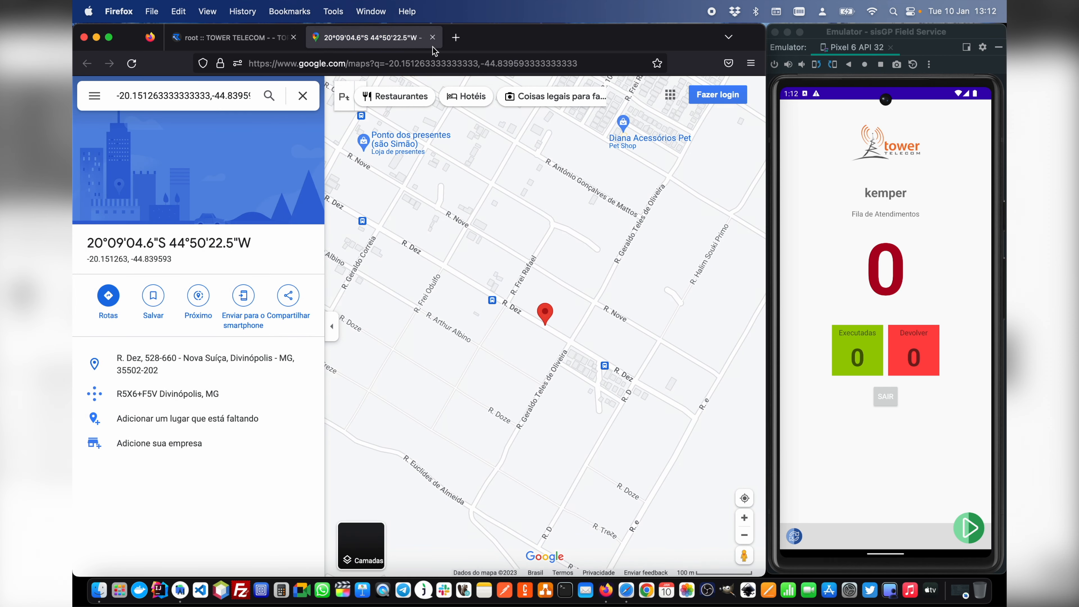
left_click(433, 38)
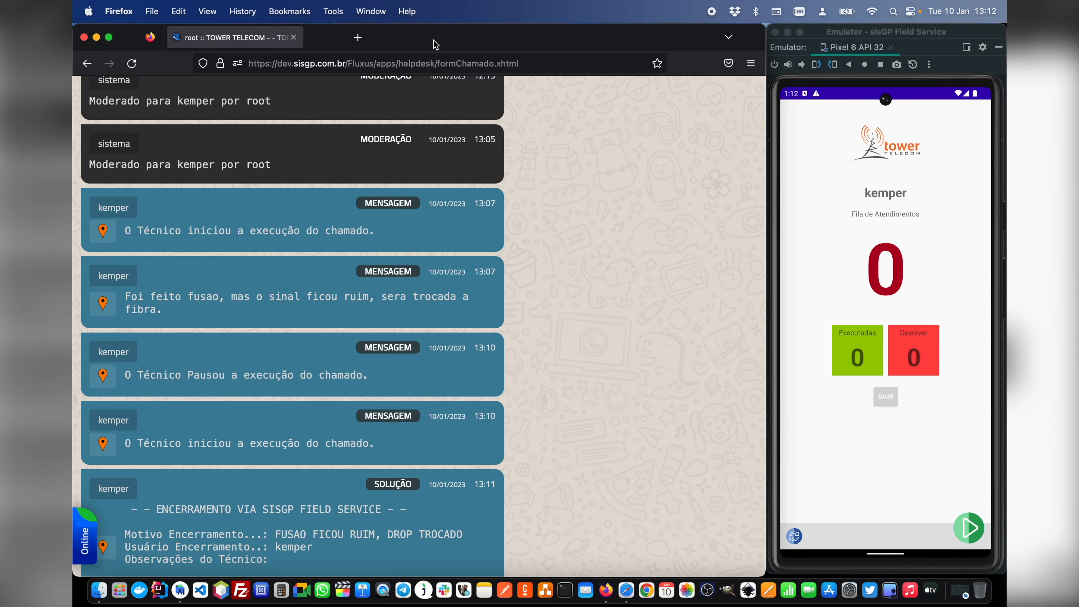
Step: Examine the technician's comment about the fusion and fibre replacement, and view its recorded location on the map
triple_click(146, 302)
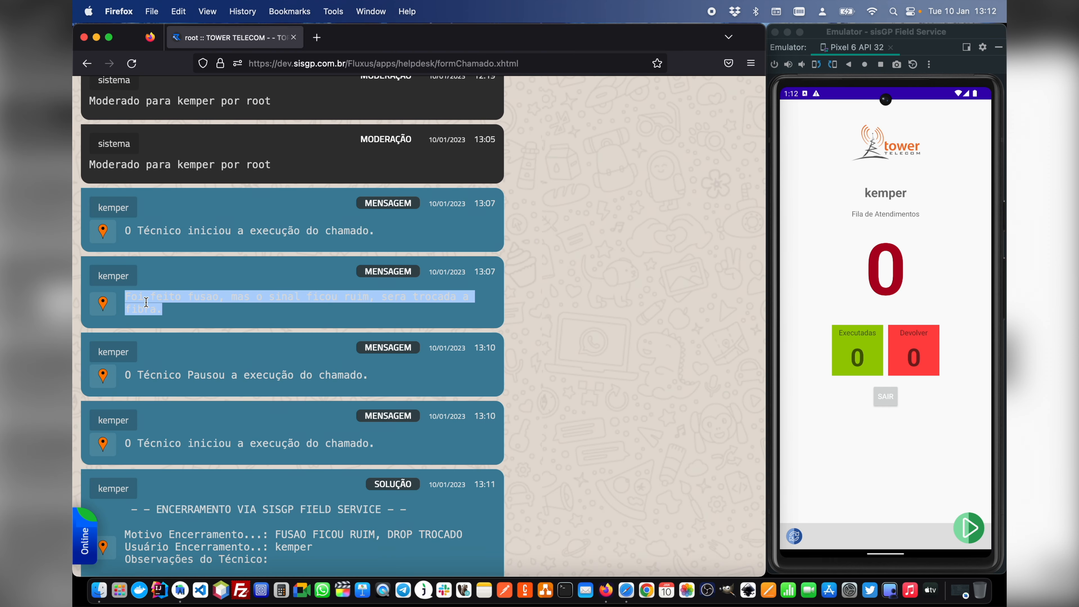
left_click(240, 310)
scroll(335, 313, "down", 1)
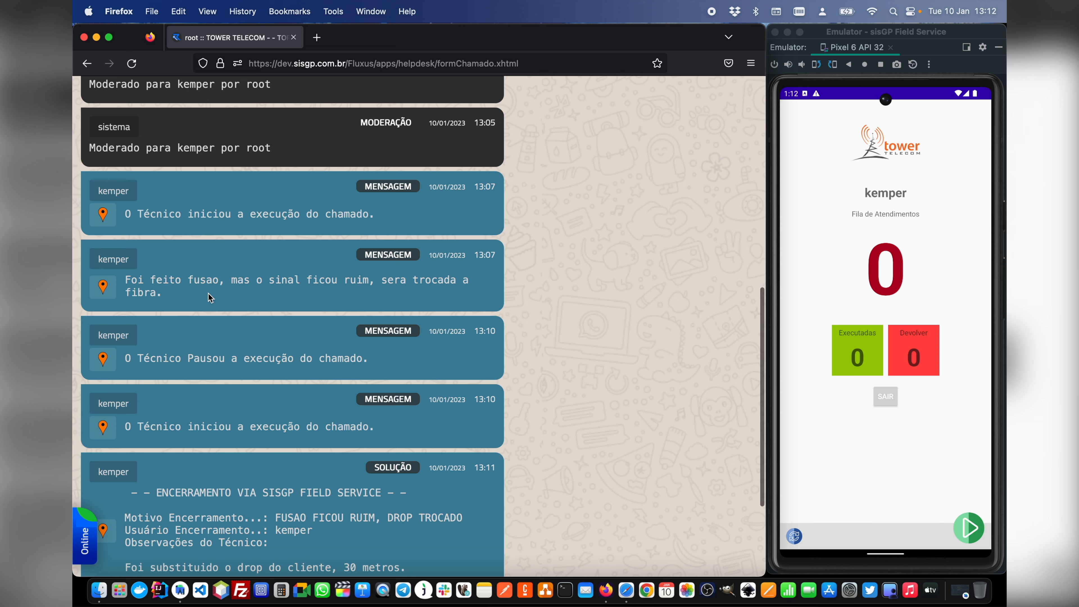
left_click(108, 291)
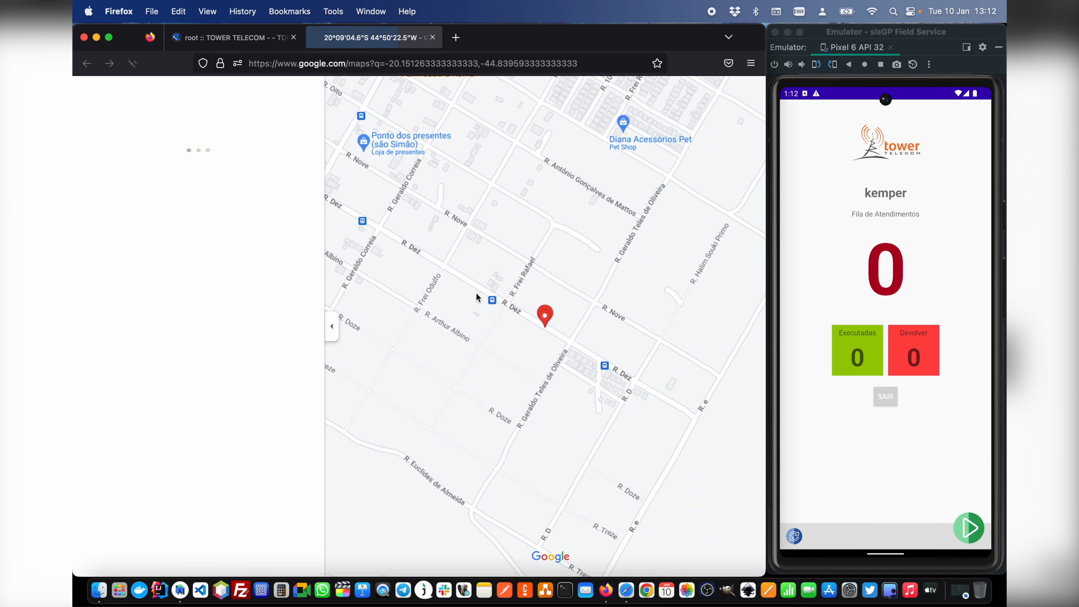
left_click(432, 37)
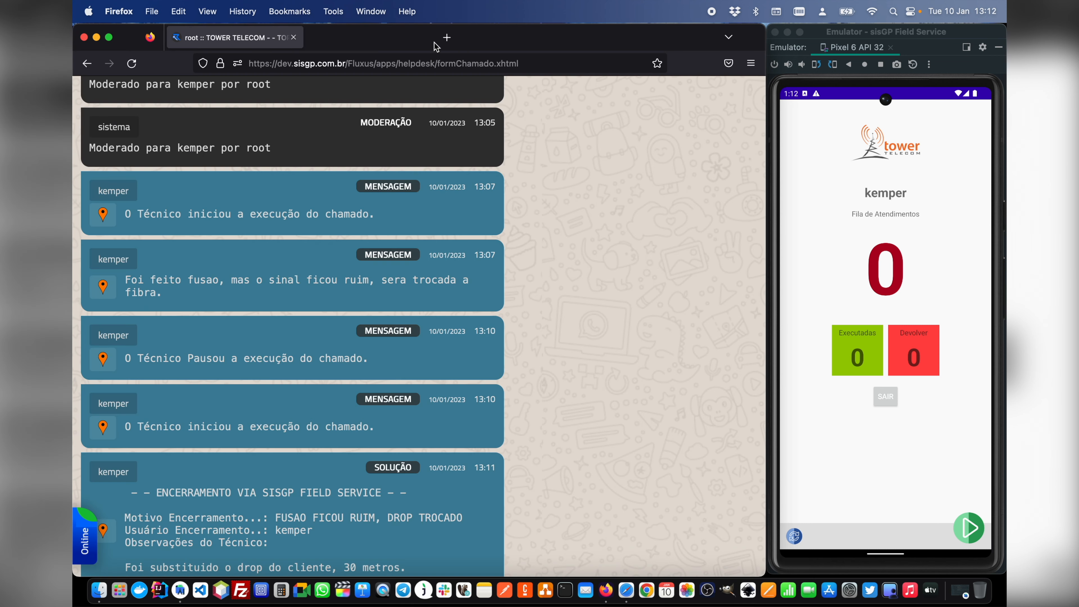
Step: Examine the messages recording the technician's pause and second start of the ticket's execution
scroll(272, 360, "down", 3)
triple_click(272, 309)
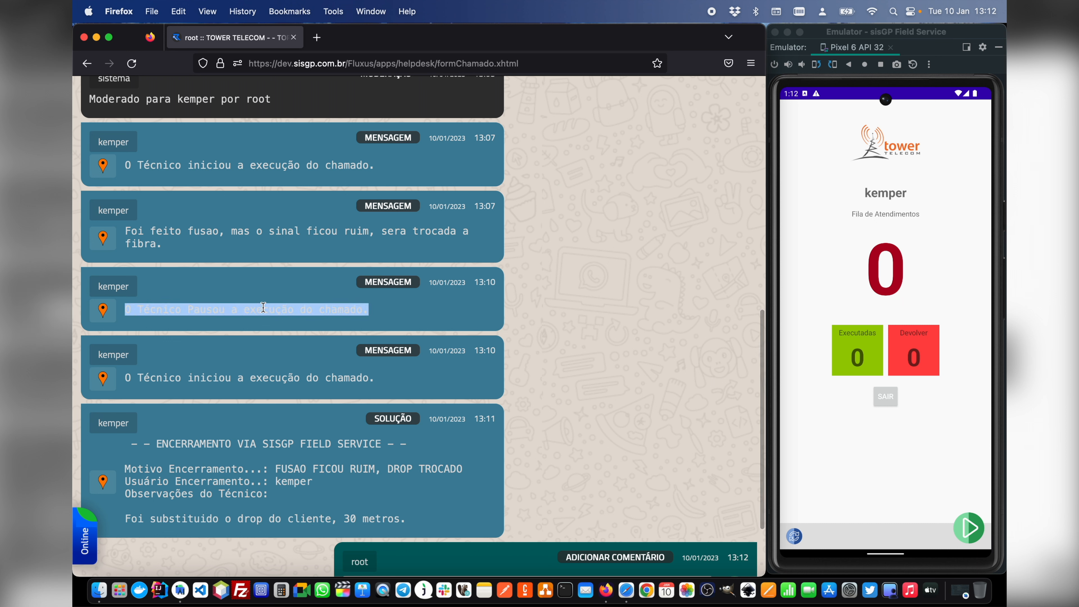
left_click(272, 310)
triple_click(201, 309)
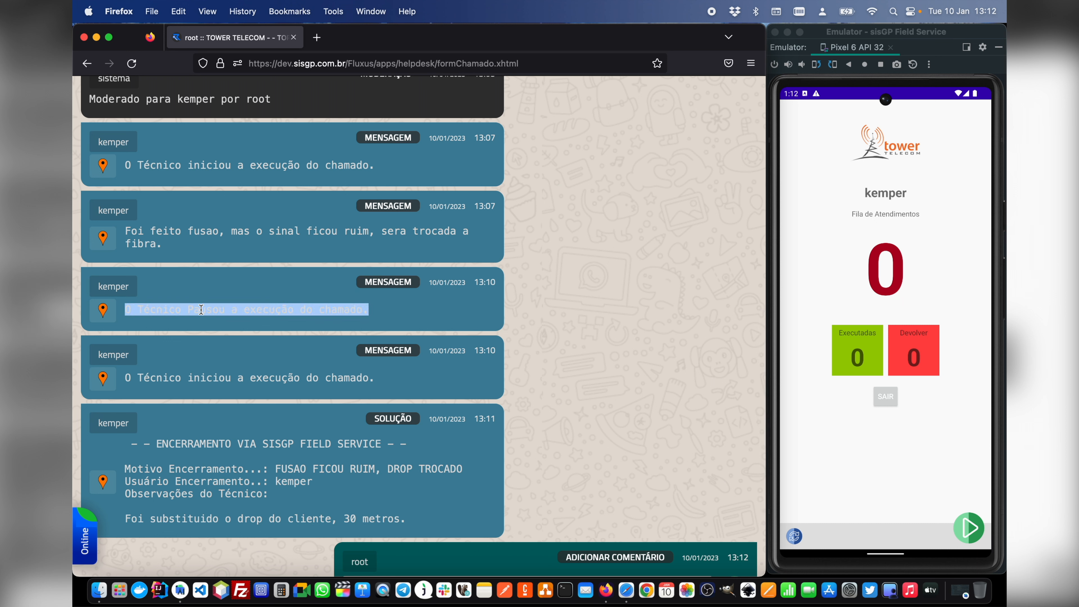
left_click(242, 311)
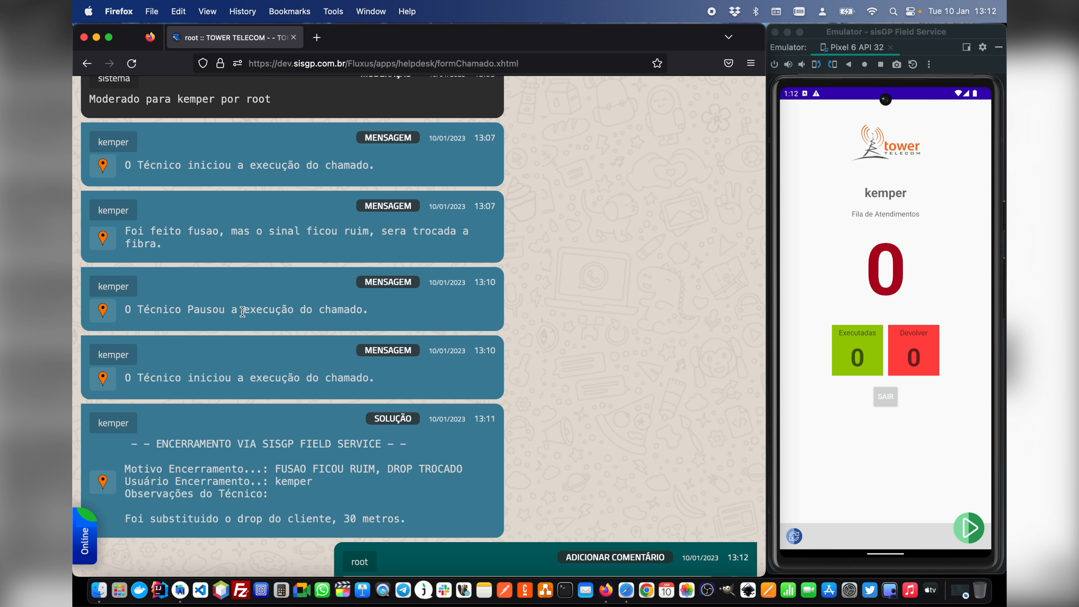
triple_click(143, 379)
left_click(166, 392)
Step: Examine the solution entry with its closing reason and technician's remarks, and view its recorded location on the map
scroll(328, 378, "down", 3)
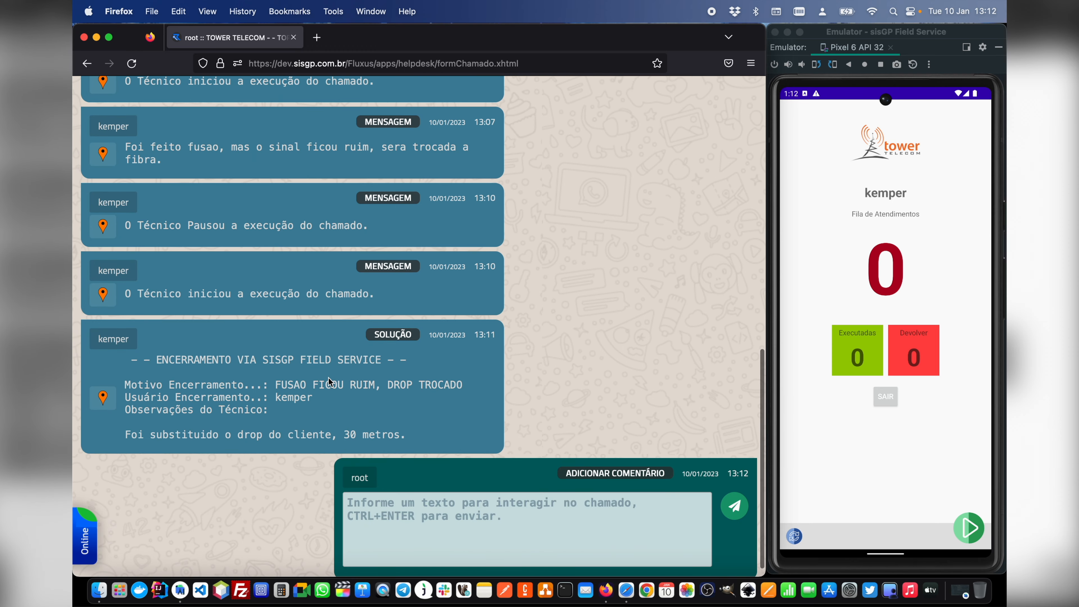
scroll(171, 413, "down", 1)
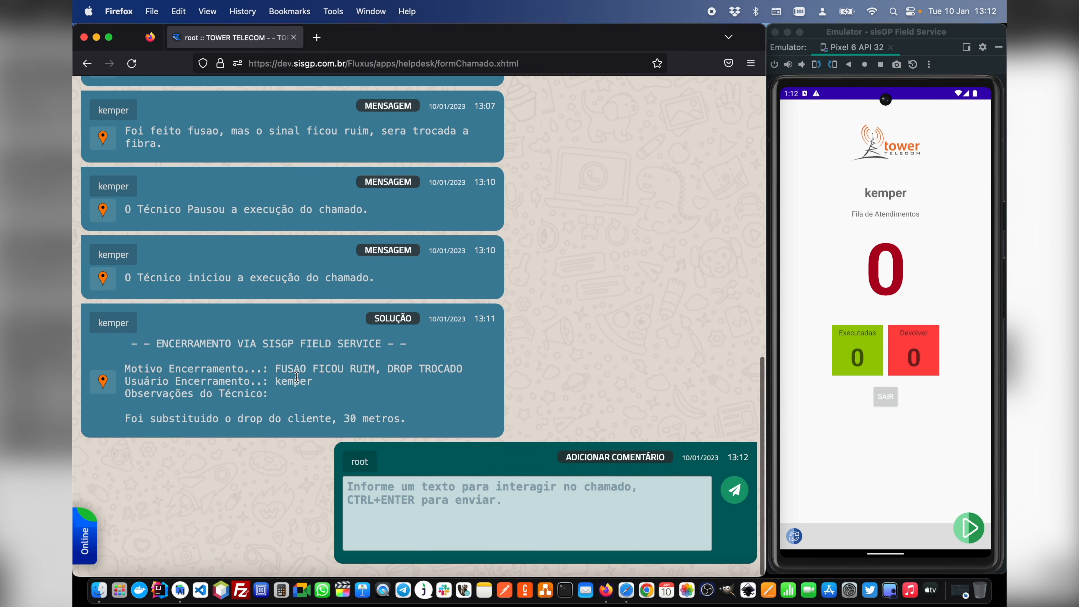
triple_click(142, 421)
left_click(191, 442)
left_click(104, 382)
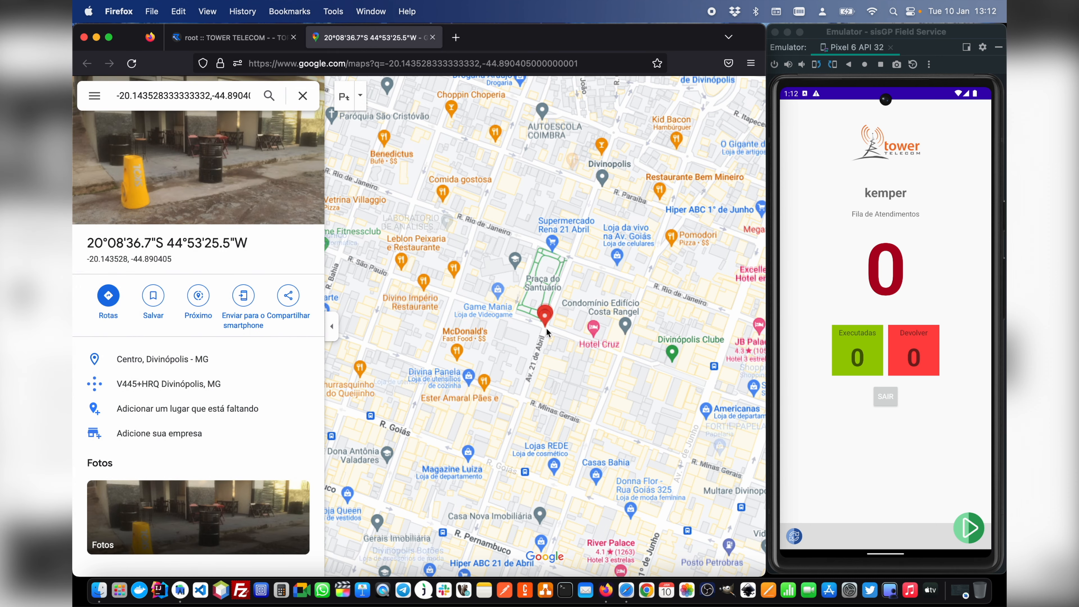
left_click(432, 38)
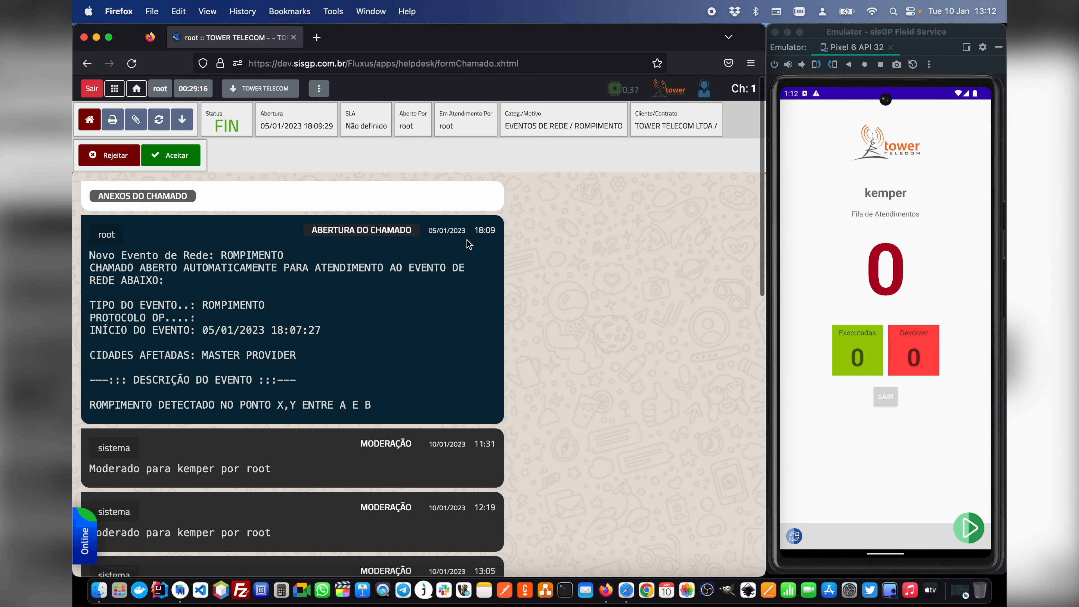
Step: Review the ticket's history from the opening entry onward and return to the Helpdesk ticket list
scroll(467, 240, "down", 10)
scroll(466, 239, "up", 10)
scroll(462, 227, "down", 3)
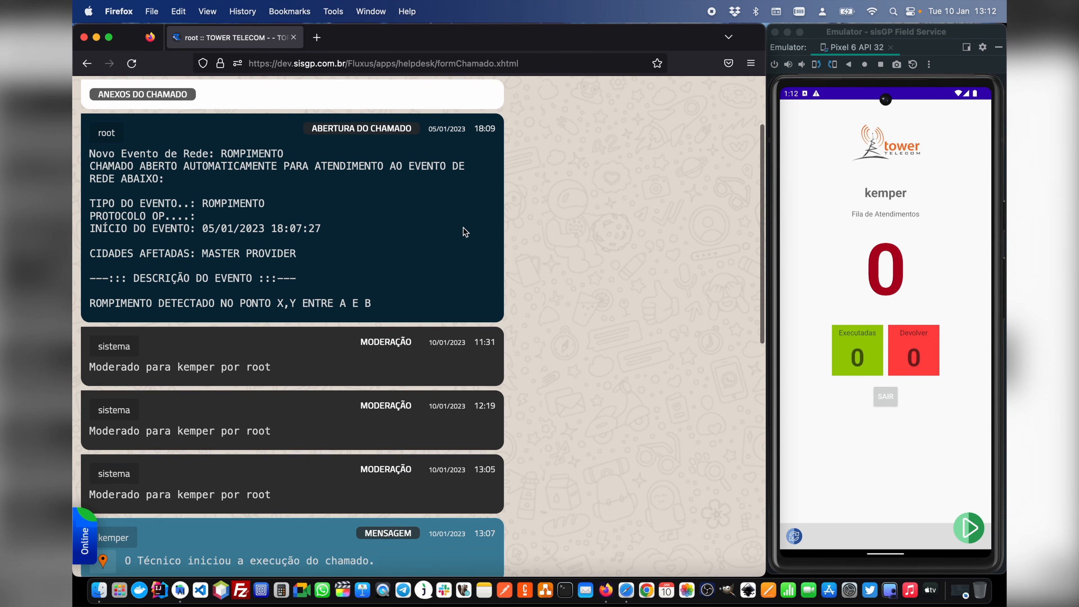
scroll(463, 227, "up", 5)
left_click(93, 121)
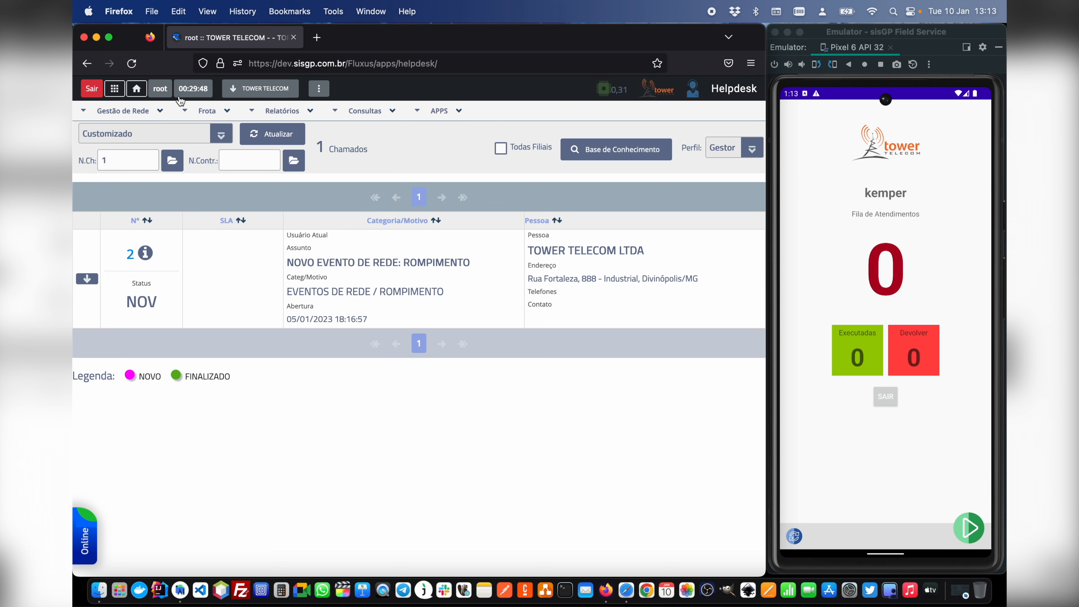
Step: Open the Helpdesk Admin module from the list of system applications
left_click(114, 89)
scroll(384, 332, "down", 3)
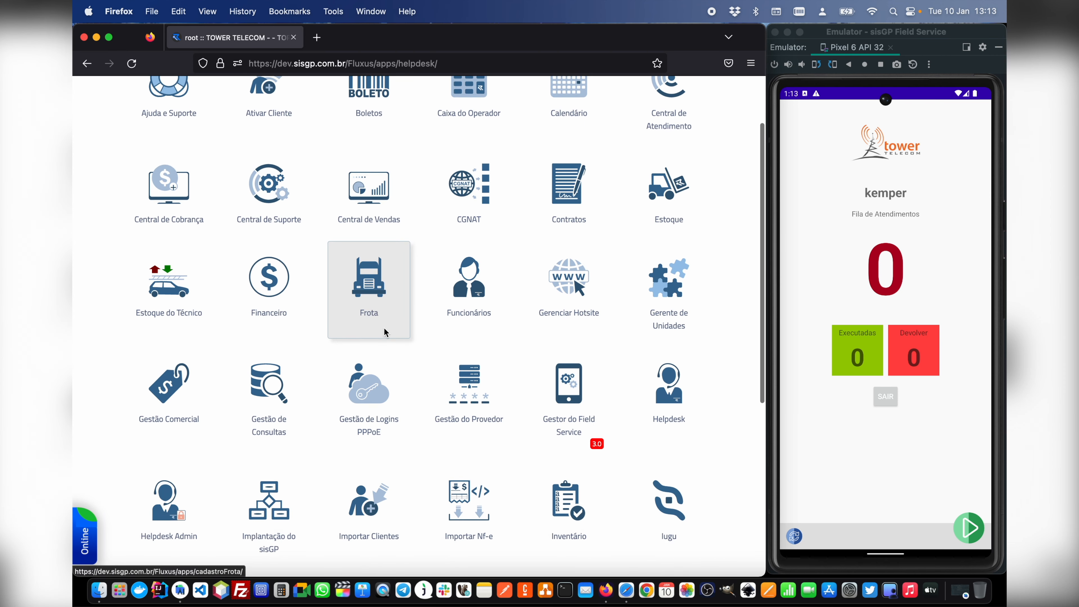
scroll(512, 446, "down", 3)
scroll(509, 450, "down", 2)
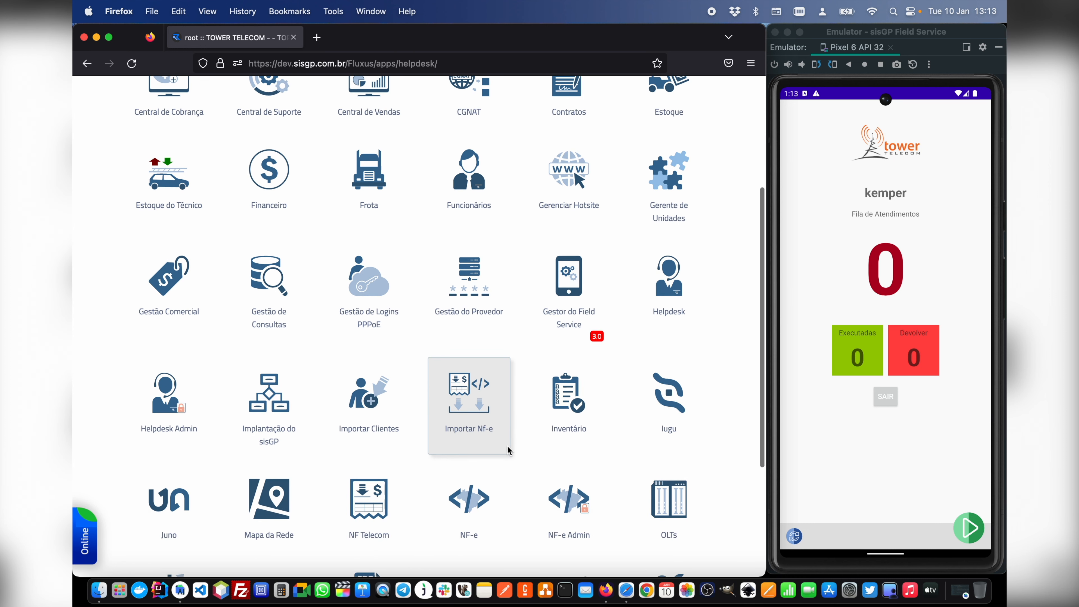
left_click(193, 422)
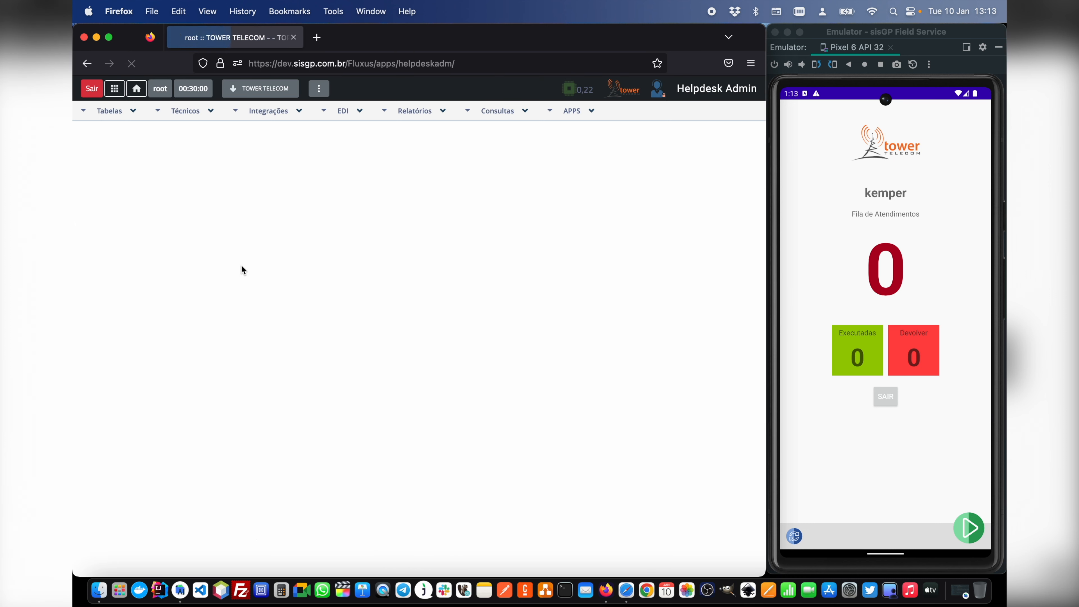
Step: List all ticket categories in Categorias/Motivos using the % wildcard and open the EVENTOS DE REDE category for editing
left_click(115, 112)
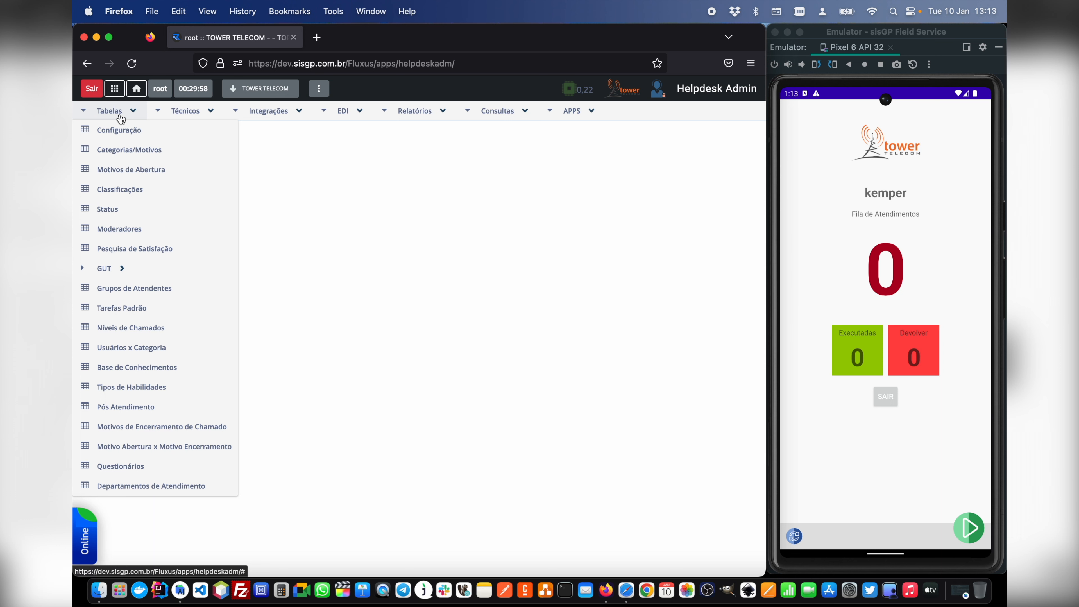
left_click(146, 155)
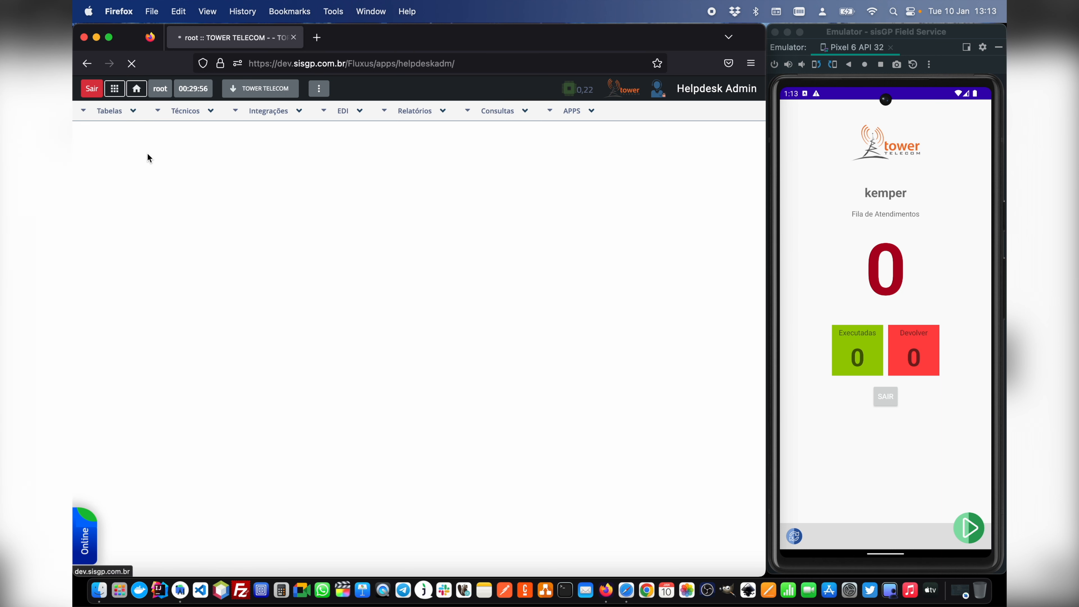
type("%")
key("Return")
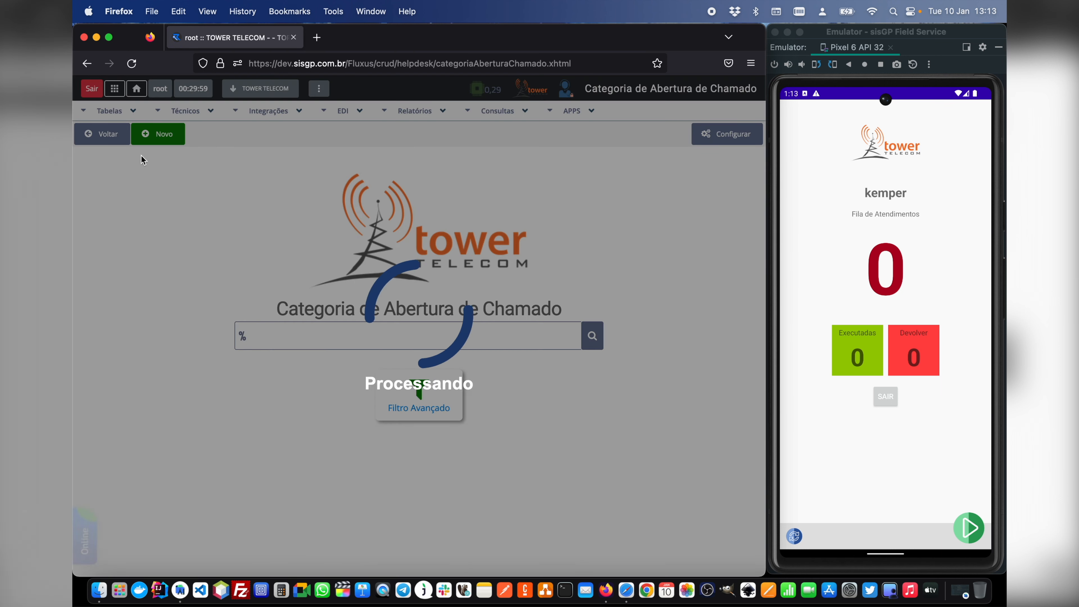
left_click(119, 172)
left_click(138, 191)
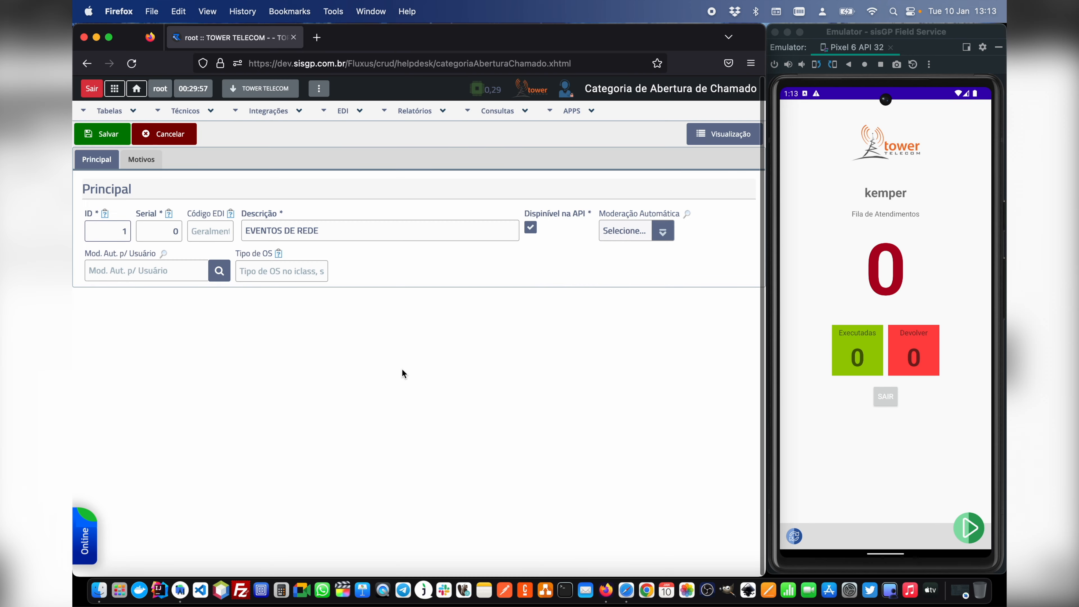
Step: Open the ROMPIMENTO reason of the EVENTOS DE REDE category for editing
left_click(147, 160)
left_click(98, 266)
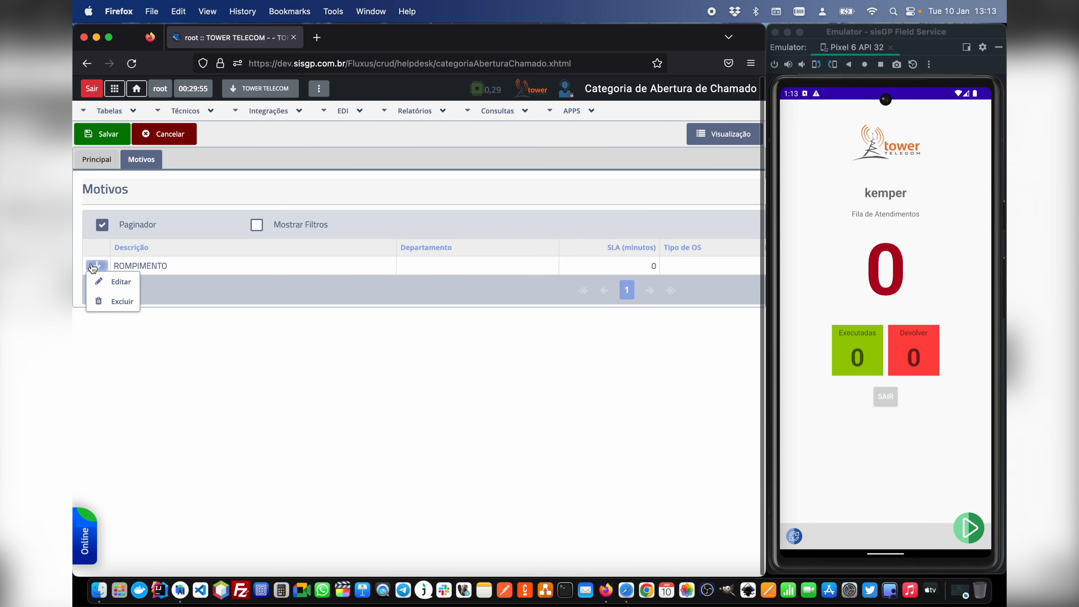
left_click(120, 281)
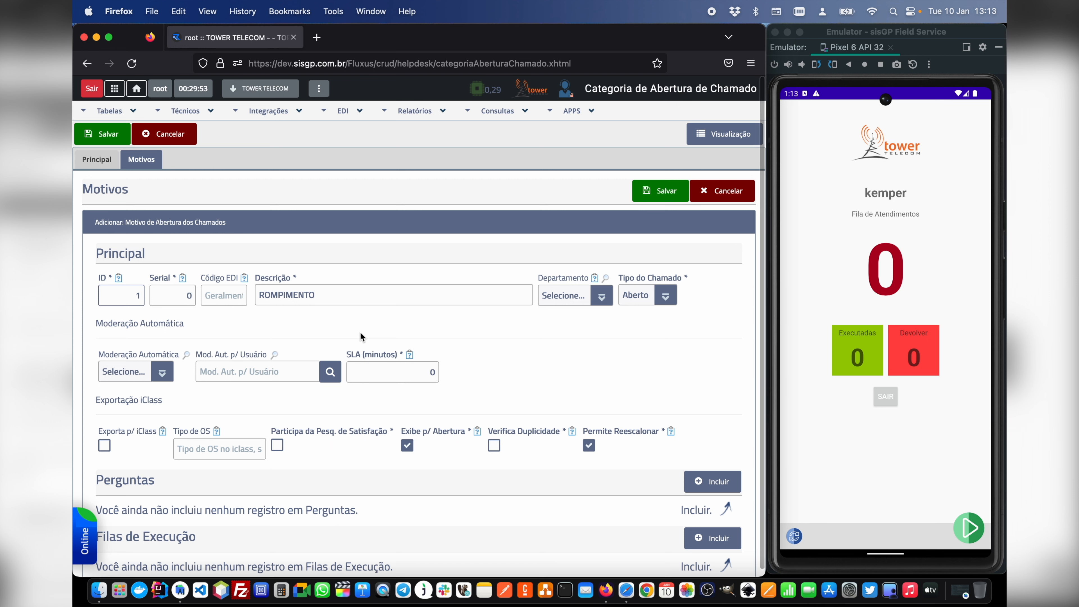
scroll(636, 346, "down", 1)
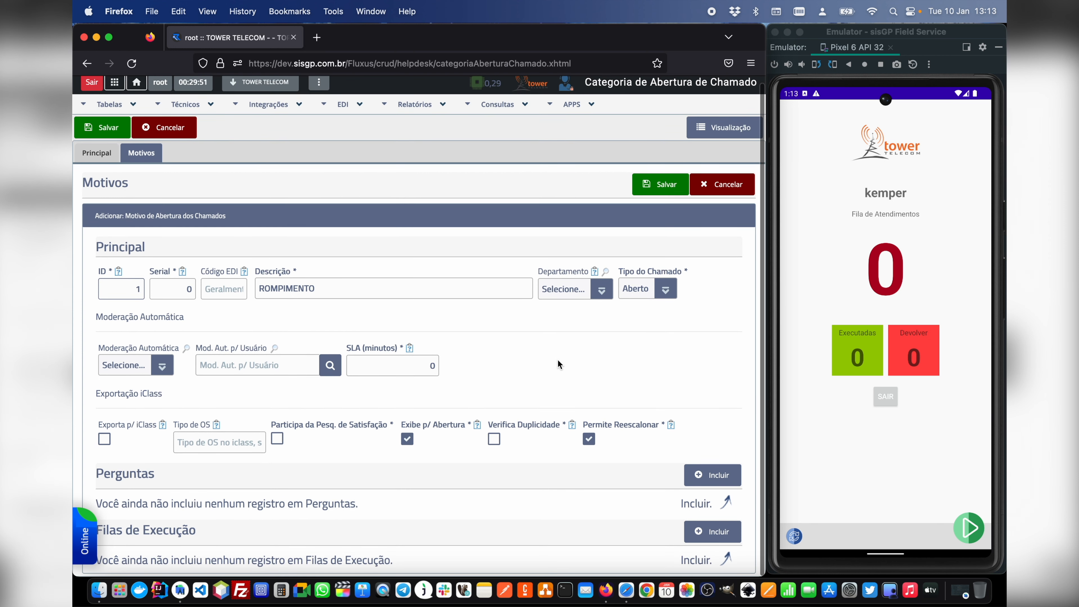
Step: Examine the groups offered for the ROMPIMENTO reason's automatic moderation and where Grupos de Atendentes are registered
left_click(162, 365)
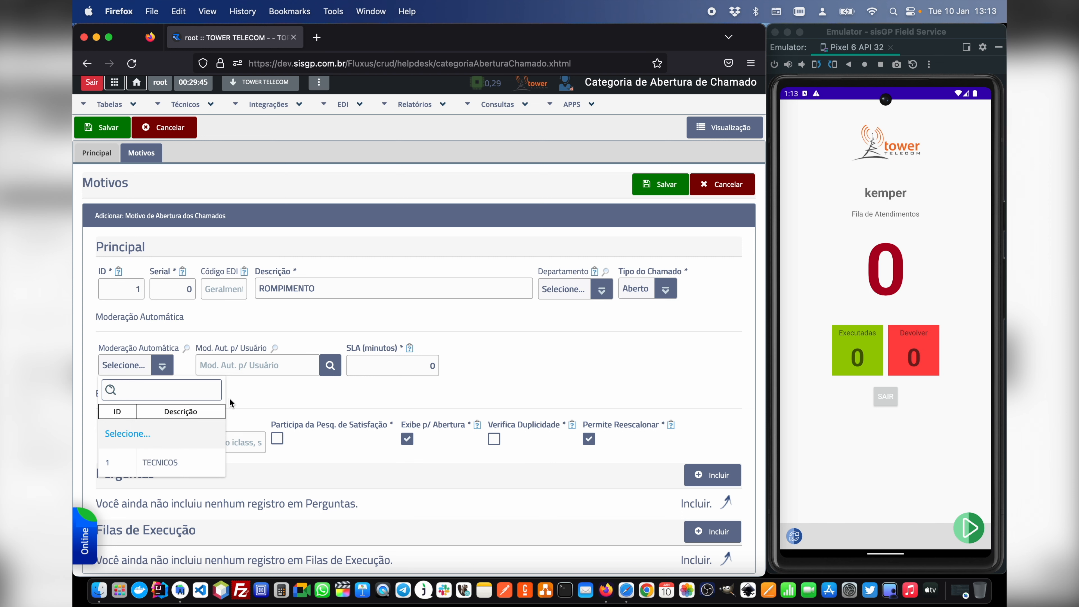
left_click(285, 402)
scroll(199, 268, "up", 1)
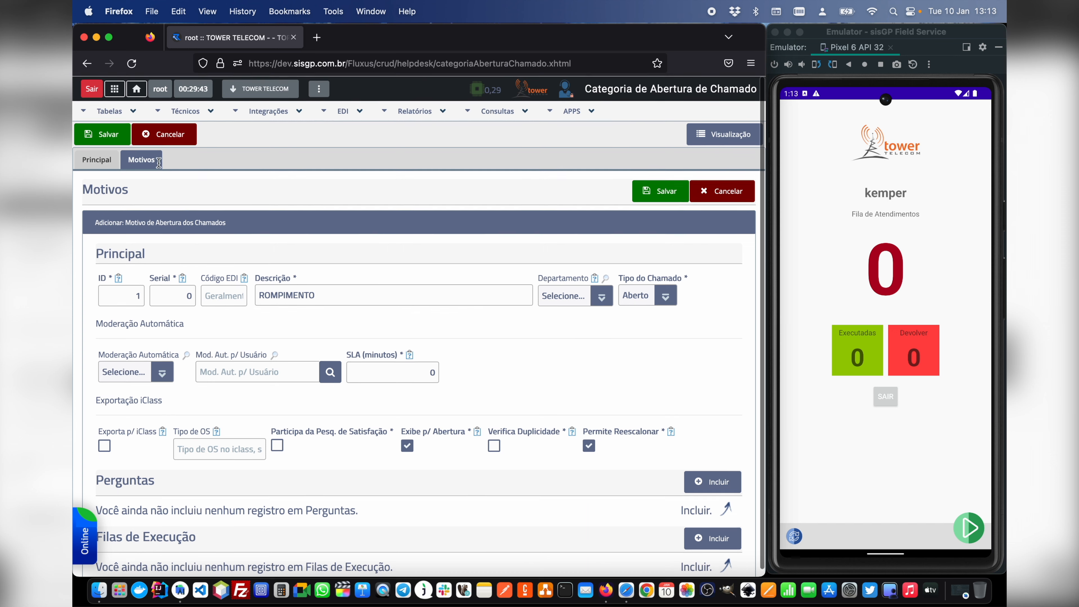
left_click(118, 113)
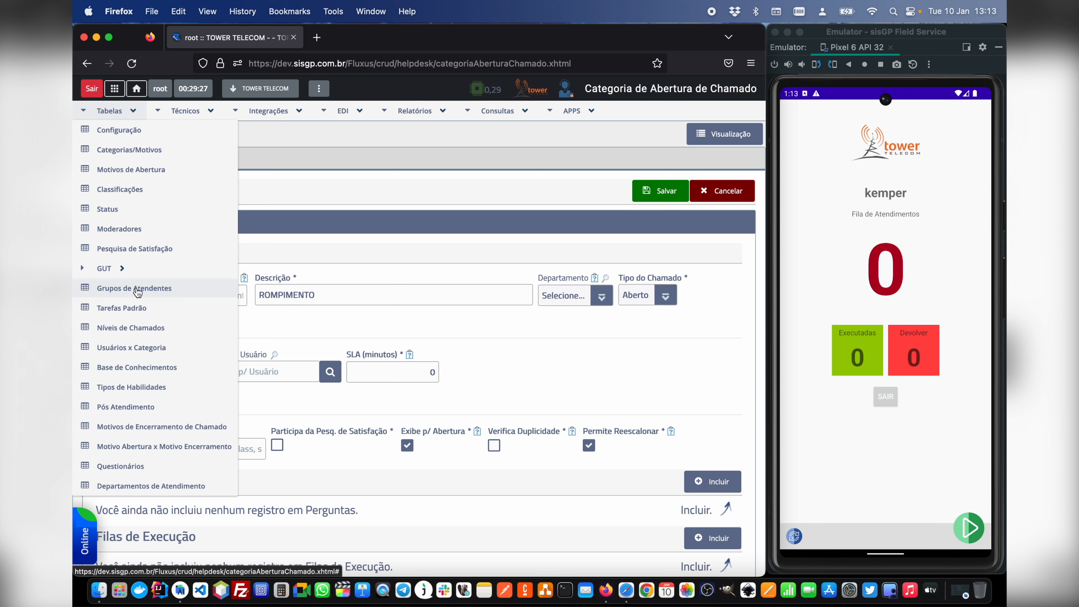
left_click(142, 372)
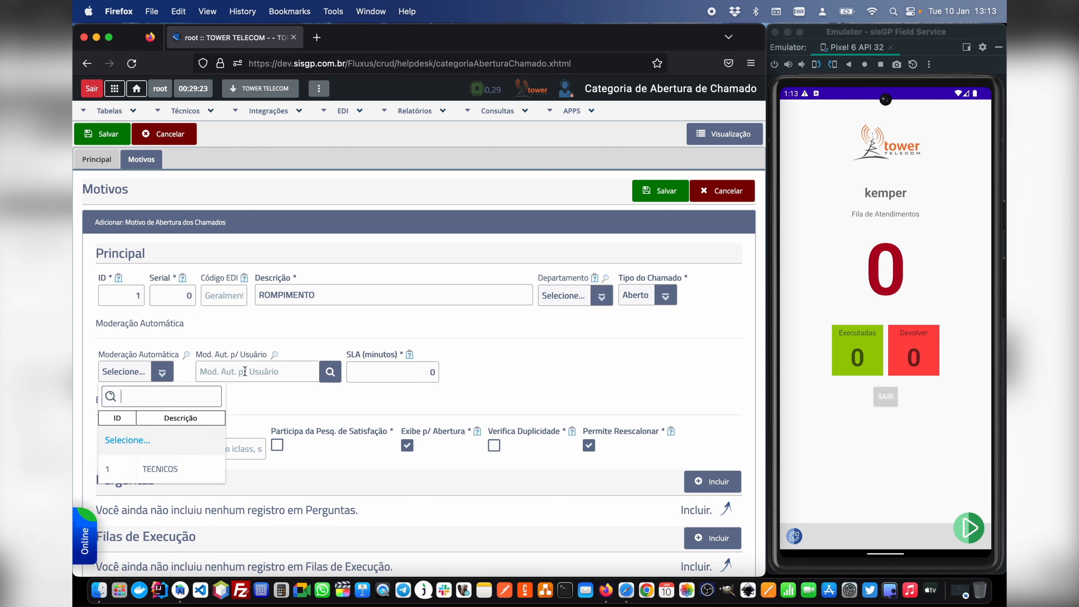
left_click(267, 341)
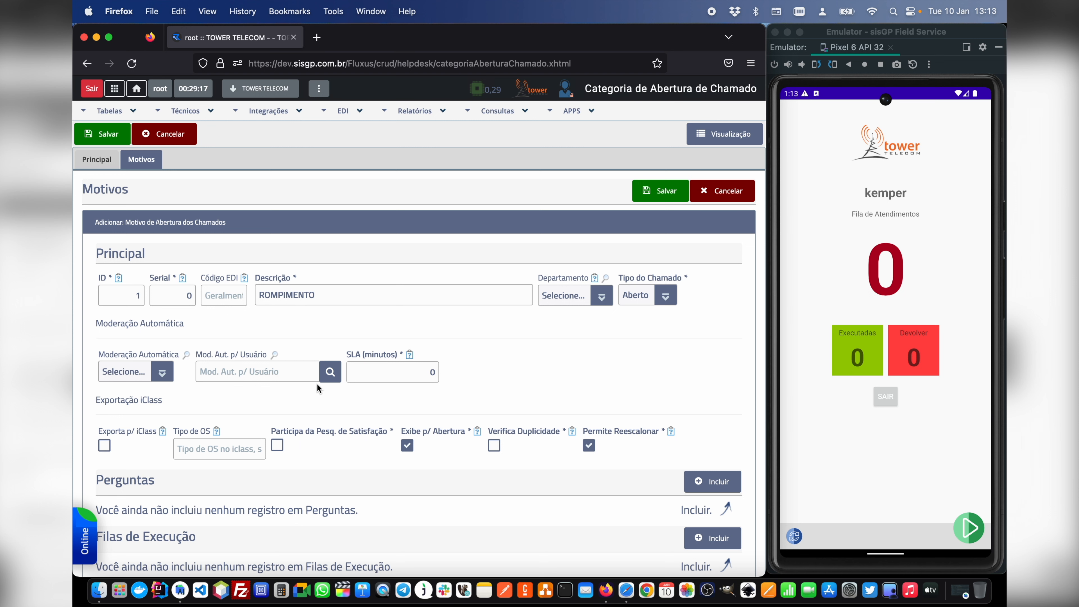
Step: Assign the ROMPIMENTO reason's automatic moderation to the user signed in on the phone emulator, and save the reason and its category
left_click(330, 371)
type("kemp")
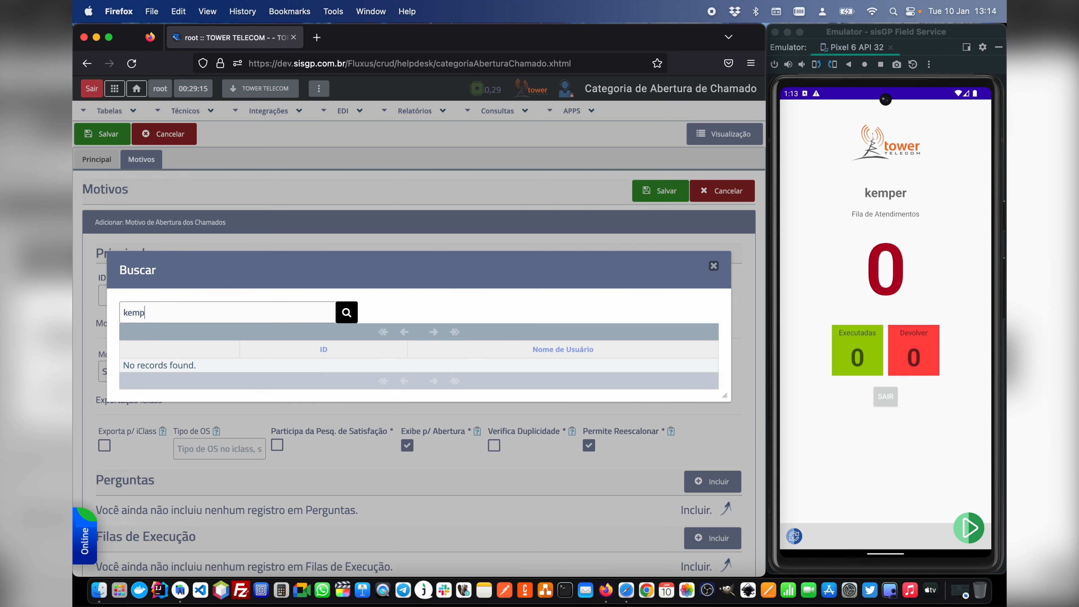
key("Return")
left_click(178, 383)
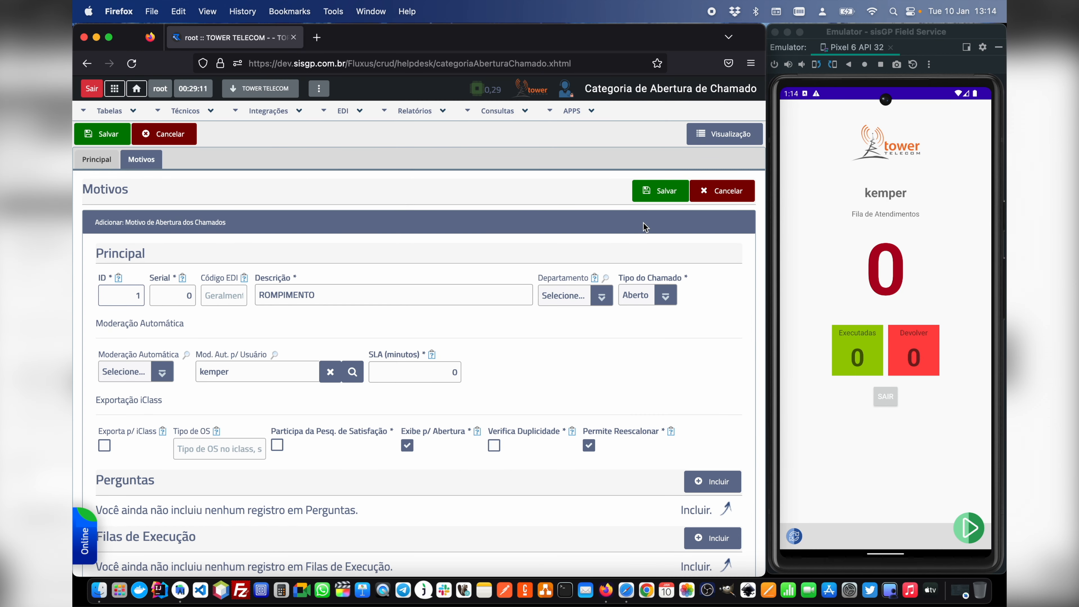
left_click(662, 191)
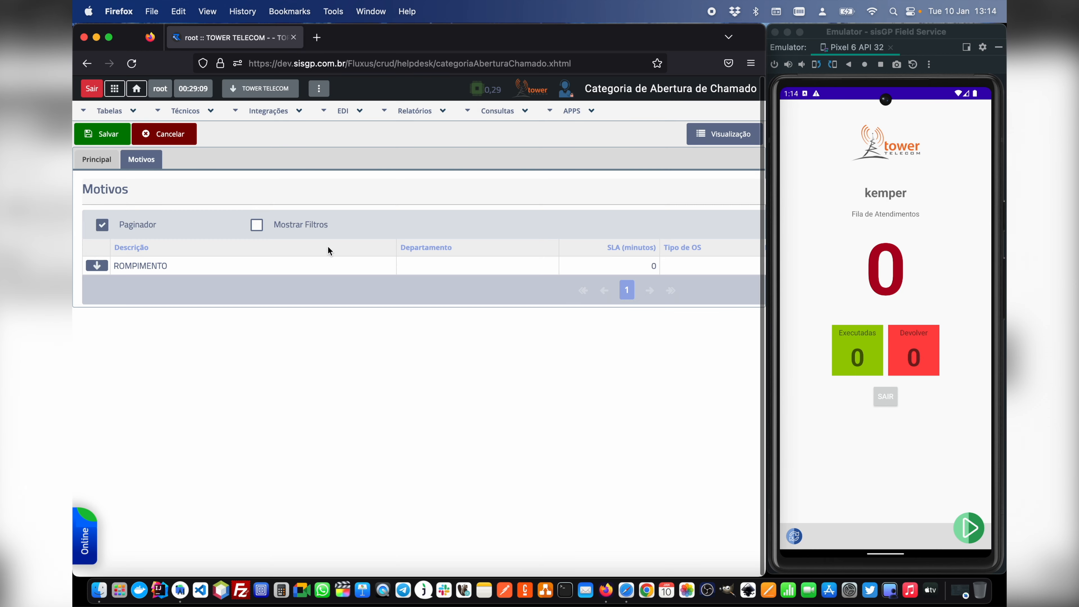
left_click(123, 144)
left_click(402, 293)
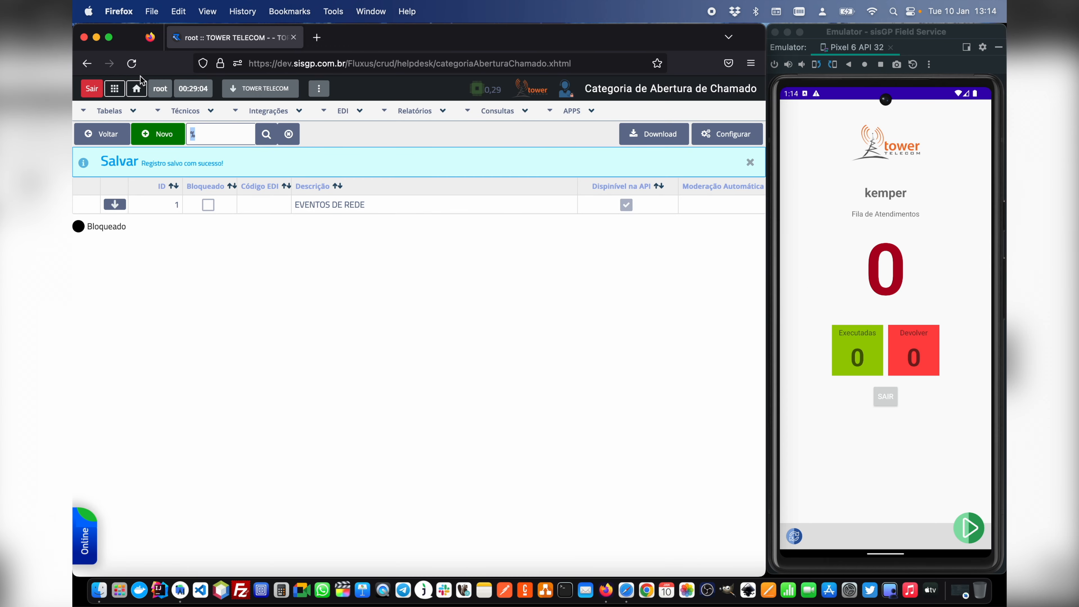
Step: Open the Helpdesk module from the list of system applications and switch the profile to Usuário
left_click(115, 88)
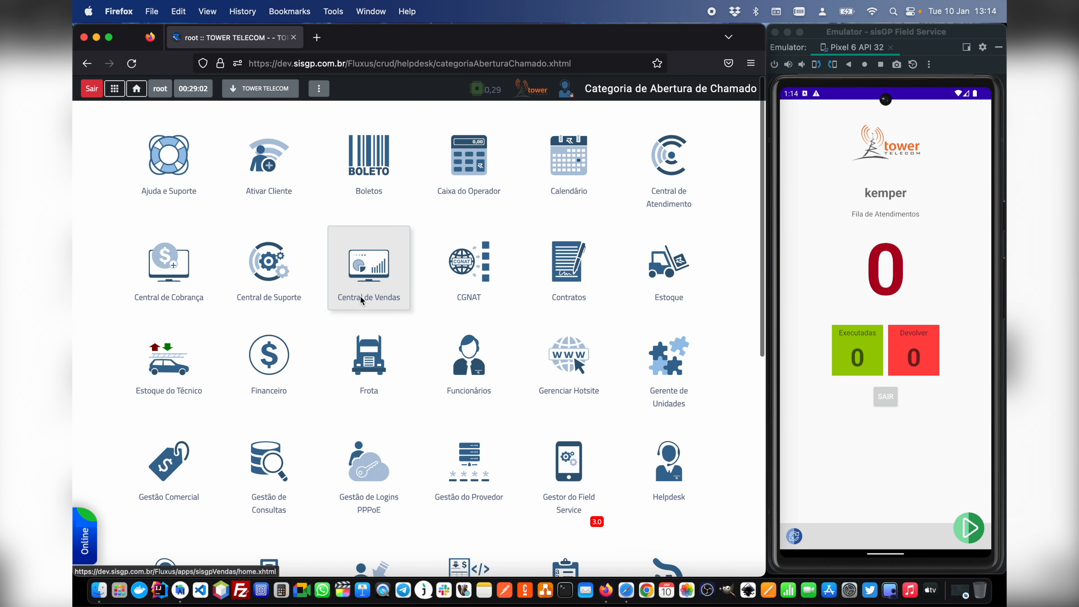
scroll(438, 450, "down", 2)
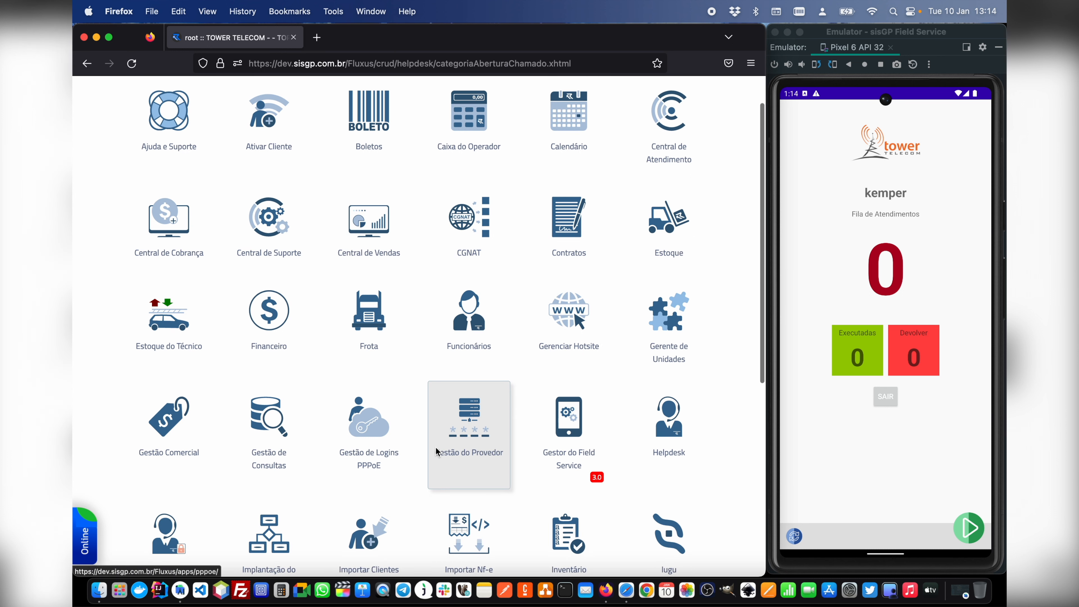
left_click(664, 410)
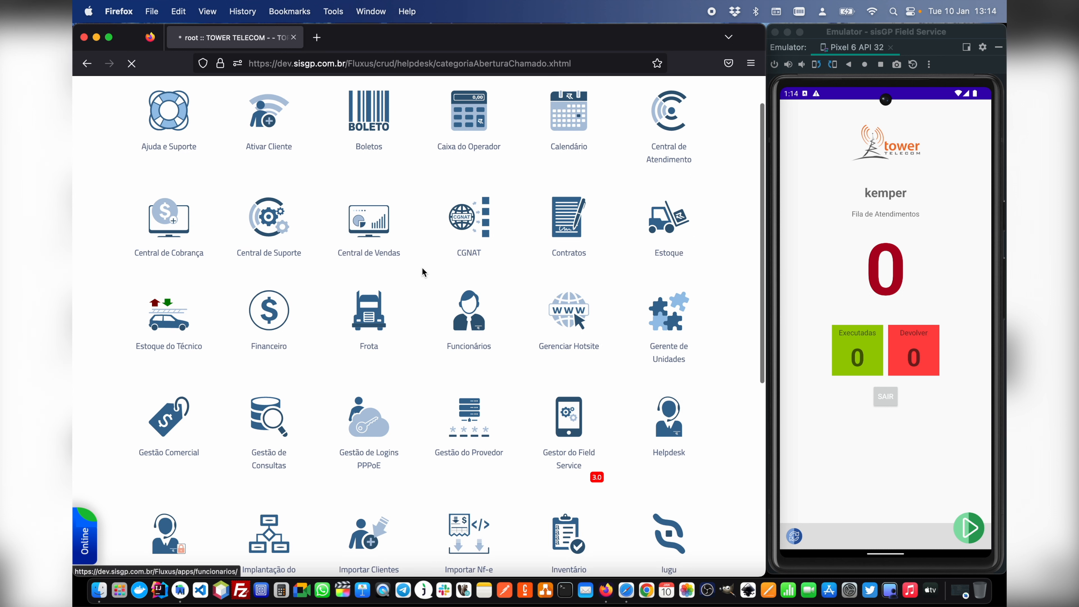
left_click(723, 151)
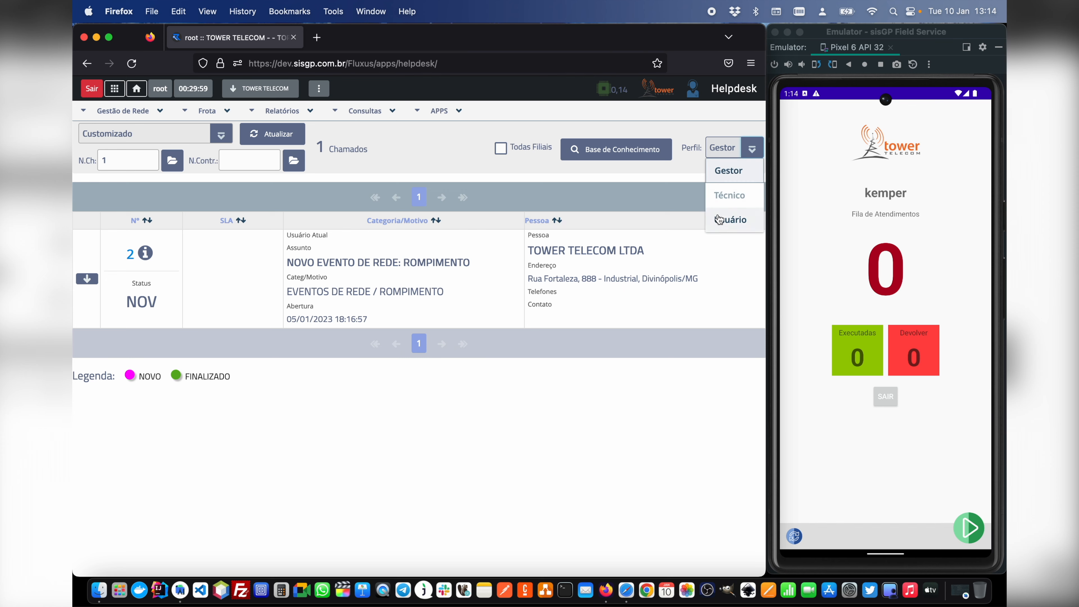
left_click(730, 219)
Step: Start a new ticket with the EVENTOS DE REDE category and the ROMPIMENTO reason
left_click(91, 145)
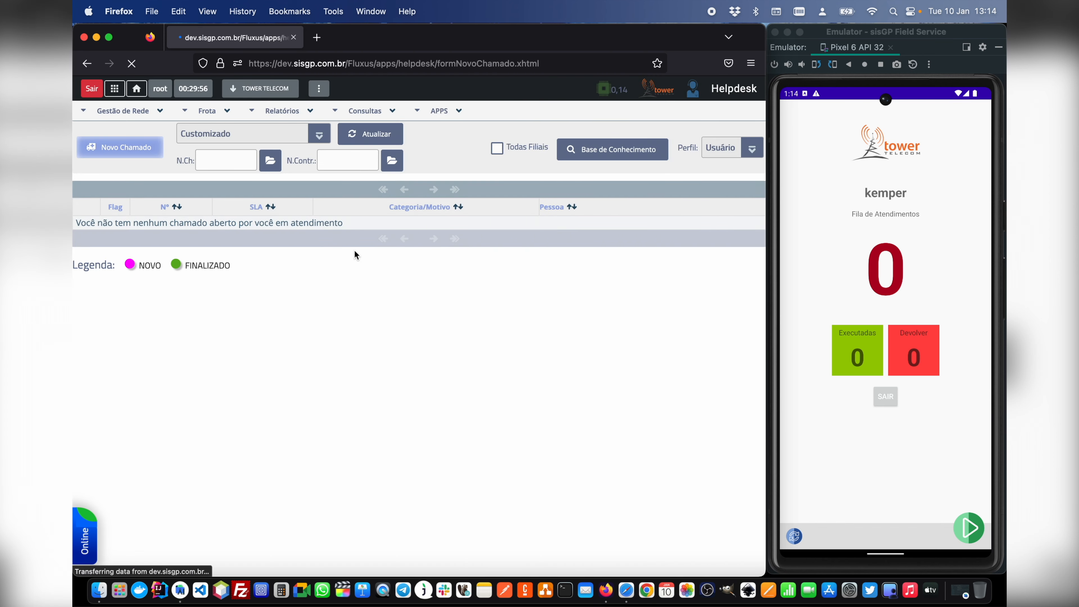
left_click(120, 206)
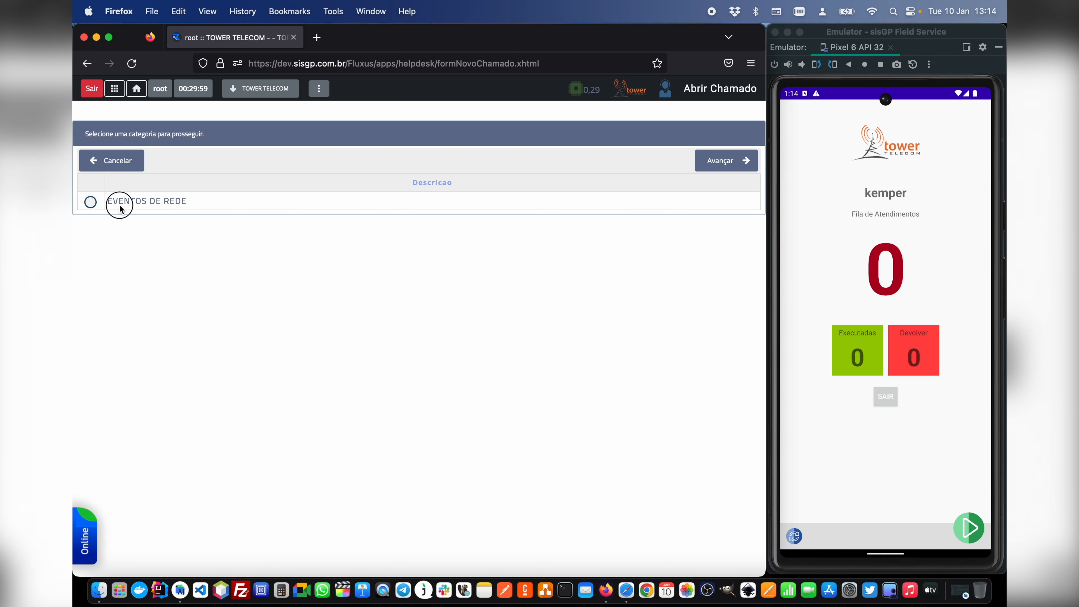
left_click(90, 203)
left_click(701, 160)
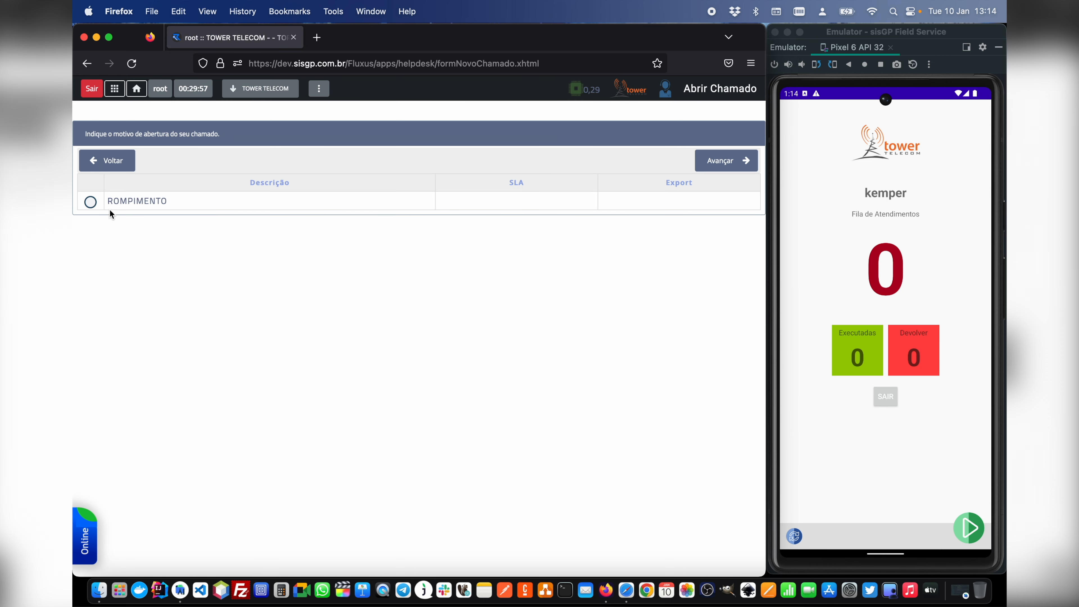
left_click(102, 206)
left_click(714, 161)
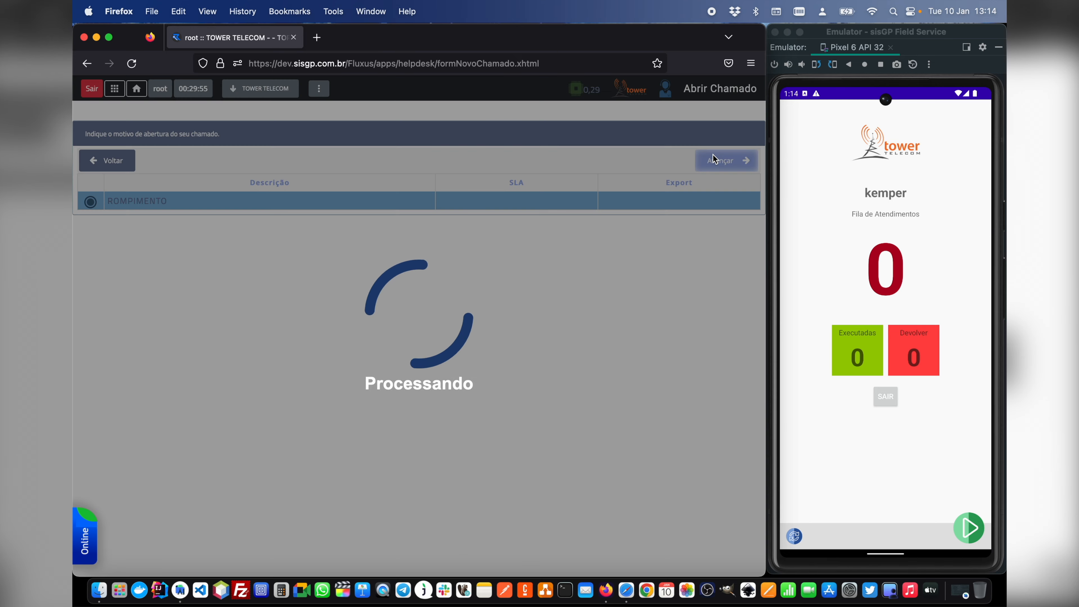
Step: Open the ticket with subject ASKDJFLAKSDJFLKASDF, description ASDFAOSDJKFLASJDLFAKJSDLKFJ and the person found with the % wildcard
type("ASKDJFLAKSDJFLKASDF")
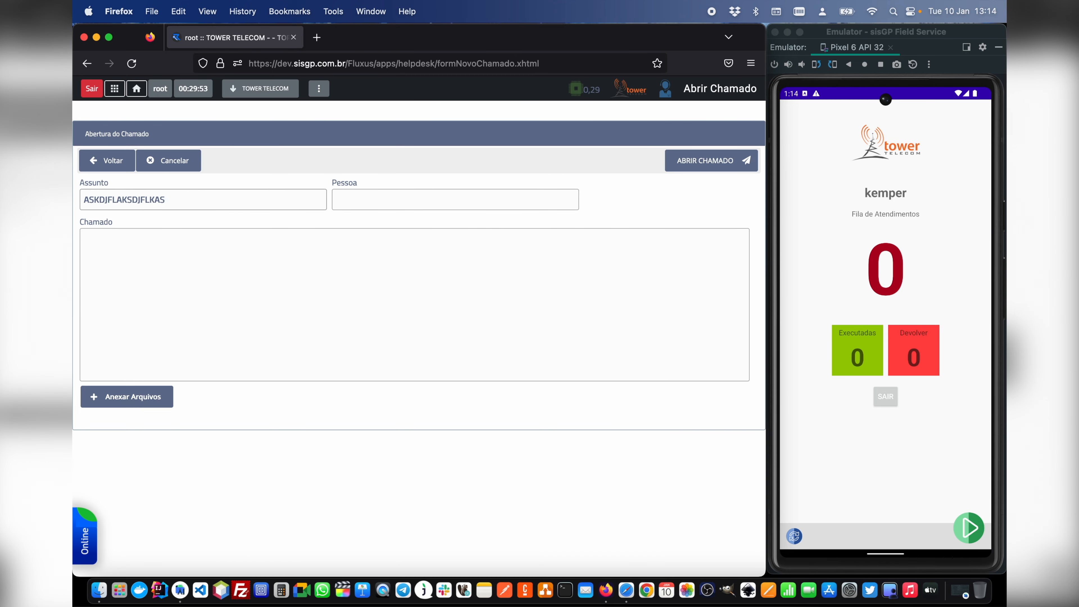
left_click(270, 289)
type("ASDFAOSDJKFLASJDLFAKJSDLKFJ")
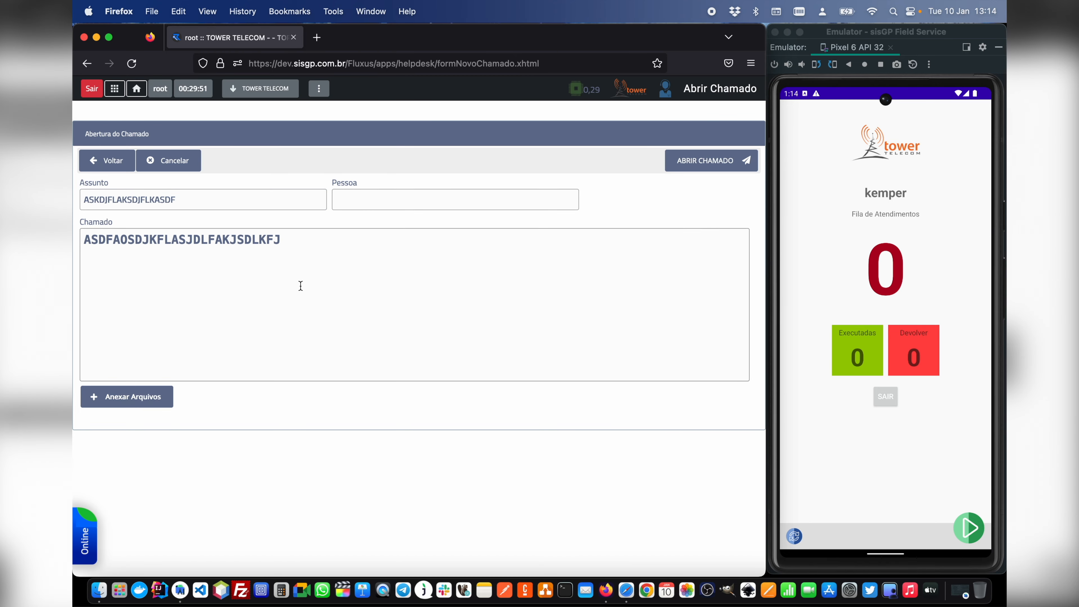
left_click(682, 164)
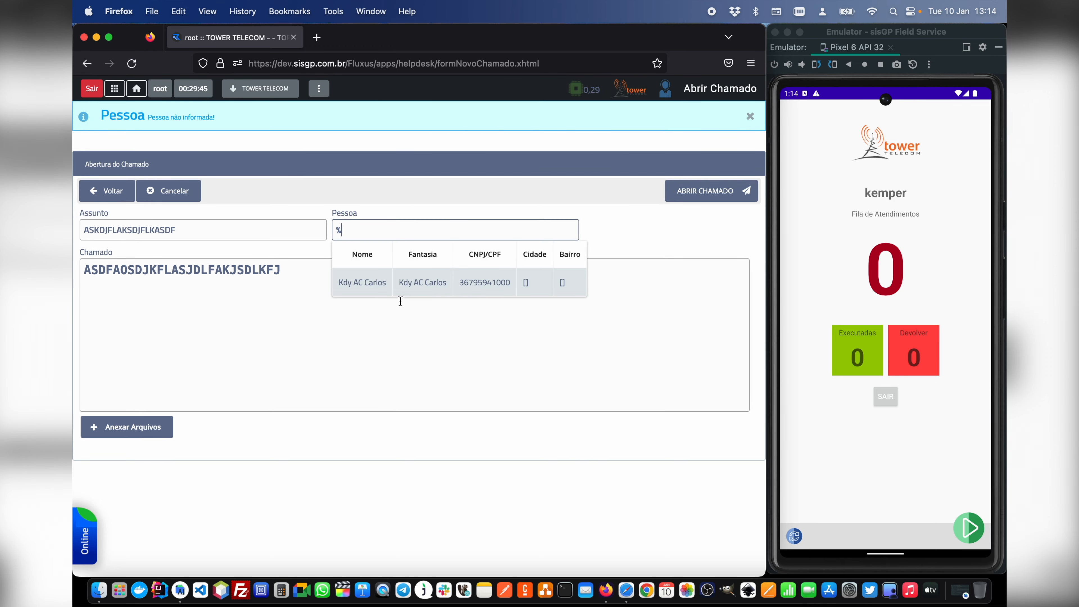
left_click(365, 281)
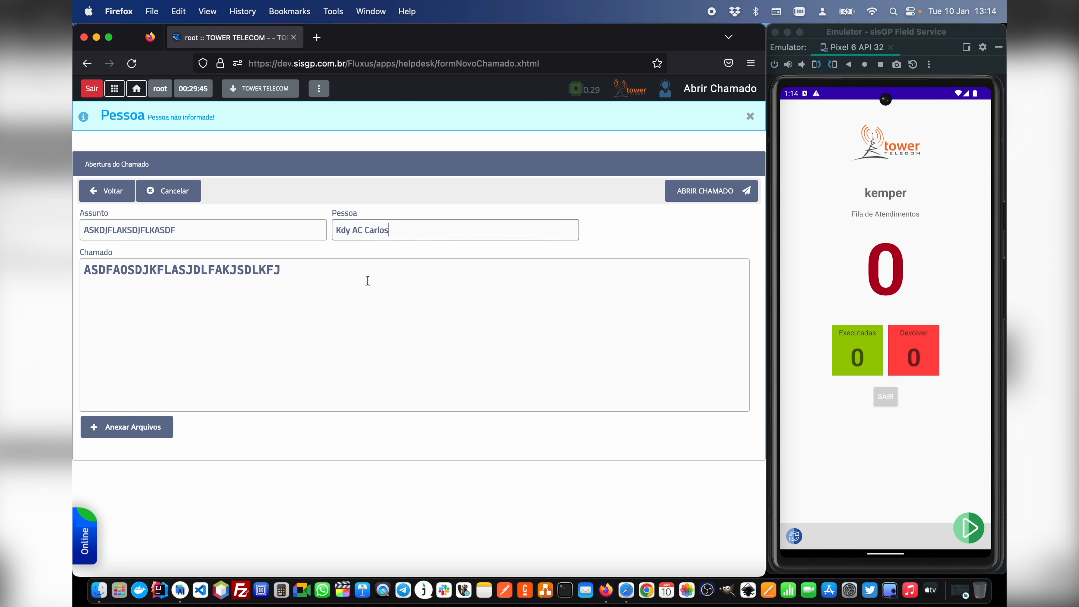
left_click(703, 196)
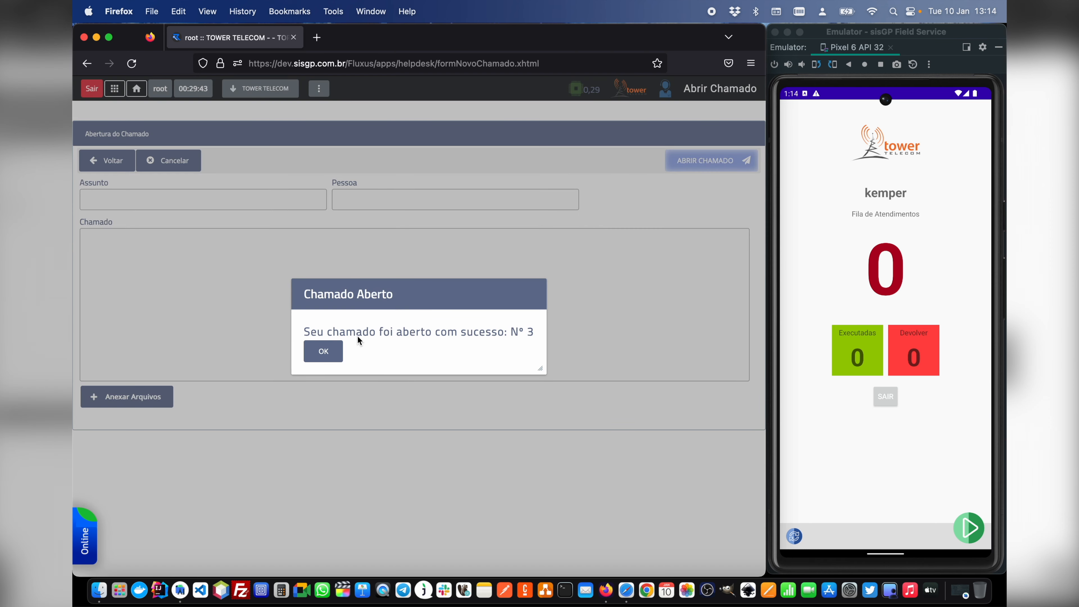
Step: Acknowledge the opened ticket and refresh the Fila de Atendimentos in the field service app on the phone emulator
left_click(323, 351)
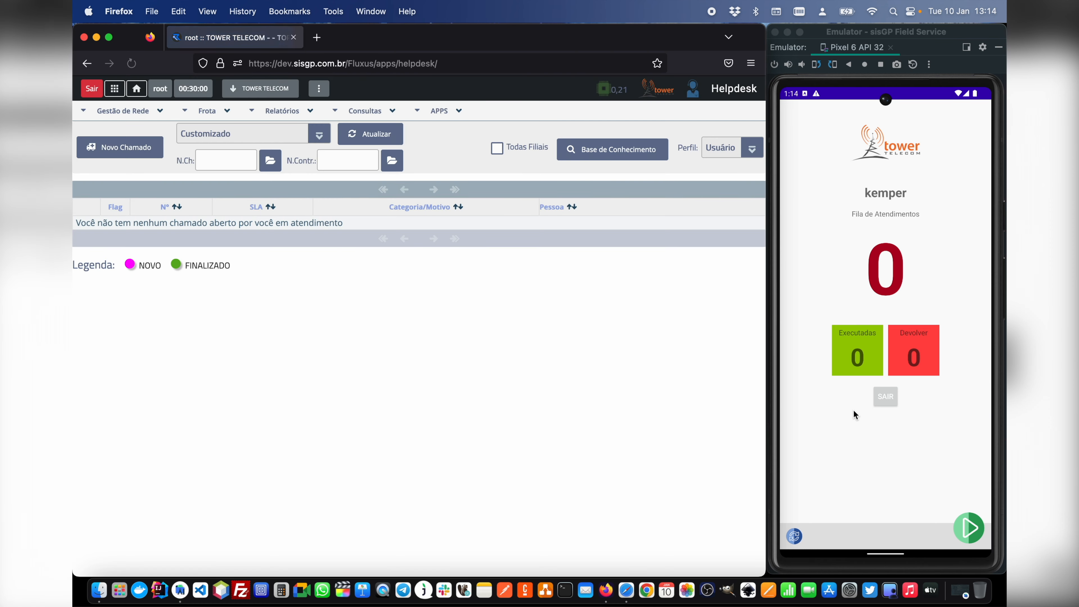
left_click(793, 536)
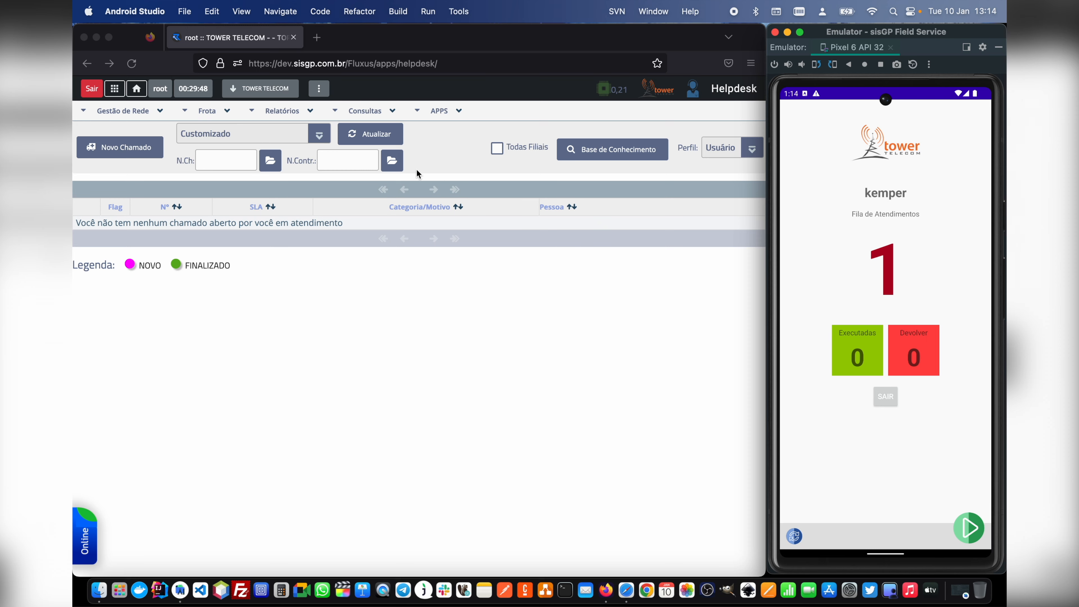
Step: Open the Grupos de Atendentes register in the Helpdesk Admin module
left_click(137, 91)
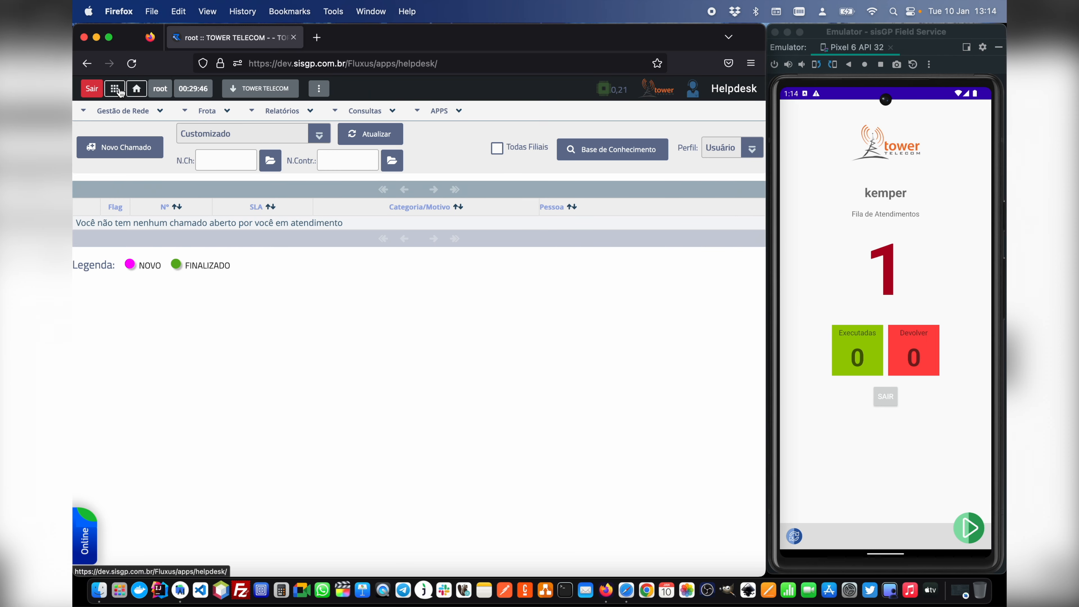
scroll(559, 336, "down", 3)
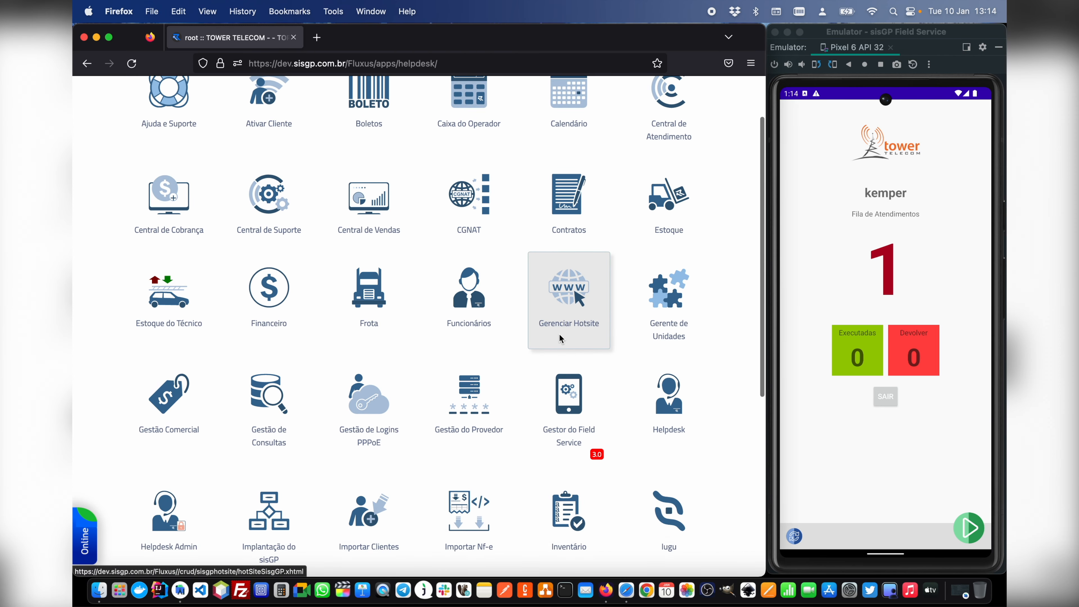
scroll(408, 429, "down", 3)
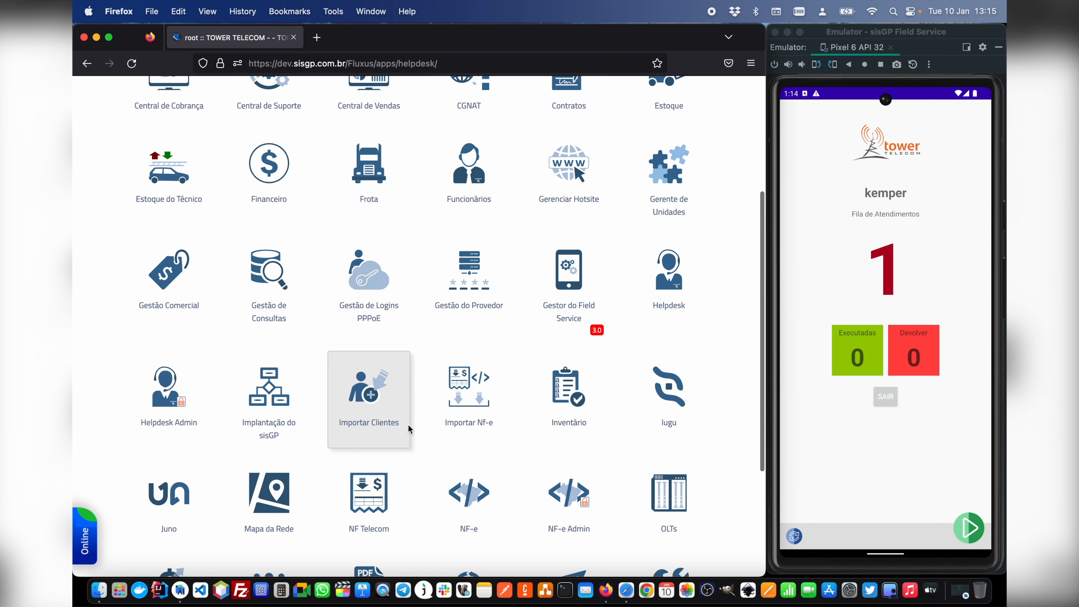
left_click(178, 388)
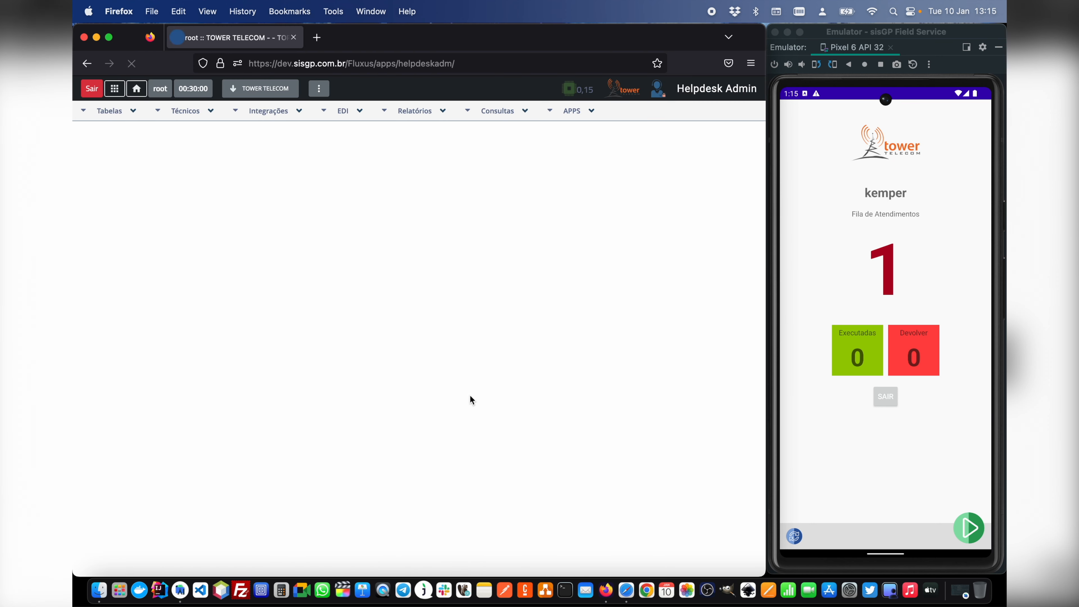
left_click(118, 121)
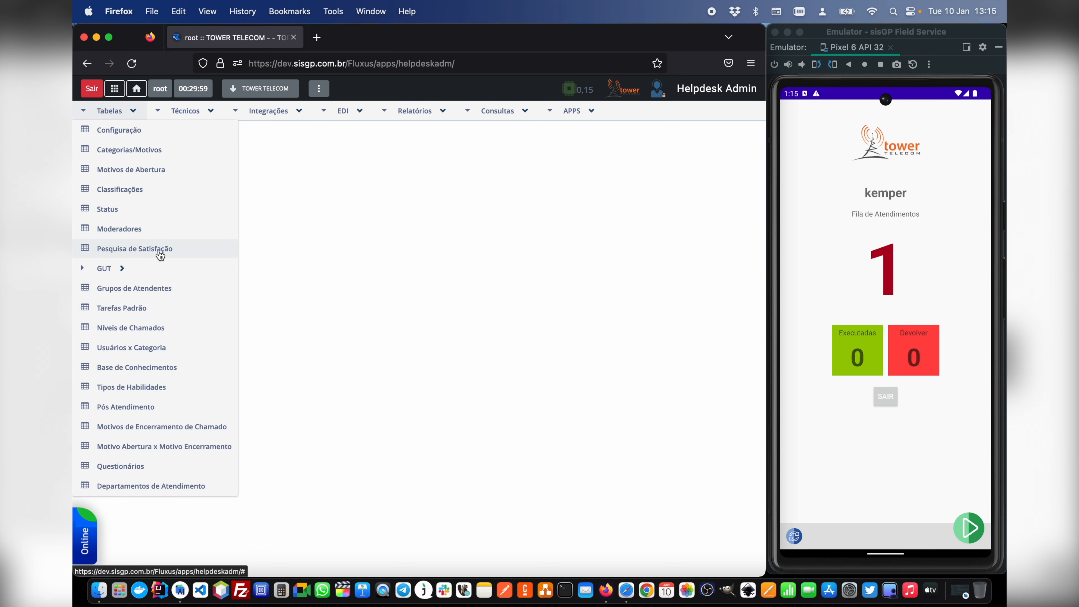
left_click(169, 293)
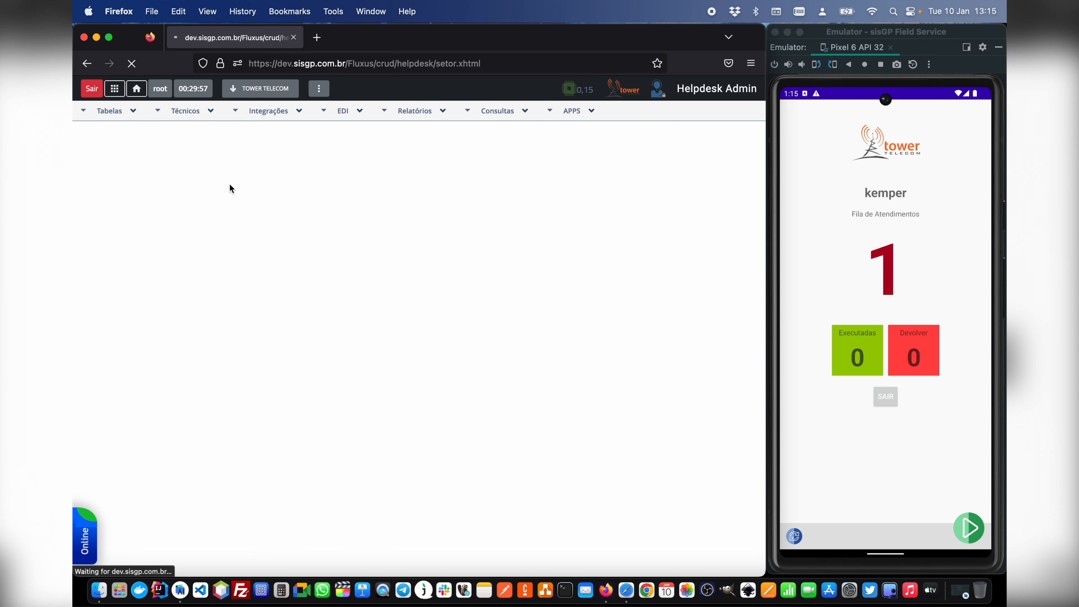
Step: Start a new attendant group with branch TOWER TELECOM, description TECNICOS DE FUSAO and root as the responsible user
left_click(165, 135)
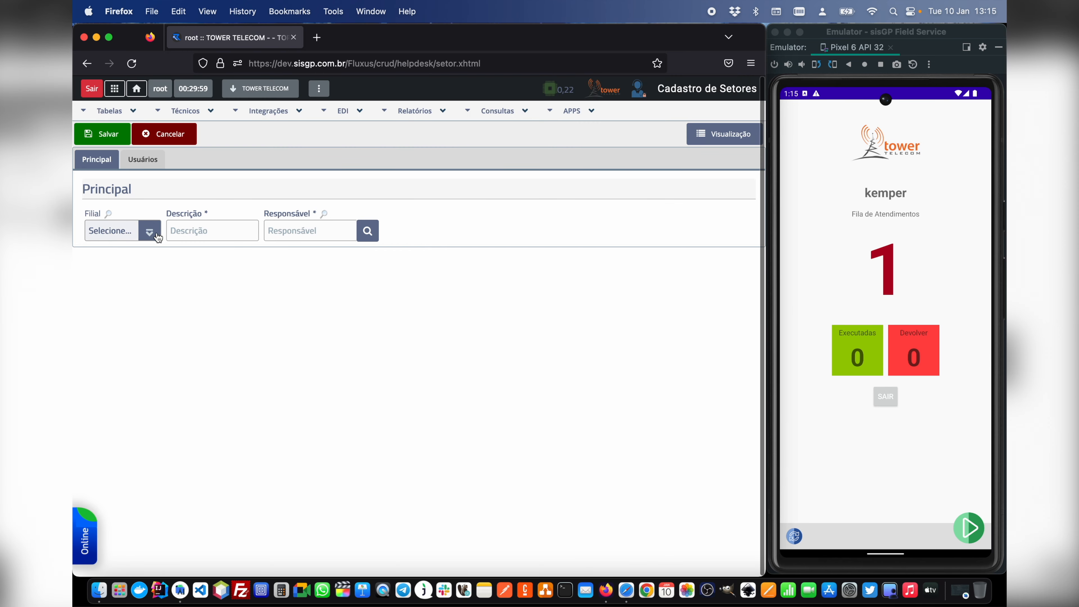
left_click(150, 231)
left_click(164, 338)
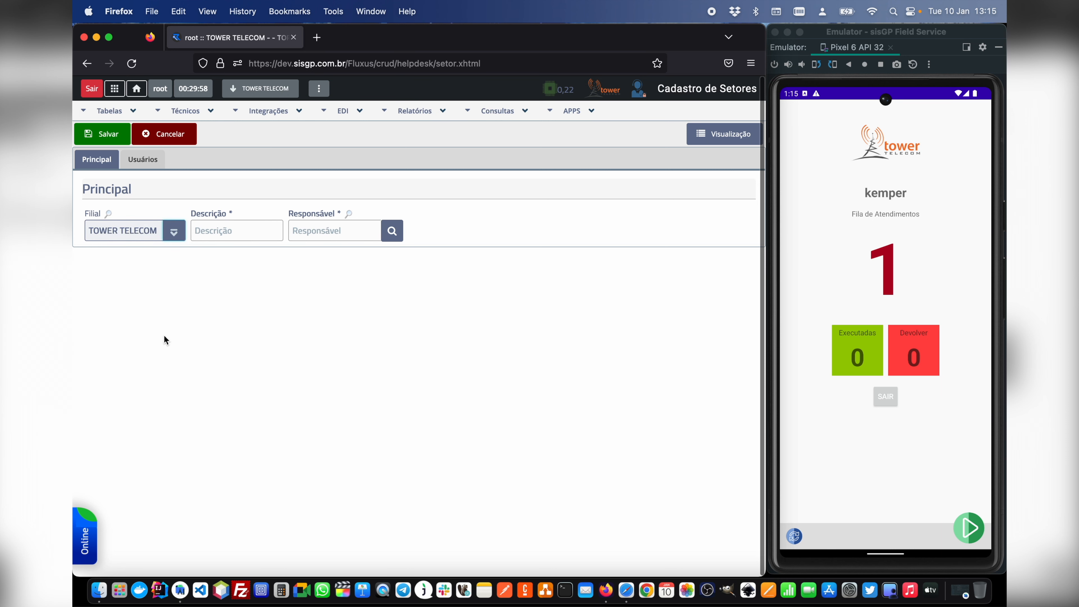
left_click(233, 231)
type("t")
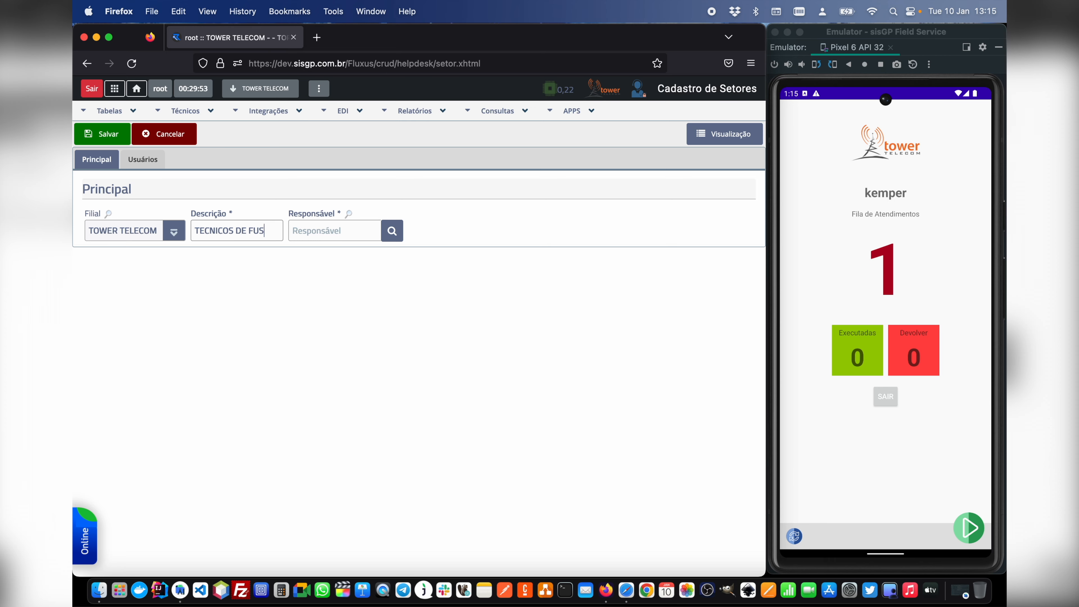
left_click(392, 232)
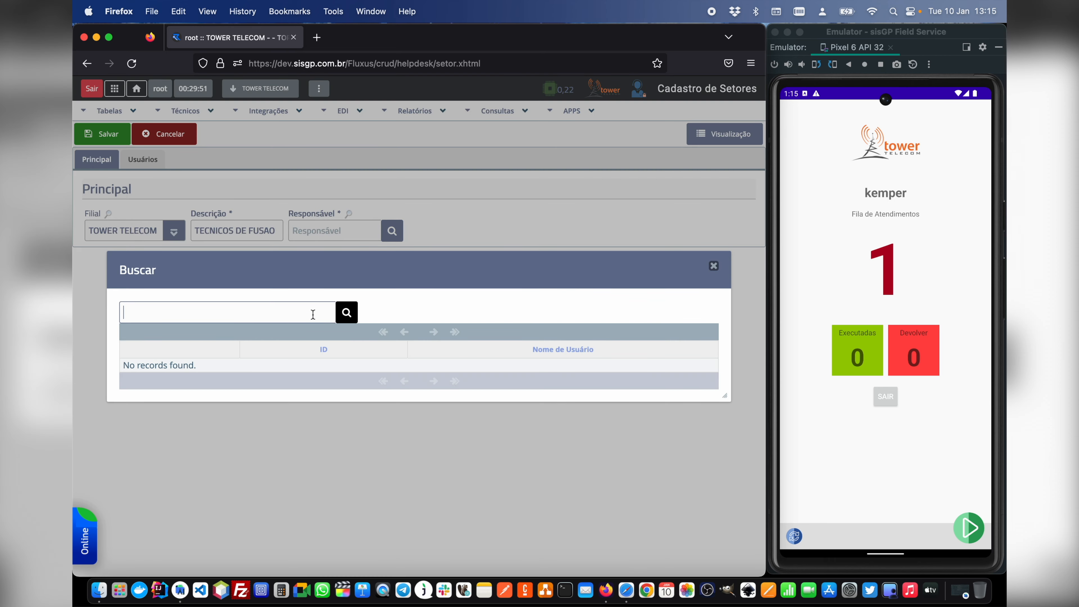
type("Root")
key("Return")
left_click(180, 378)
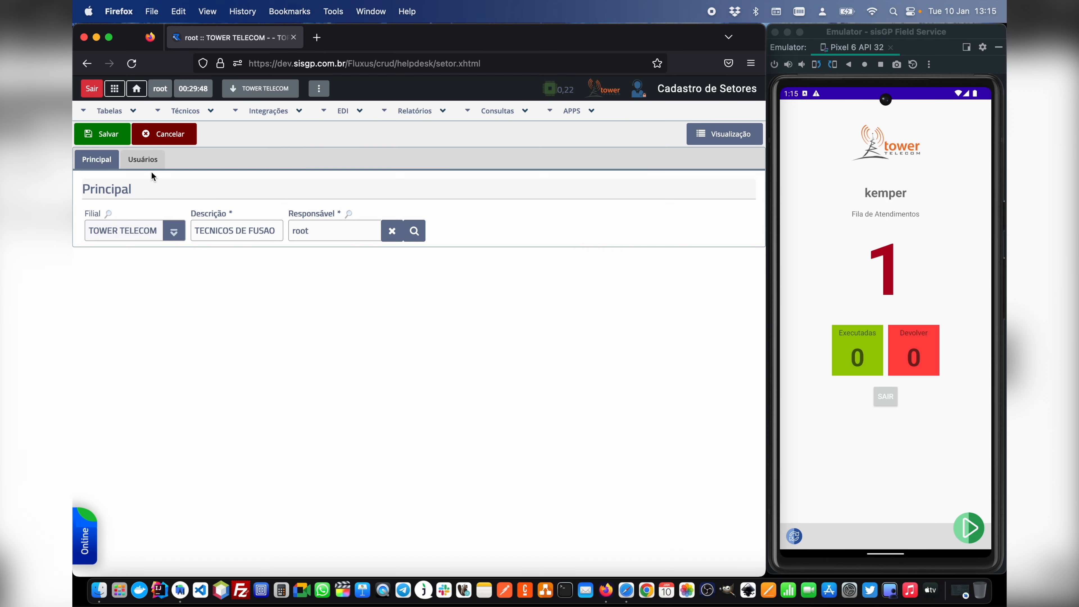
Step: Add the user signed in on the phone emulator to the new group's users, searching with the % wildcard
left_click(146, 158)
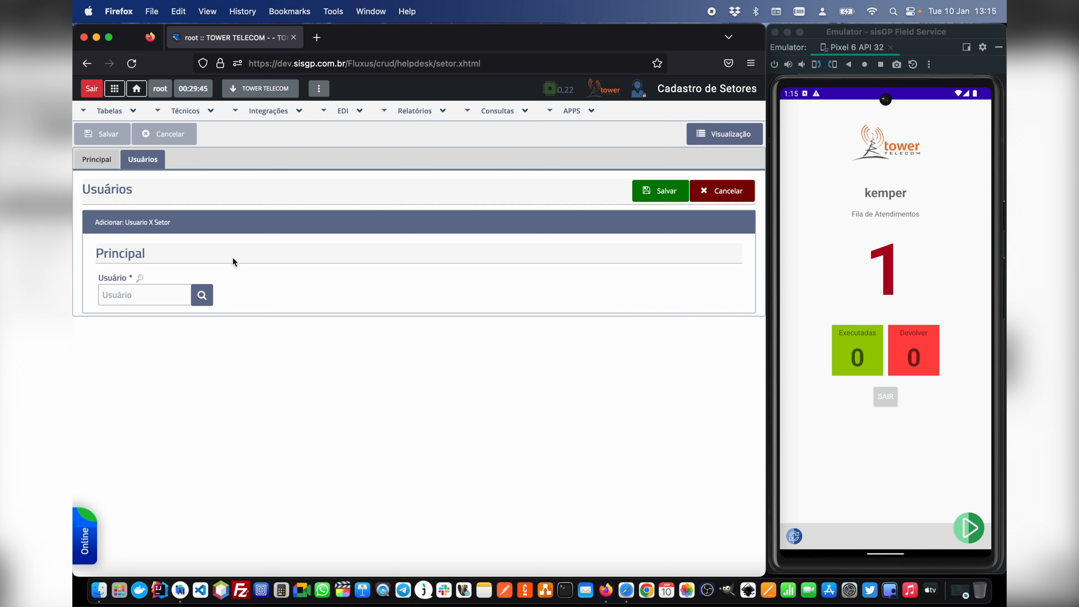
left_click(205, 289)
type("%")
key("Return")
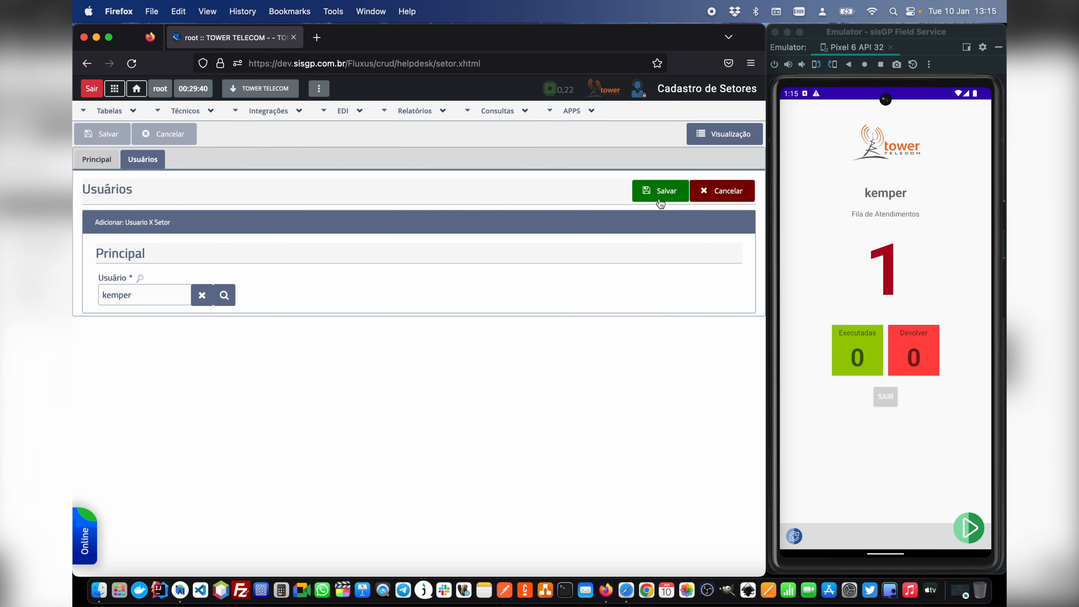
left_click(659, 198)
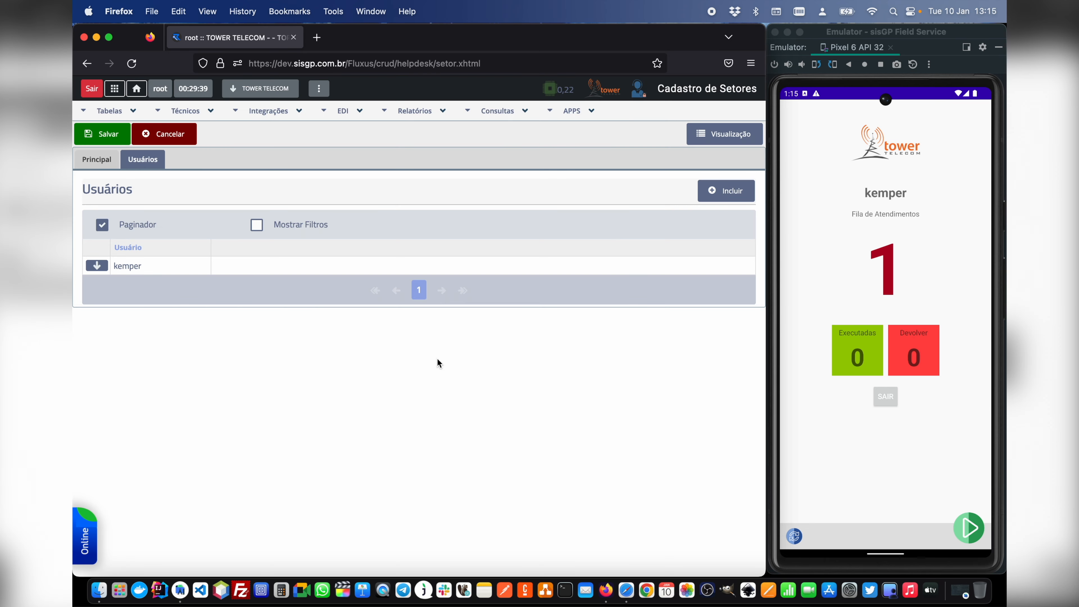
Step: Add a second attendant from the user lookup to the TECNICOS DE FUSAO group's users
left_click(722, 190)
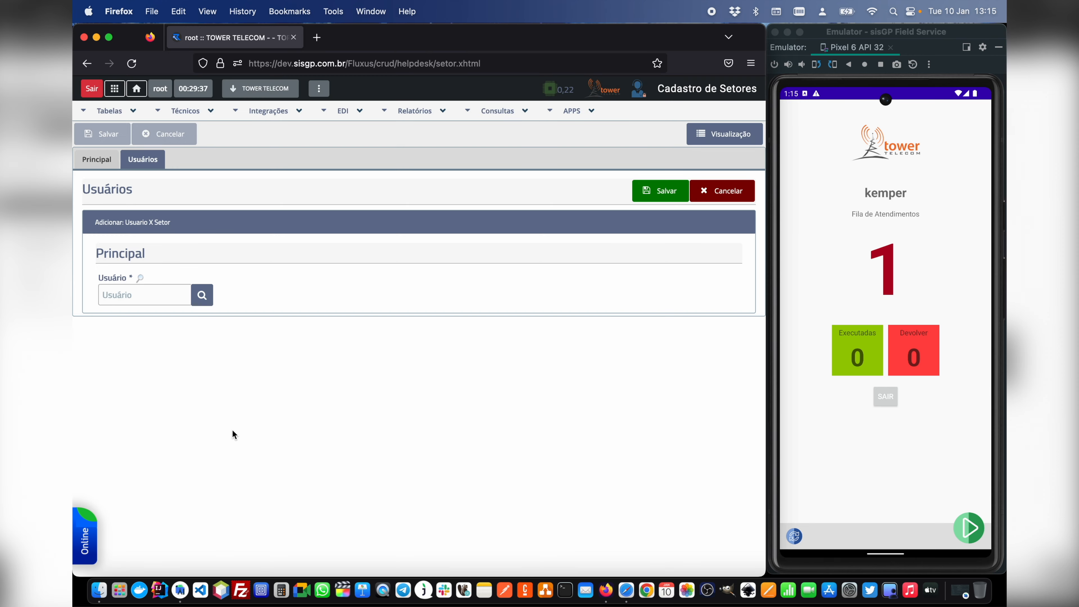
left_click(200, 294)
left_click(178, 329)
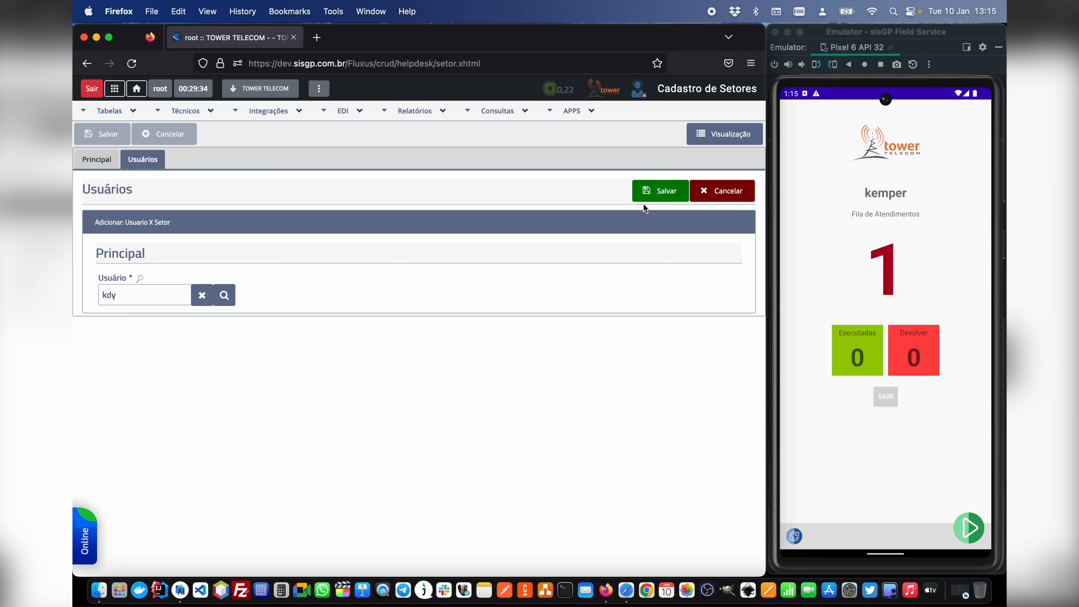
left_click(653, 192)
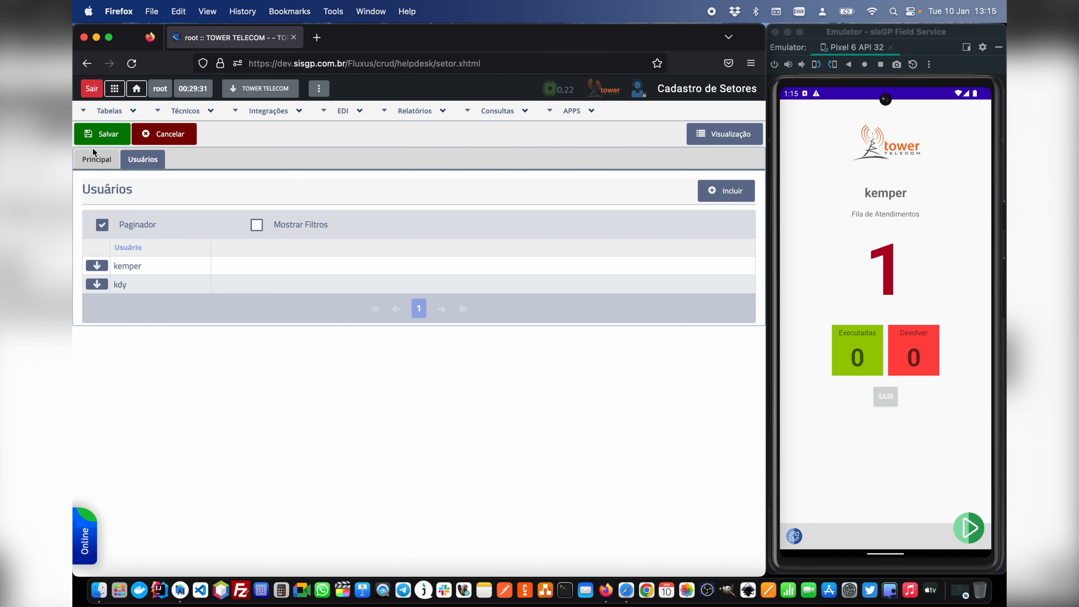
Step: Review the main data and user list of the TECNICOS DE FUSAO group and save the record
left_click(95, 159)
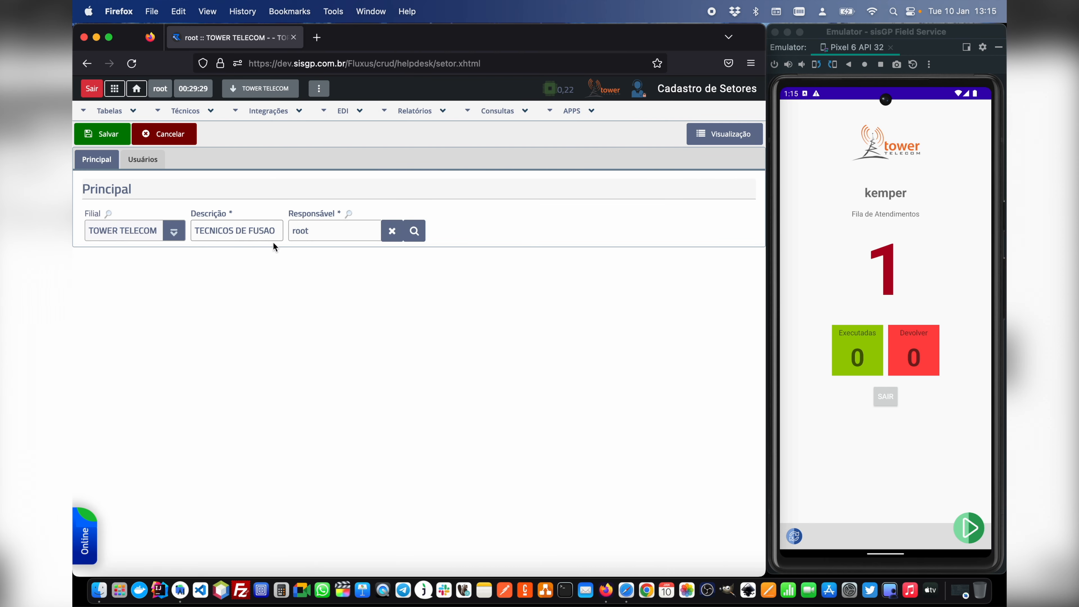
left_click(144, 160)
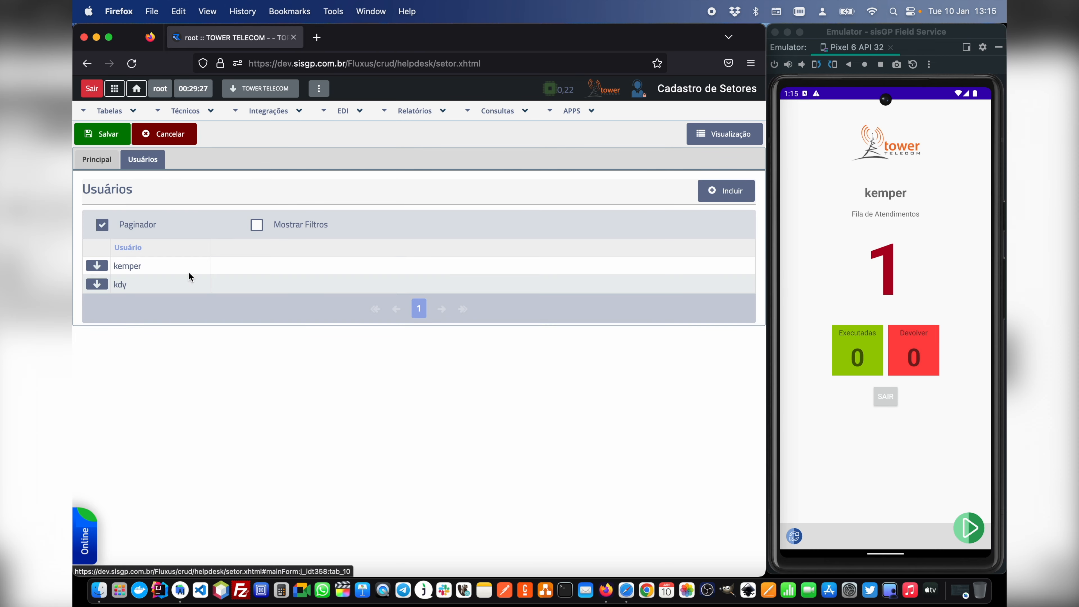
left_click(110, 134)
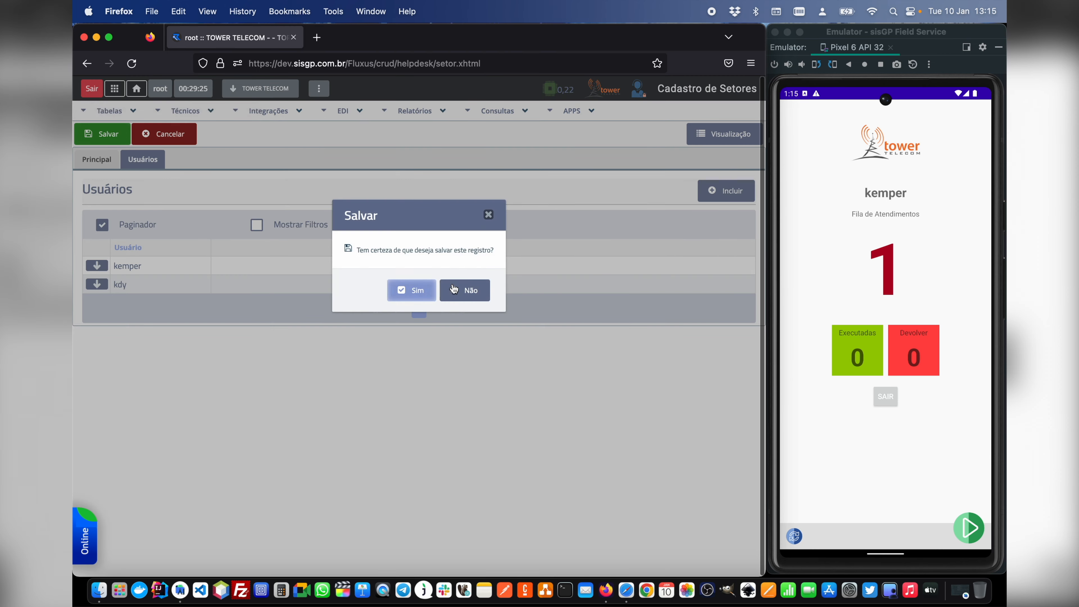
left_click(430, 292)
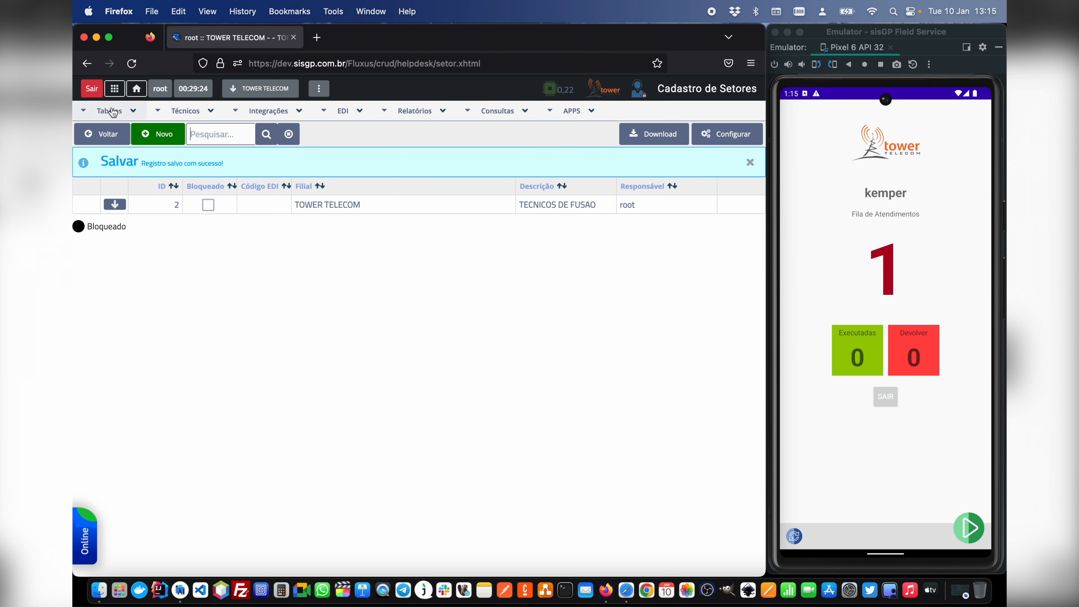
Step: Open the ROMPIMENTO reason of the EVENTOS DE REDE category for editing in the Categorias/Motivos register
left_click(109, 112)
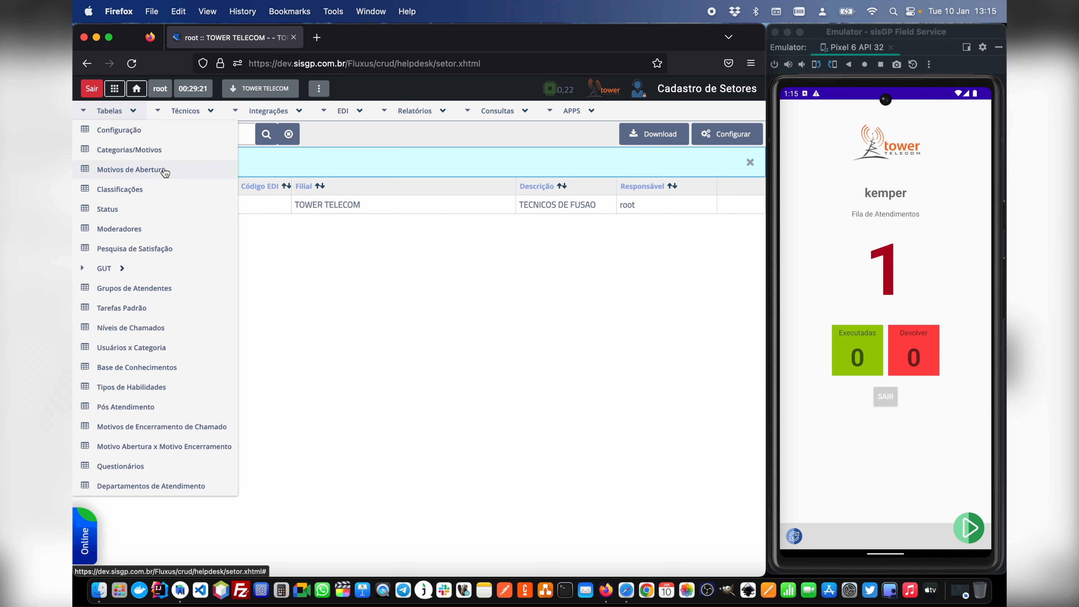
left_click(163, 150)
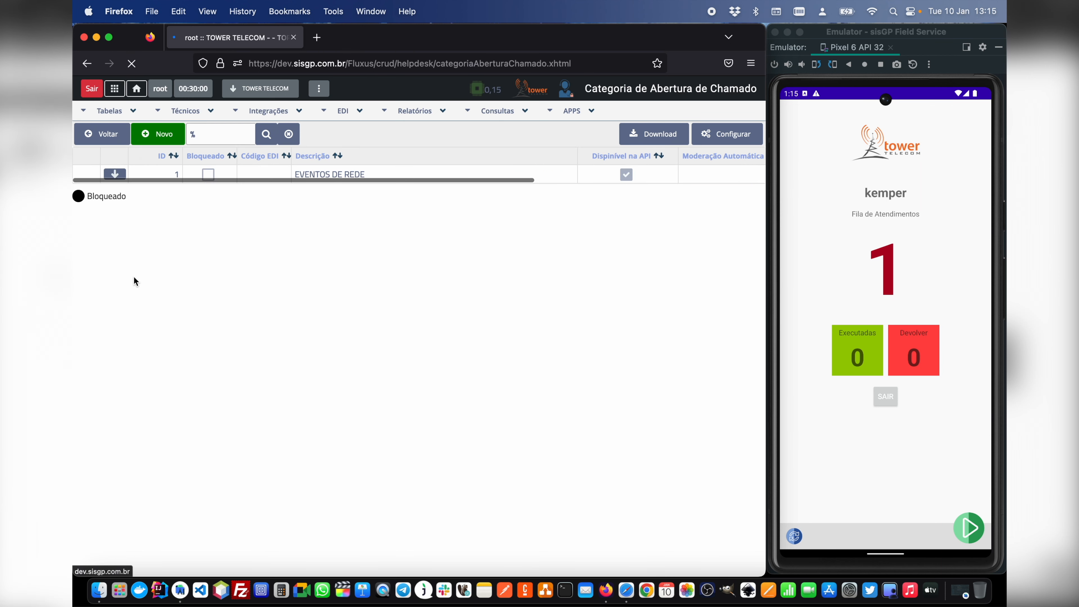
left_click(116, 172)
left_click(139, 190)
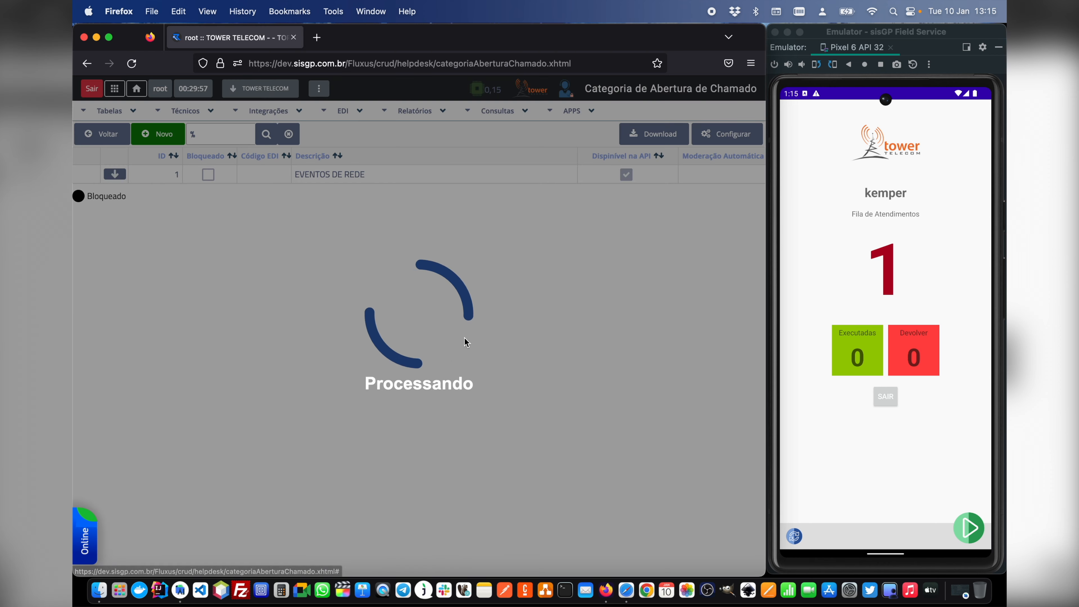
left_click(138, 161)
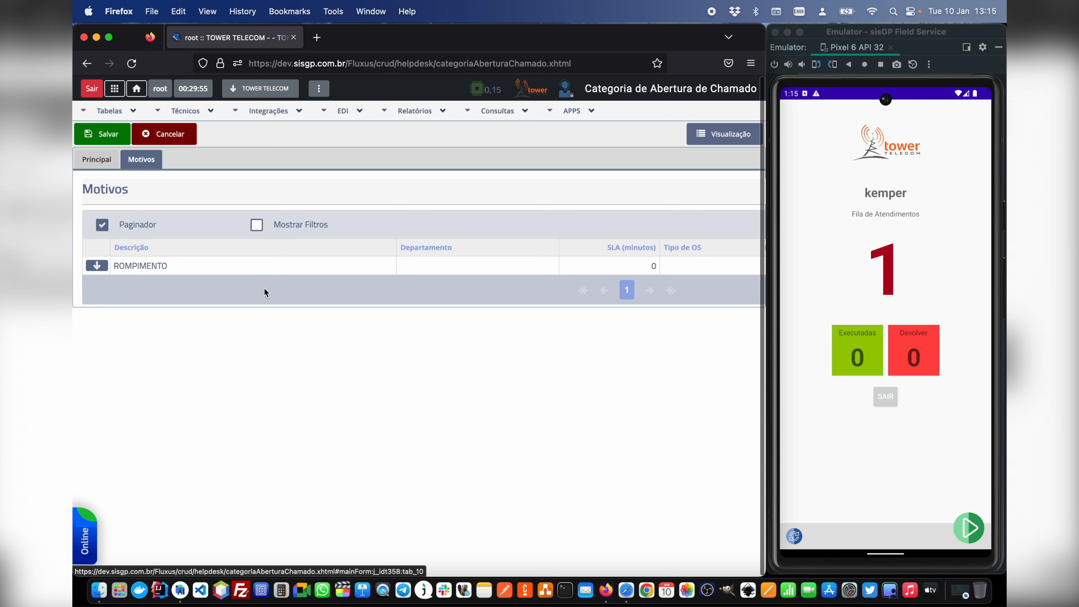
left_click(98, 265)
left_click(127, 282)
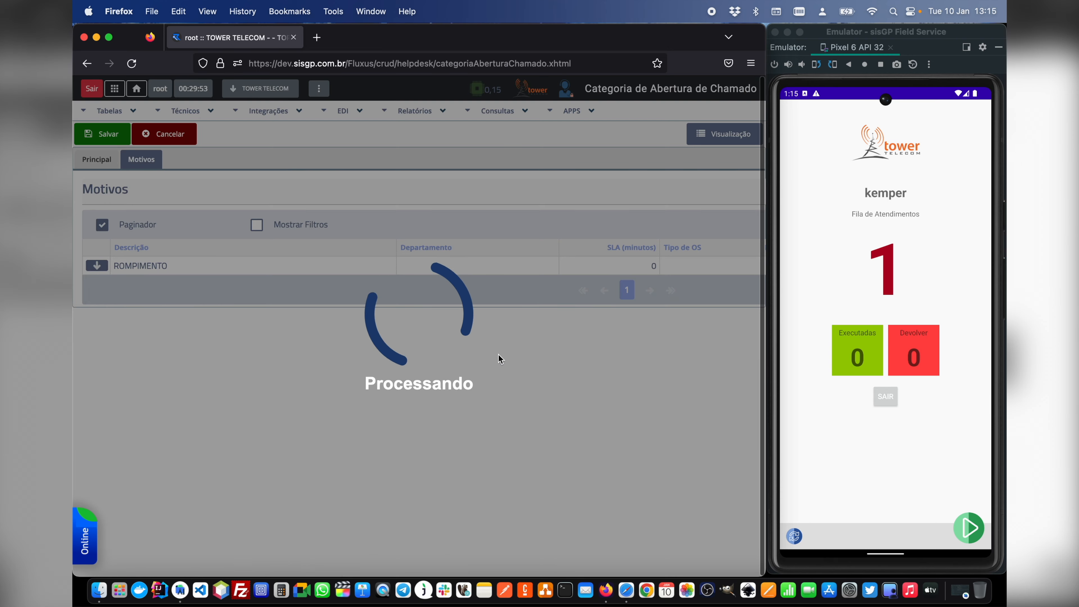
Step: Clear ROMPIMENTO's automatic moderation user, set Moderação Automática to the TECNICOS DE FUSAO group, and save the reason and its category
scroll(410, 330, "down", 1)
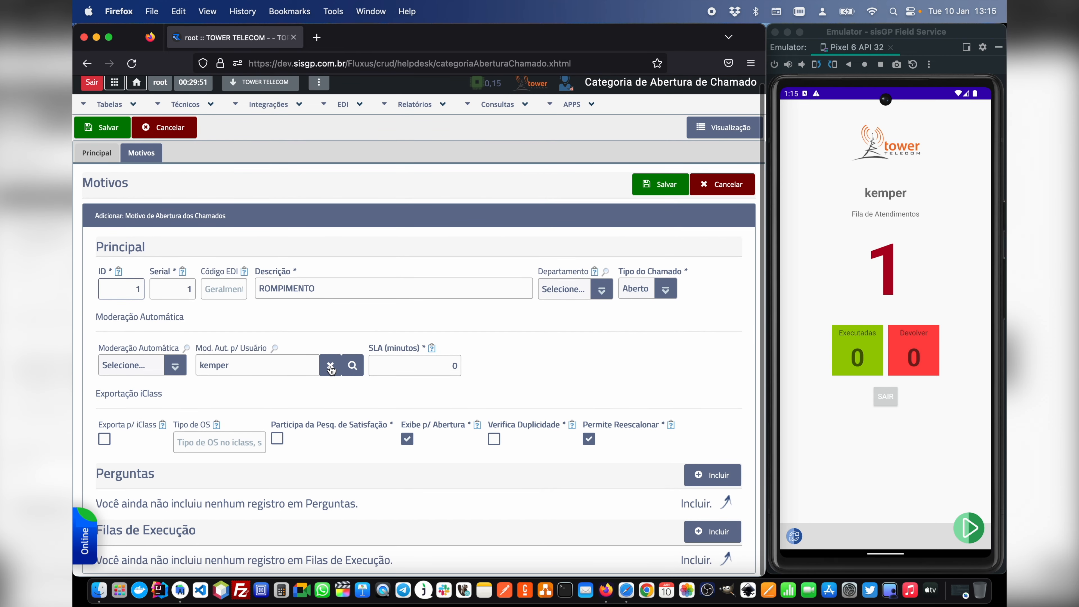
left_click(330, 364)
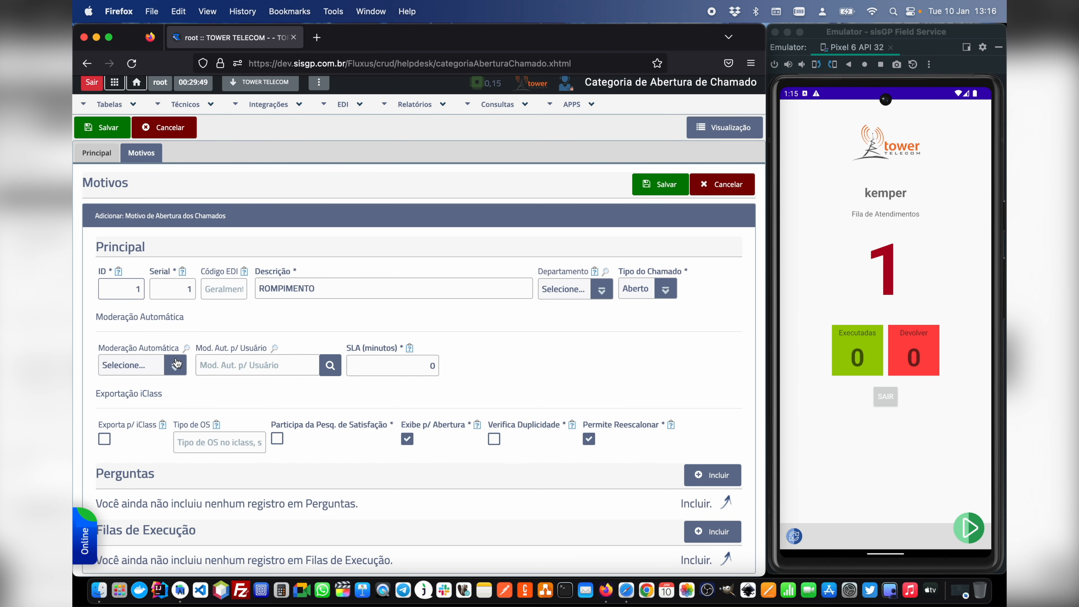
left_click(175, 365)
left_click(179, 493)
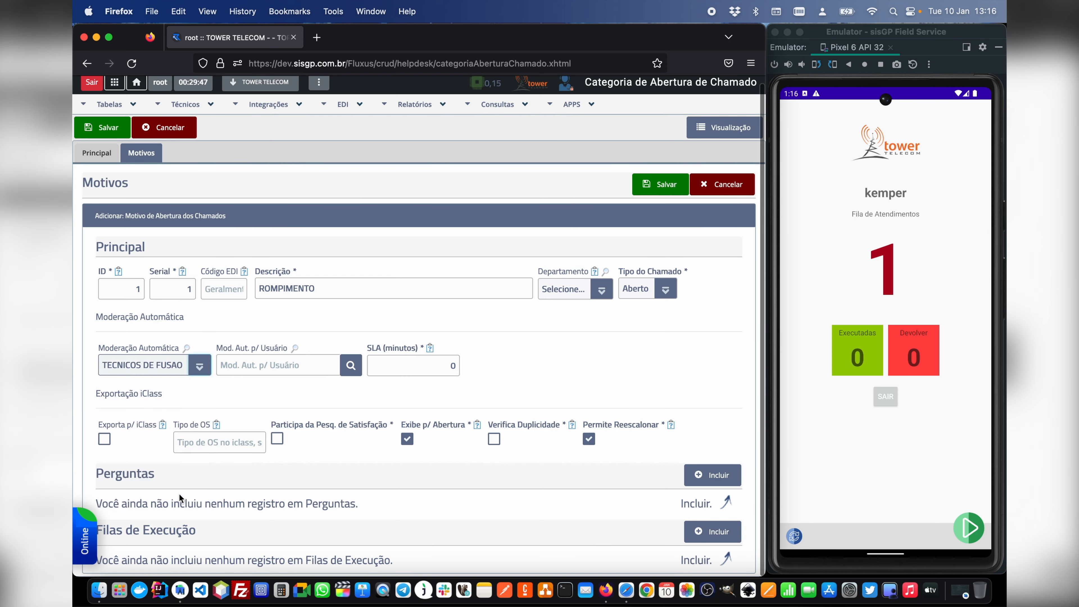
left_click(654, 191)
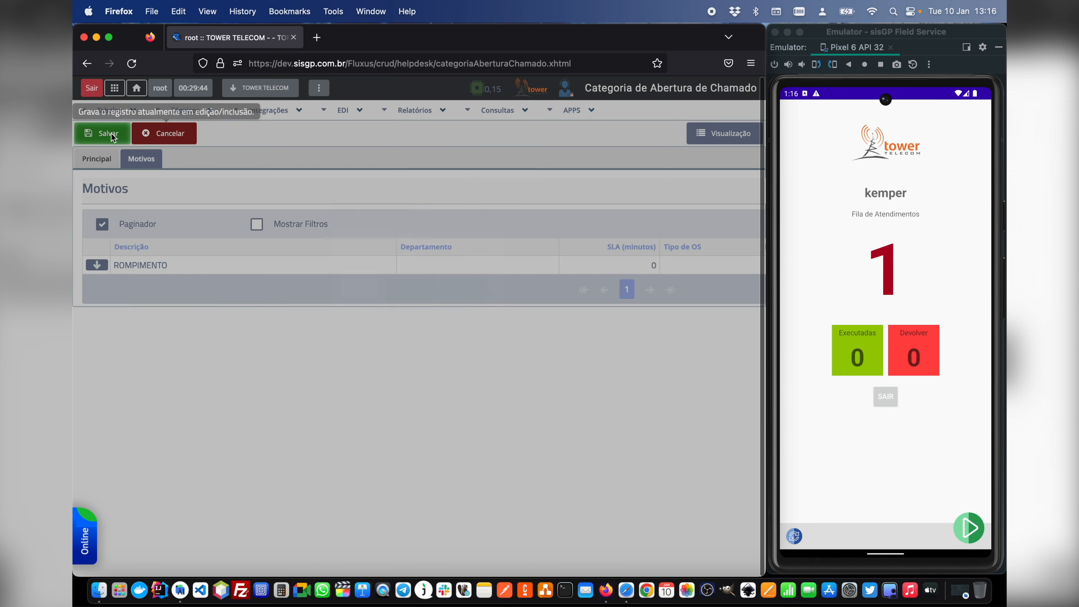
left_click(102, 132)
left_click(411, 289)
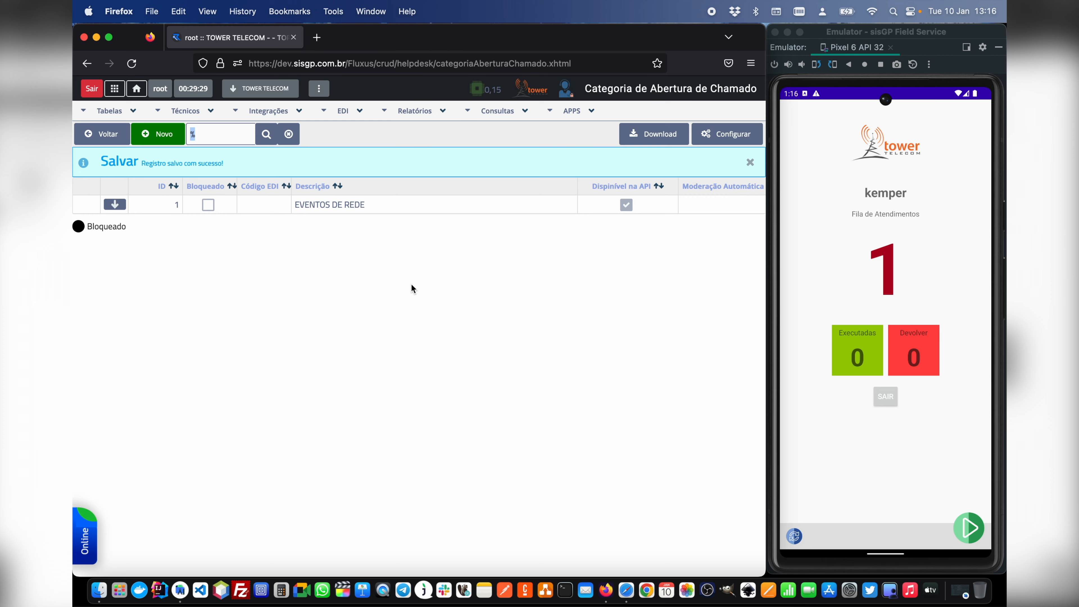
left_click(120, 95)
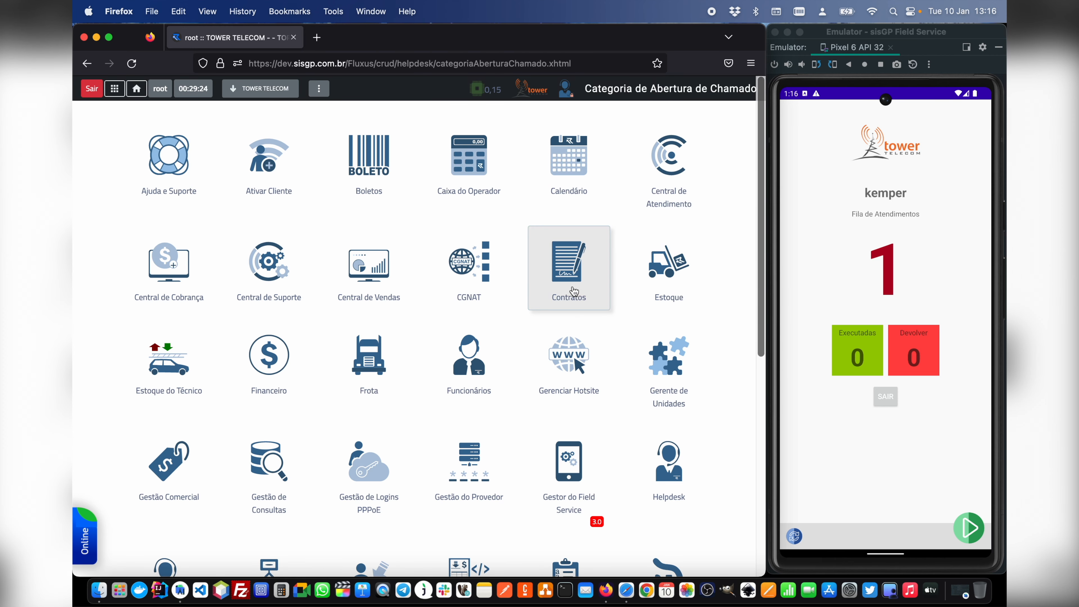
scroll(369, 374, "down", 5)
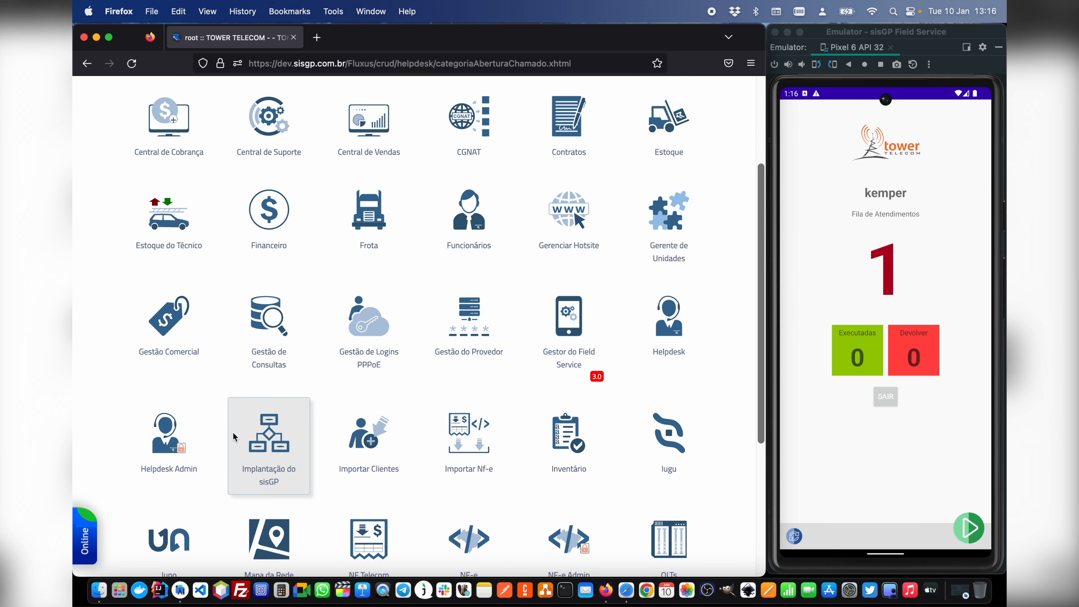
left_click(164, 433)
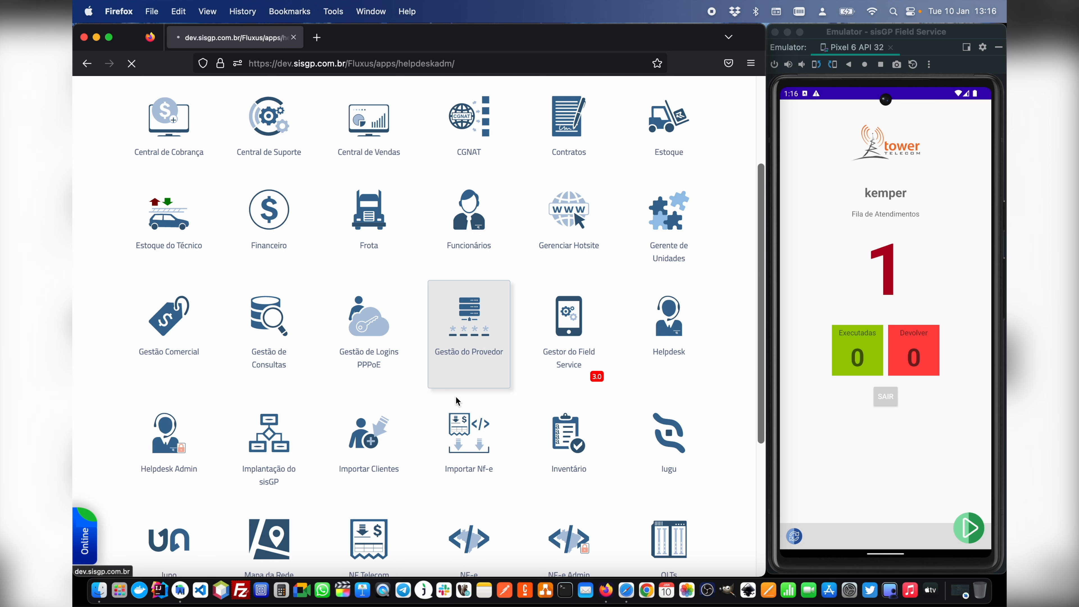
left_click(914, 169)
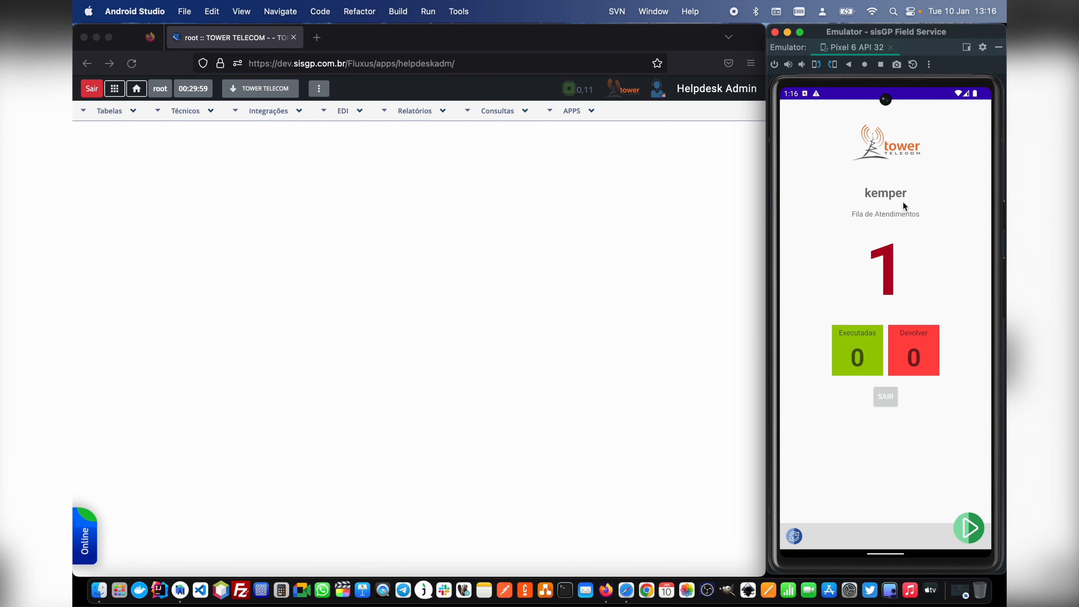
left_click(111, 112)
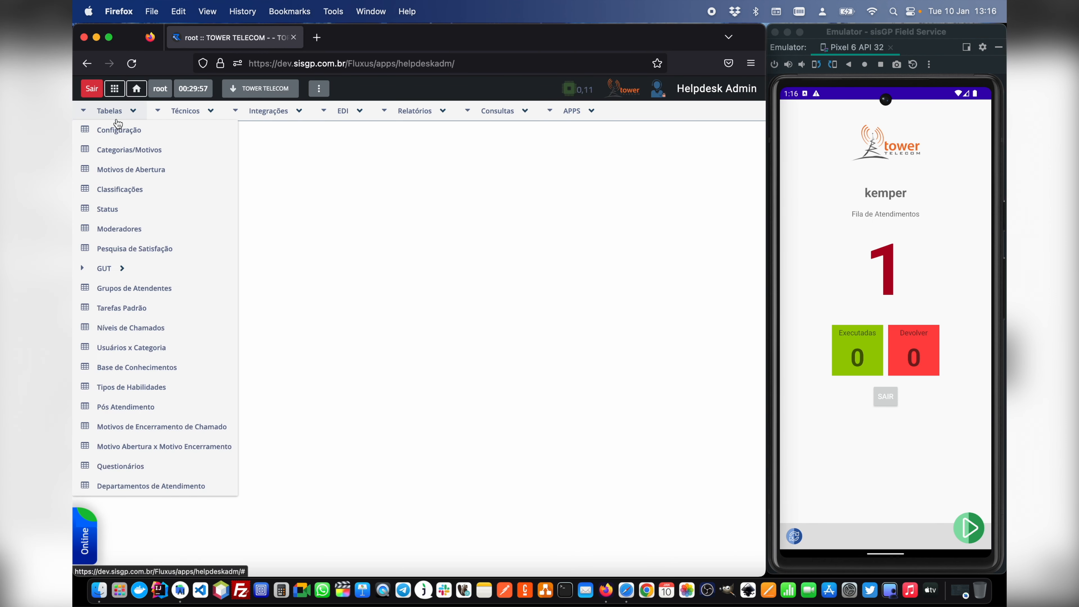
Step: Start a new ticket in the Helpdesk module with category EVENTOS DE REDE and reason ROMPIMENTO
left_click(114, 89)
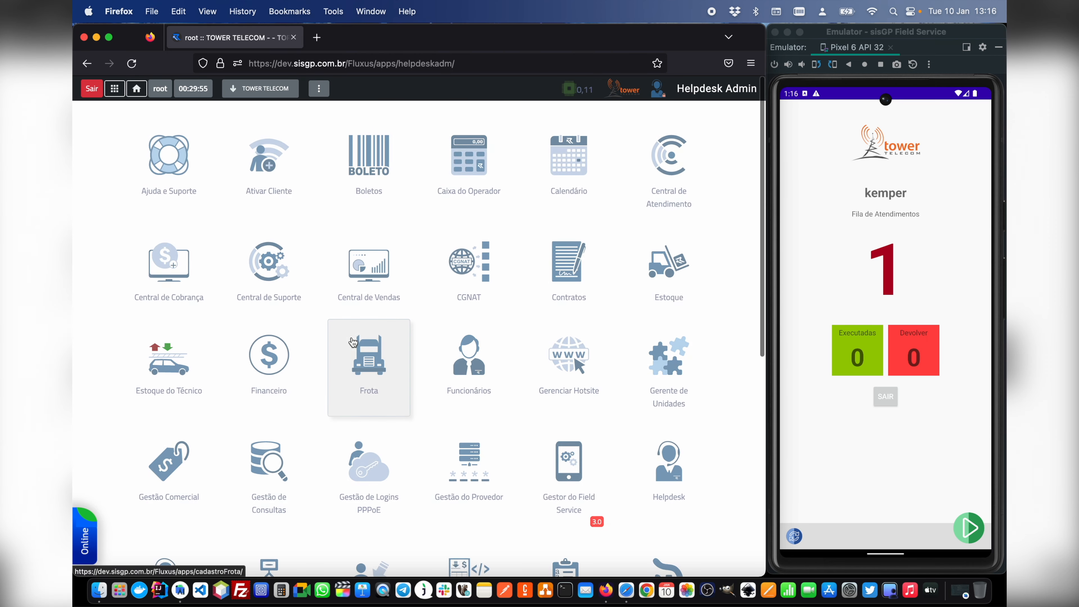
scroll(353, 342, "down", 5)
left_click(673, 359)
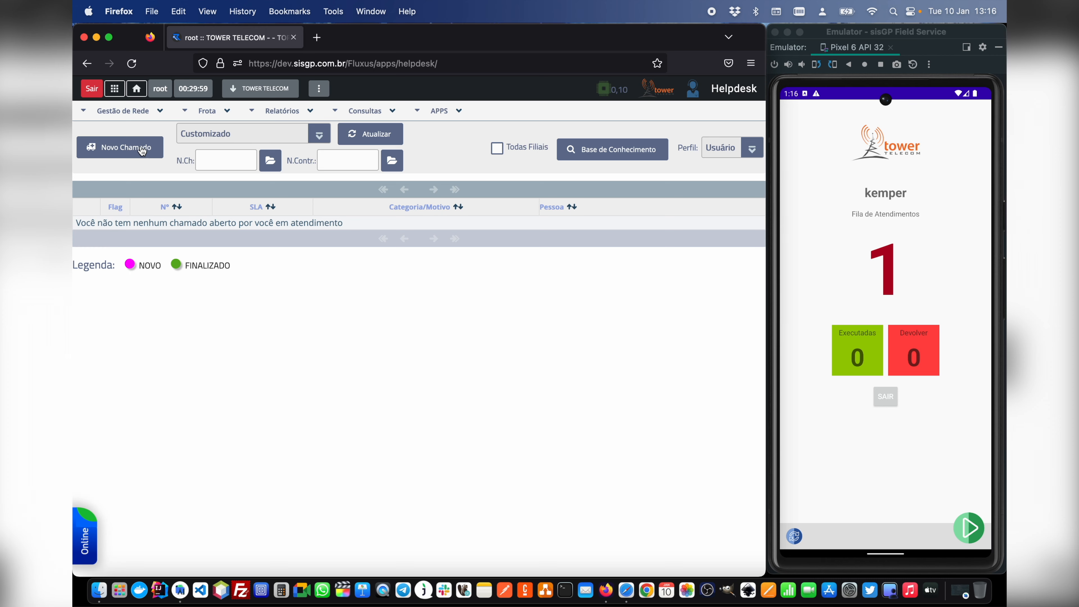
left_click(139, 149)
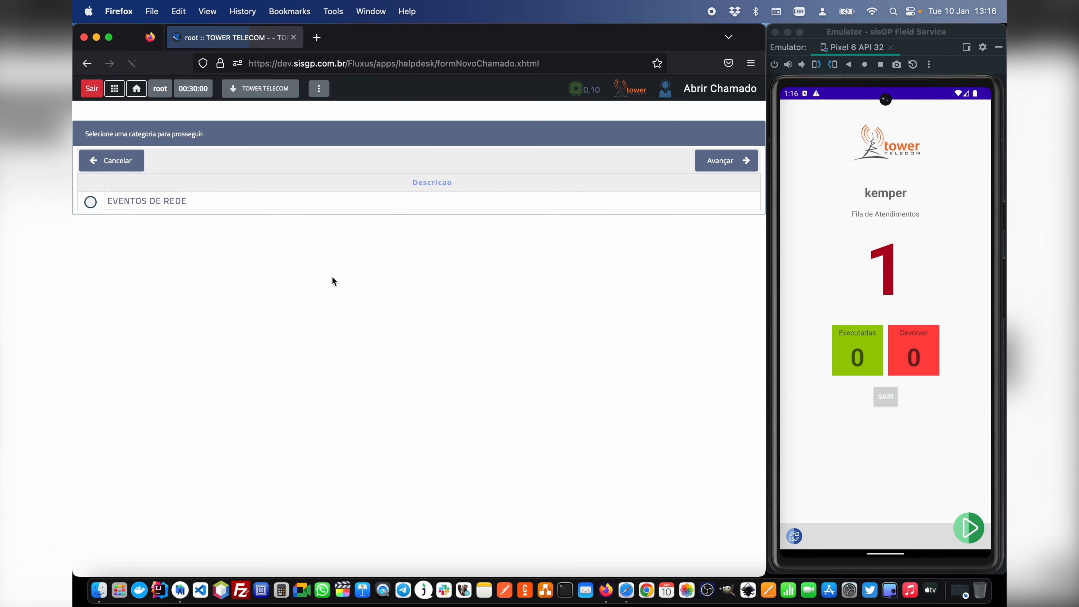
left_click(90, 202)
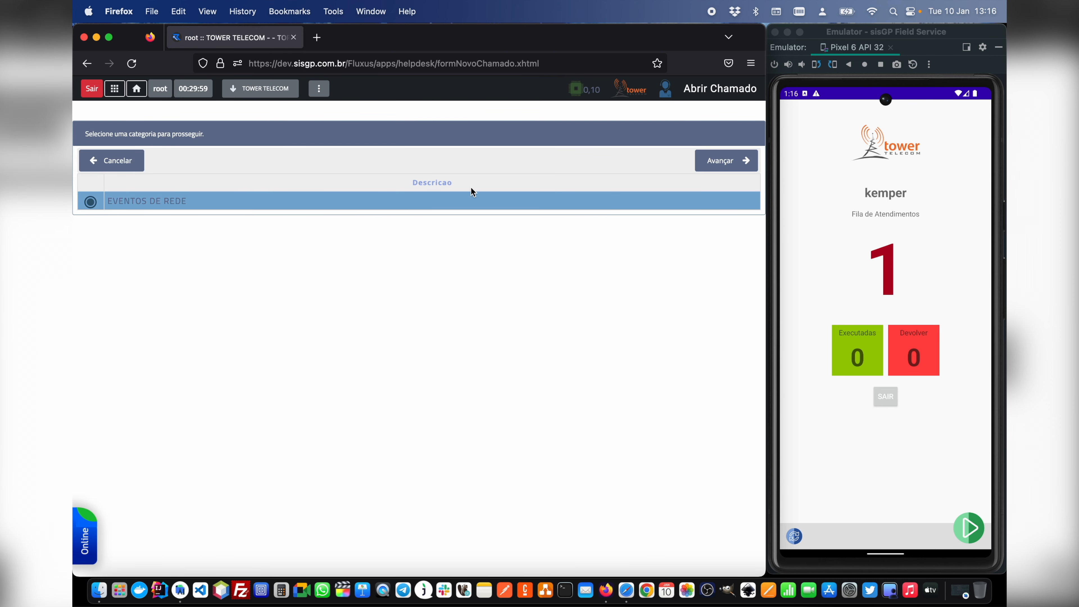
left_click(722, 161)
left_click(91, 203)
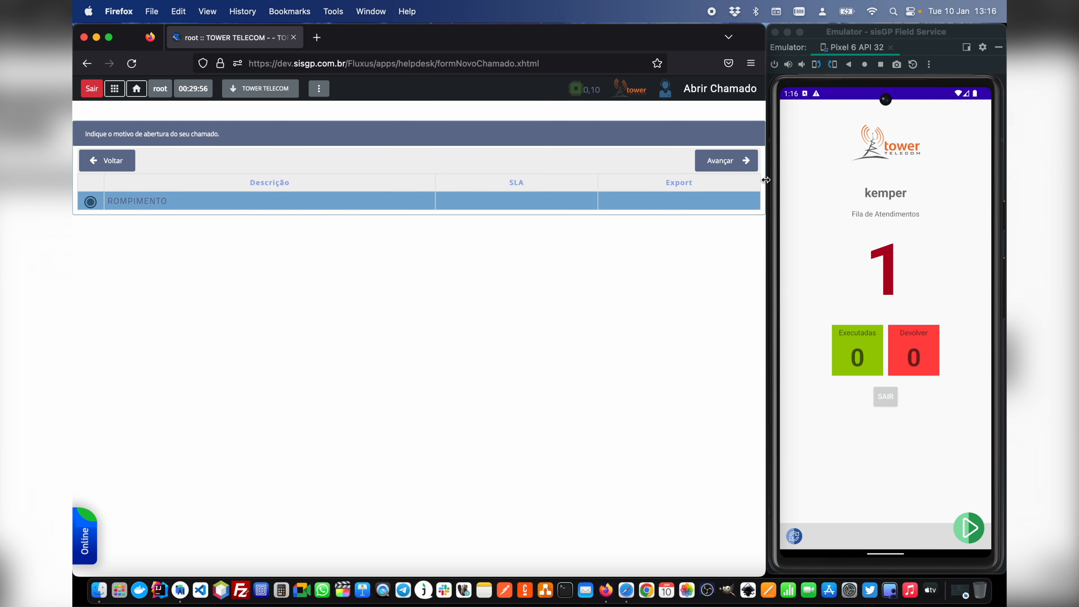
left_click(741, 168)
Step: Open the ticket with subject aksldfjlaksdf, description asdfasdf and a registered person picked from the suggestions, and acknowledge the confirmation
left_click(264, 200)
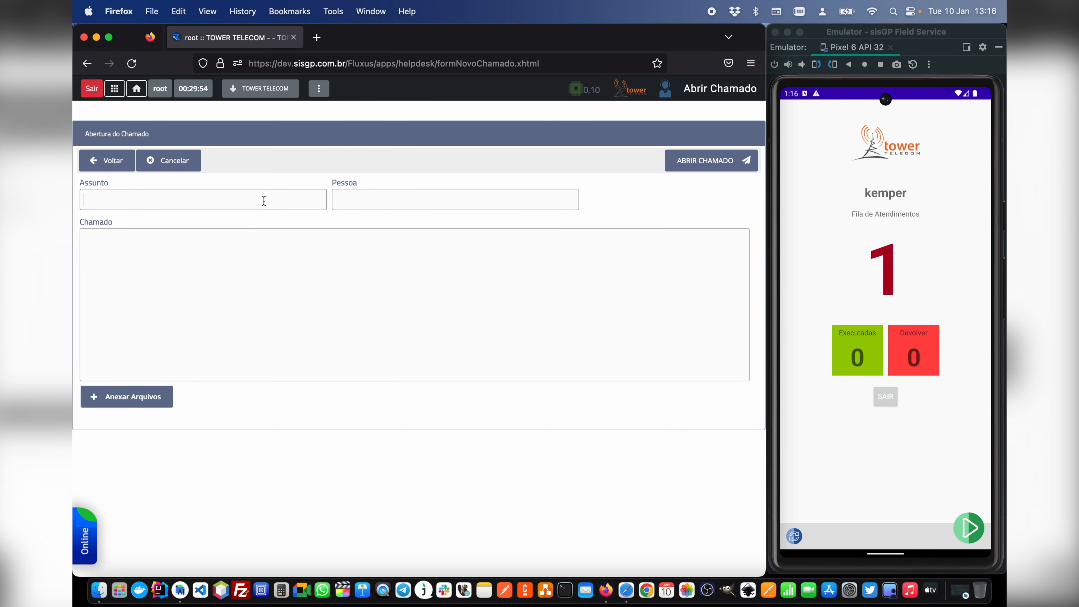
type("aksldfjlaksdf")
left_click(373, 255)
type("asdfasdf")
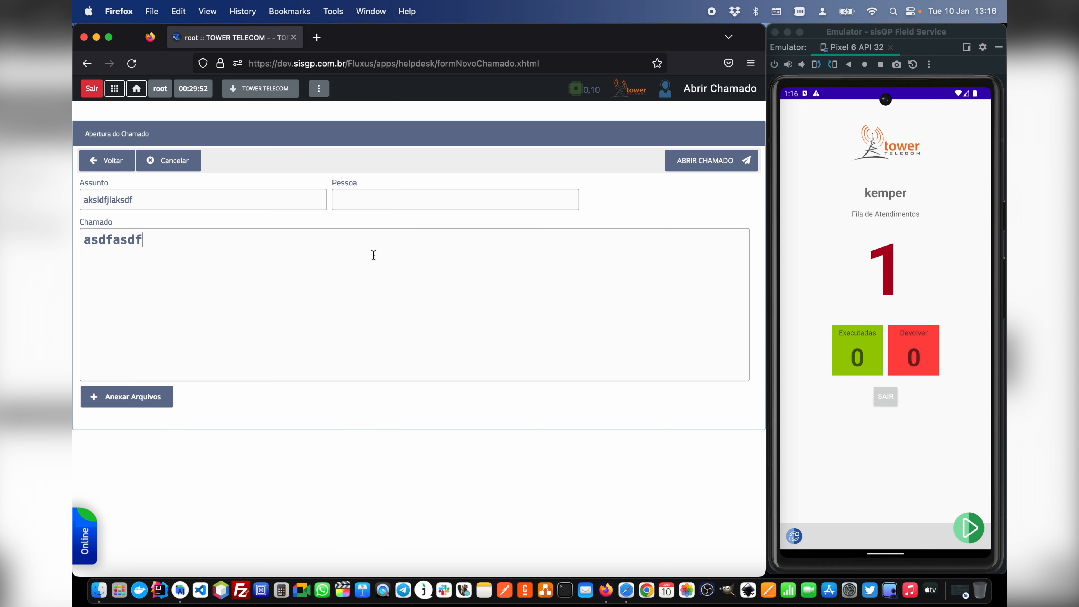
type("ke")
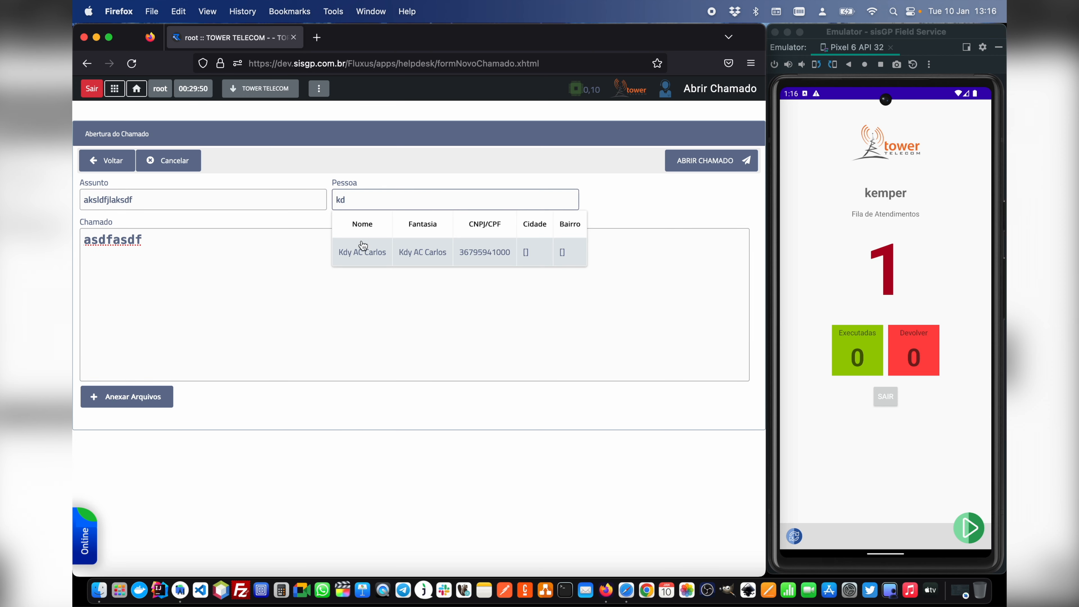
left_click(363, 247)
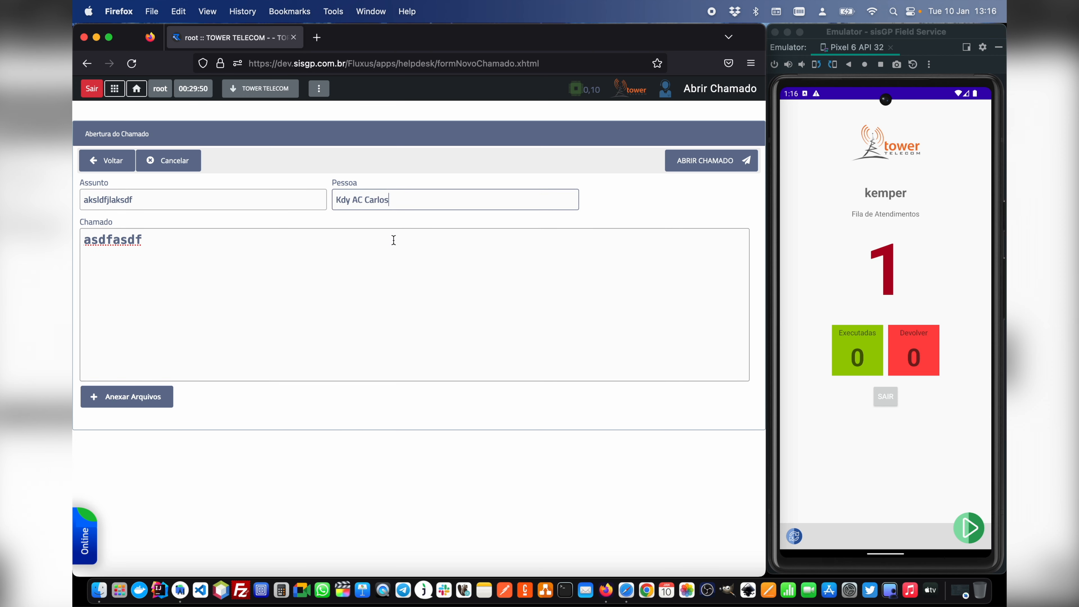
left_click(669, 277)
left_click(722, 161)
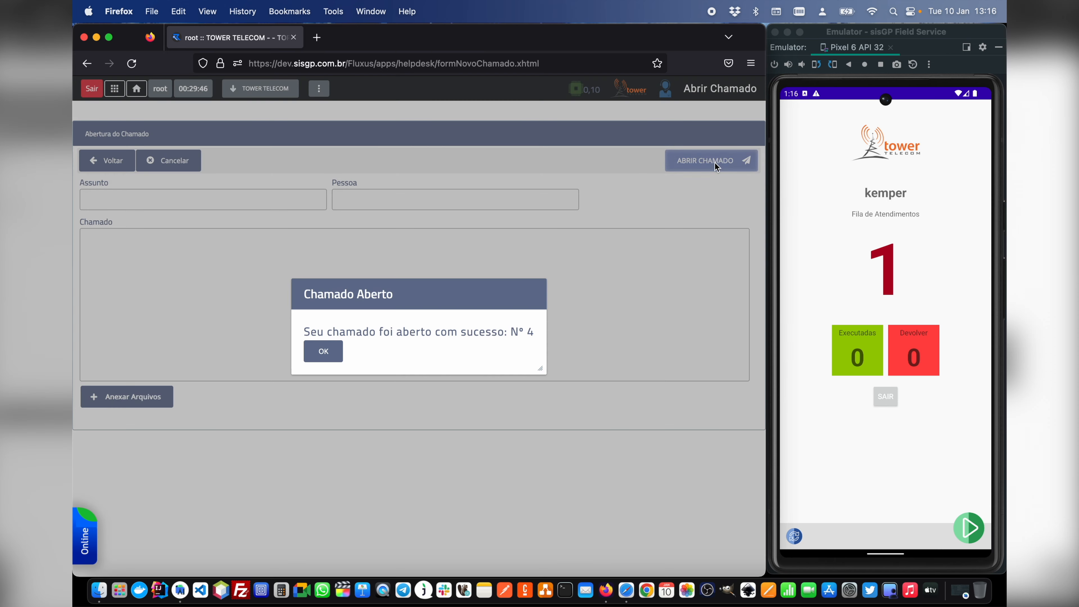
left_click(324, 352)
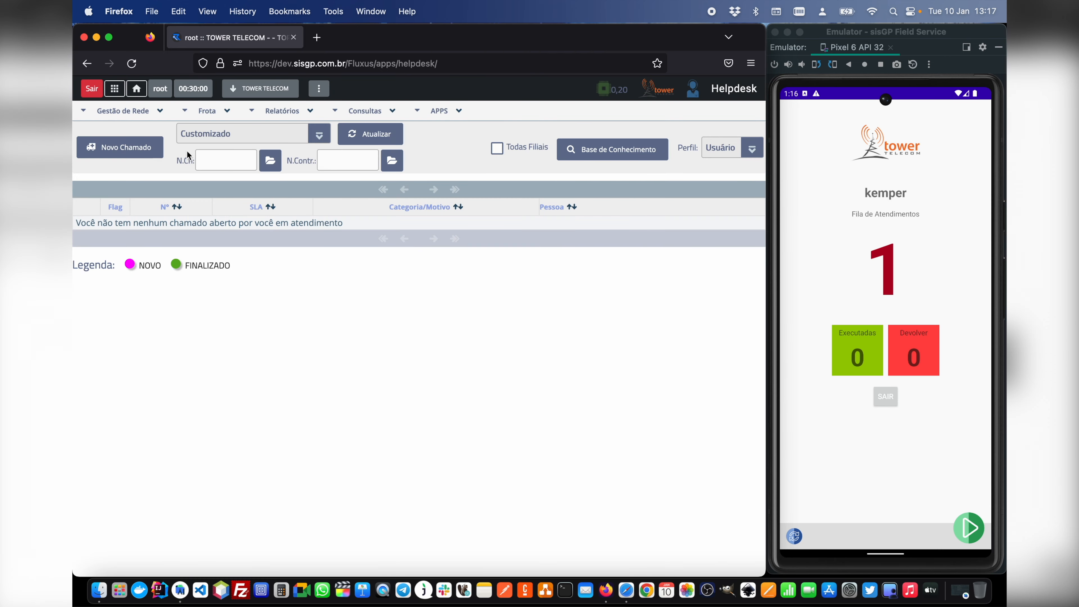
Step: Look up ticket number 4 in the Helpdesk to check which attendant it is assigned to
left_click(213, 161)
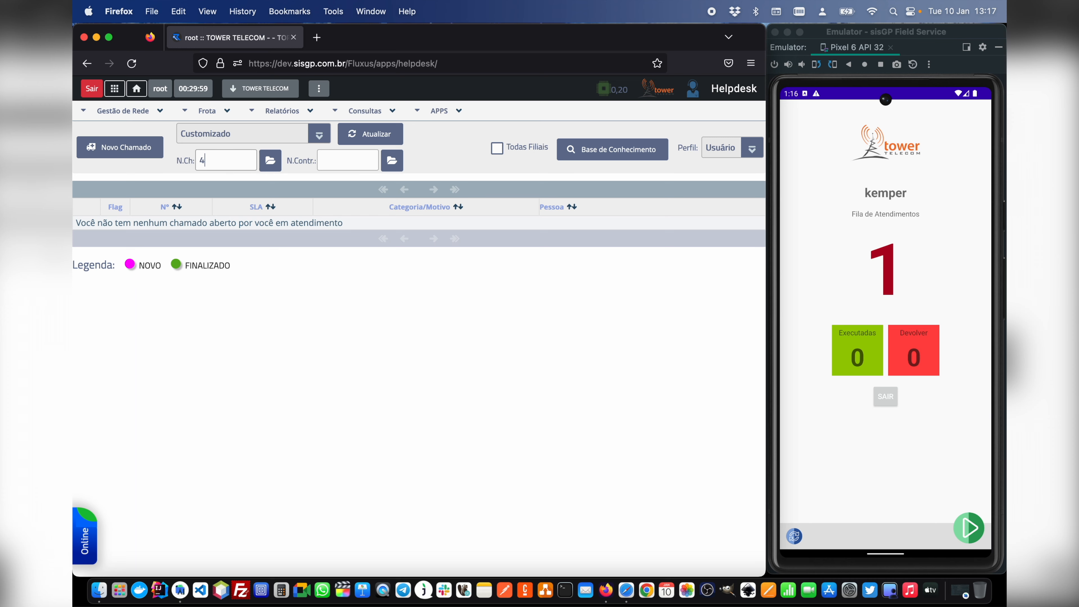
left_click(270, 160)
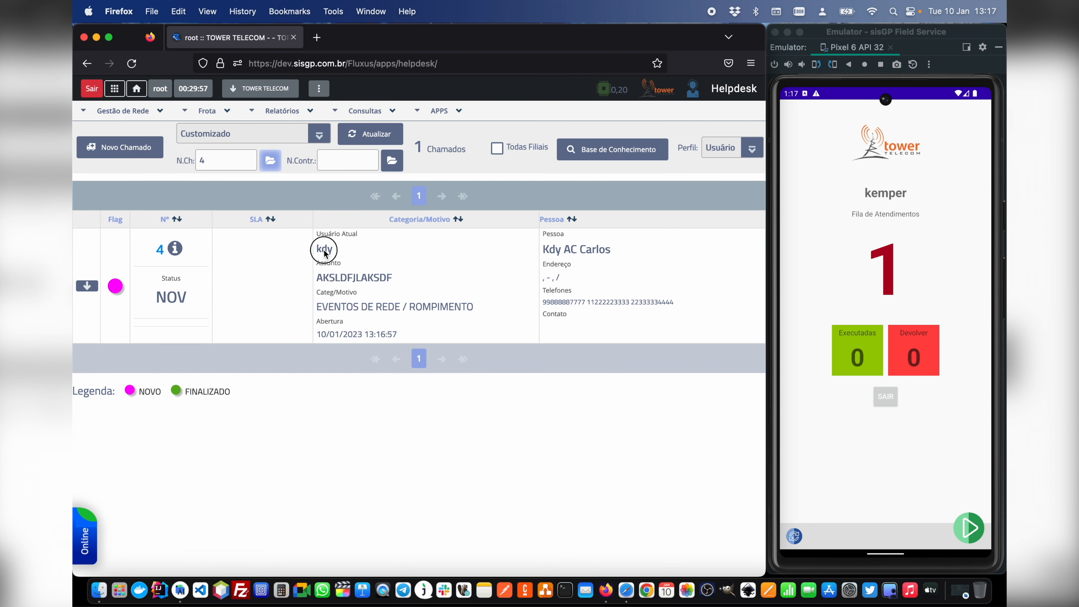
Step: Start another ticket in the Helpdesk with category EVENTOS DE REDE and reason ROMPIMENTO
double_click(324, 250)
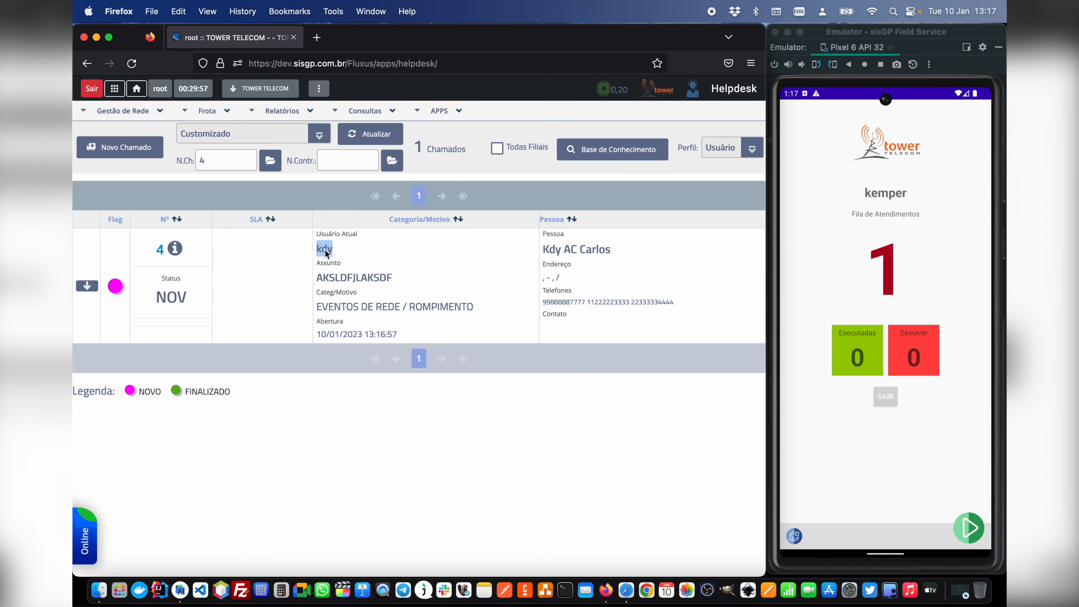
left_click(134, 152)
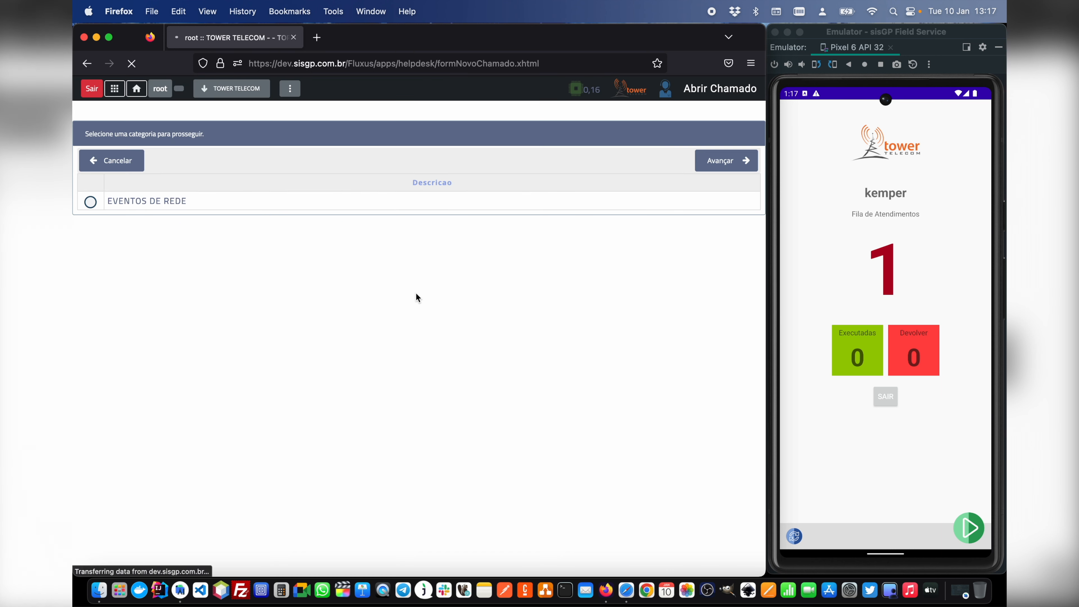
left_click(91, 201)
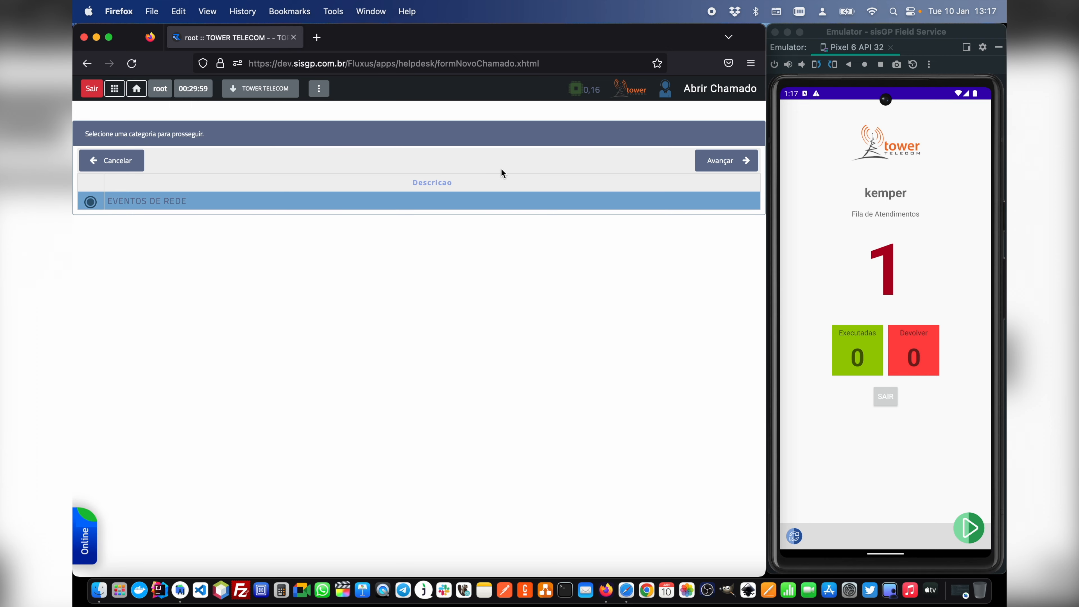
left_click(710, 169)
left_click(89, 203)
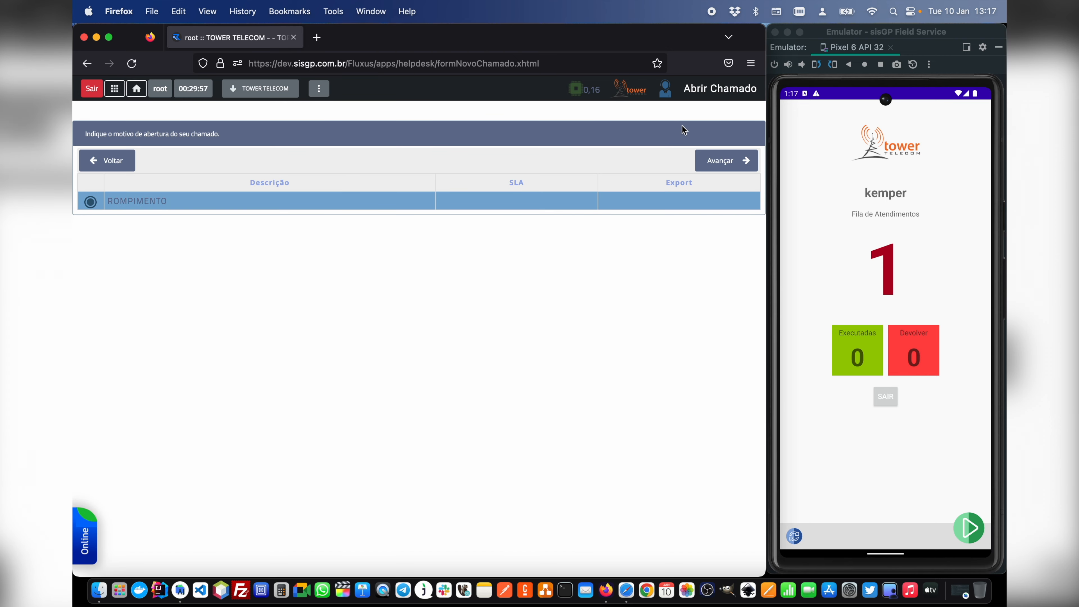
left_click(733, 161)
Step: Open the ticket with subject asdfasdfasd, description asdfasdfas and a registered person picked from the suggestions, and acknowledge the confirmation
left_click(199, 199)
type("asdfasdfasd")
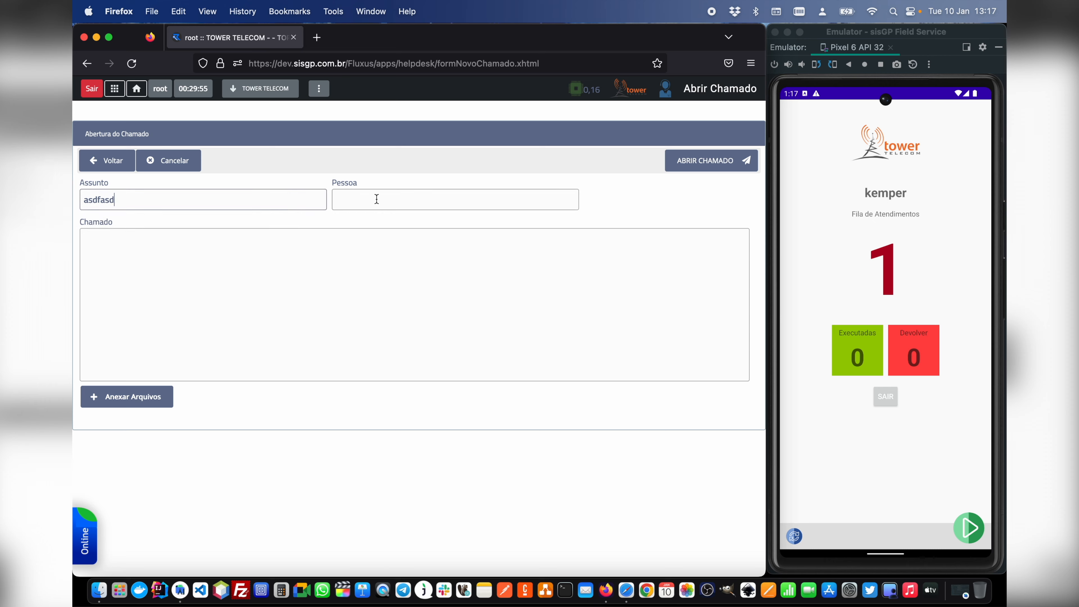
left_click(402, 200)
type("kd")
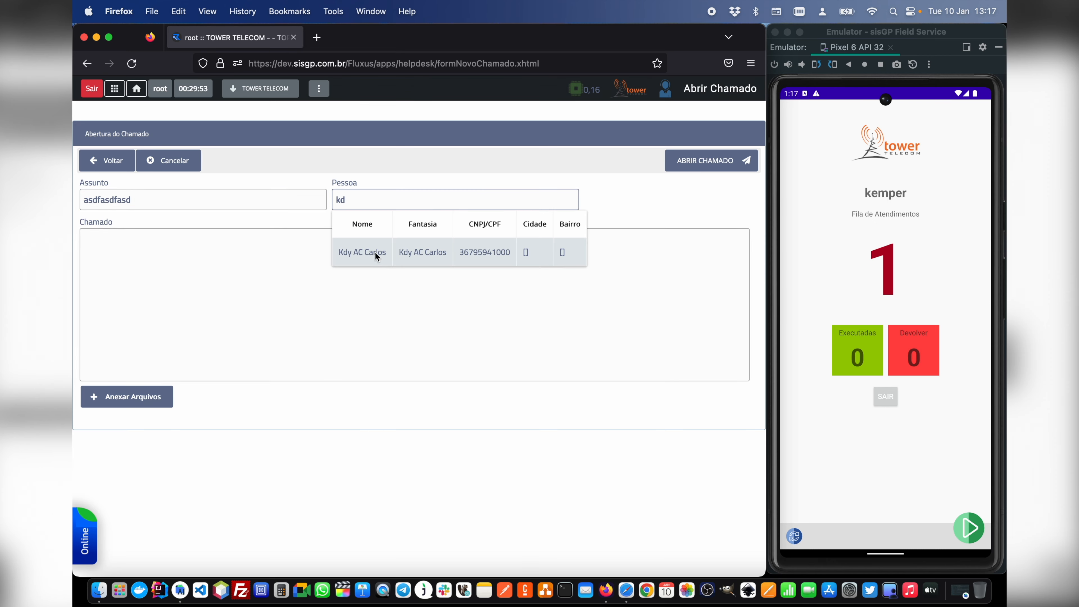
left_click(375, 252)
key("Tab")
type("asdfasdfas")
left_click(693, 173)
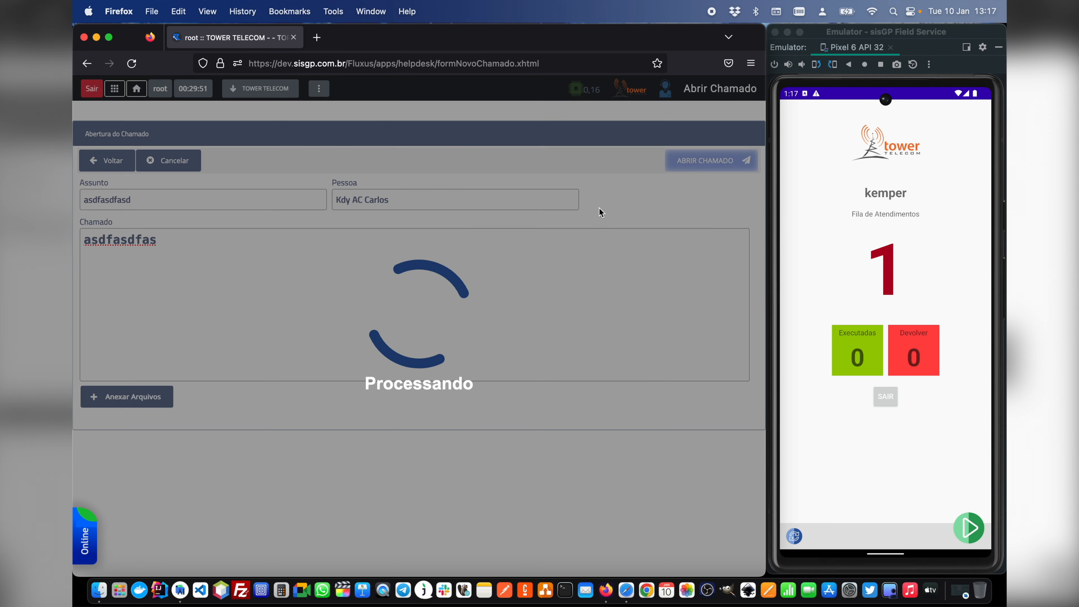
left_click(327, 349)
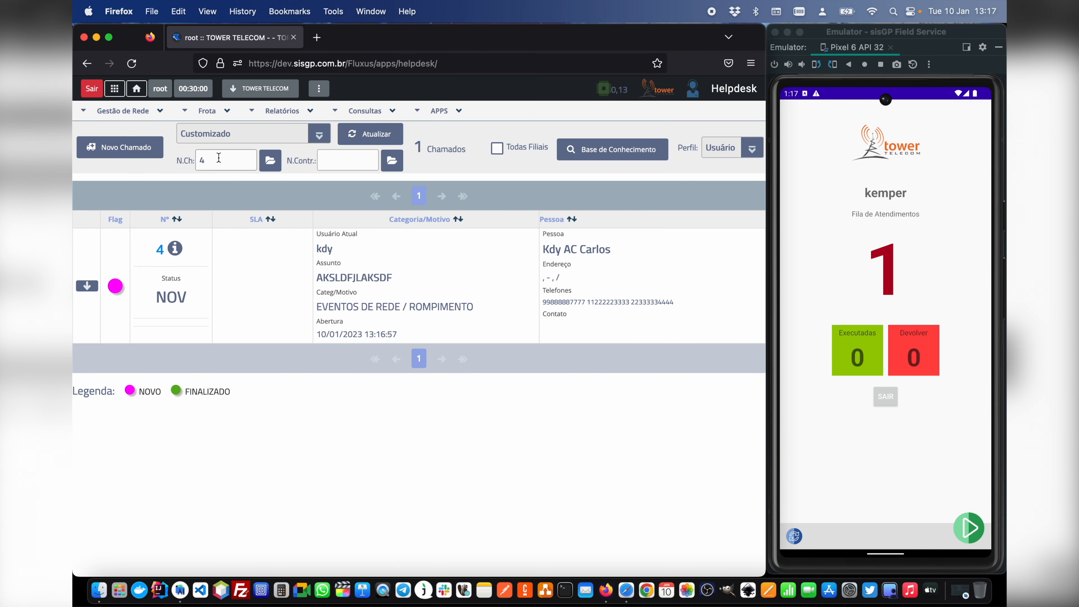
Step: Look up ticket number 5 in the Helpdesk to check which attendant it is assigned to
double_click(218, 158)
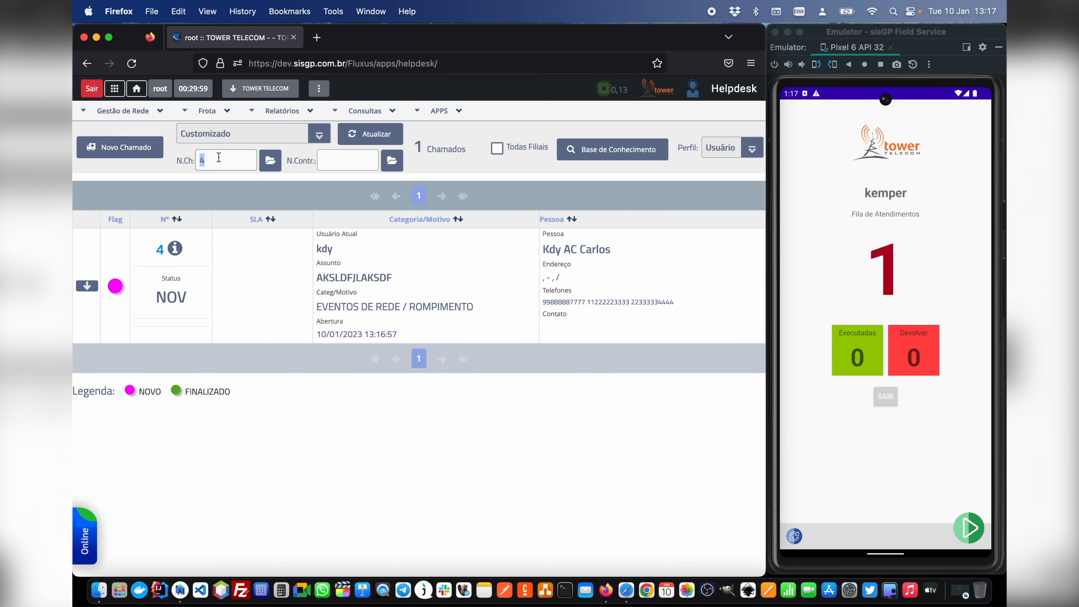
type("5")
left_click(263, 161)
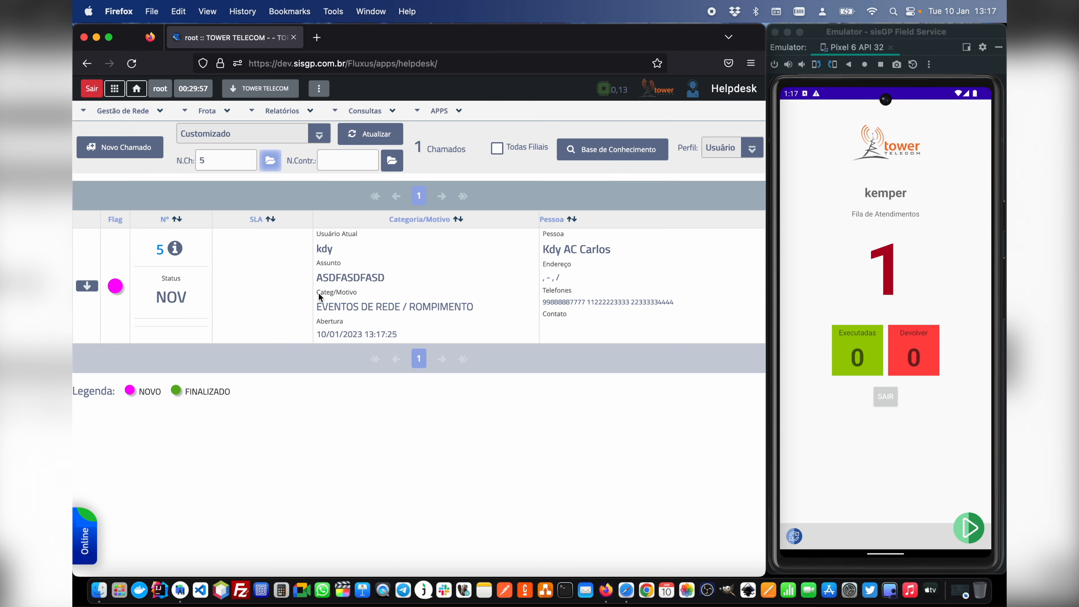
double_click(327, 252)
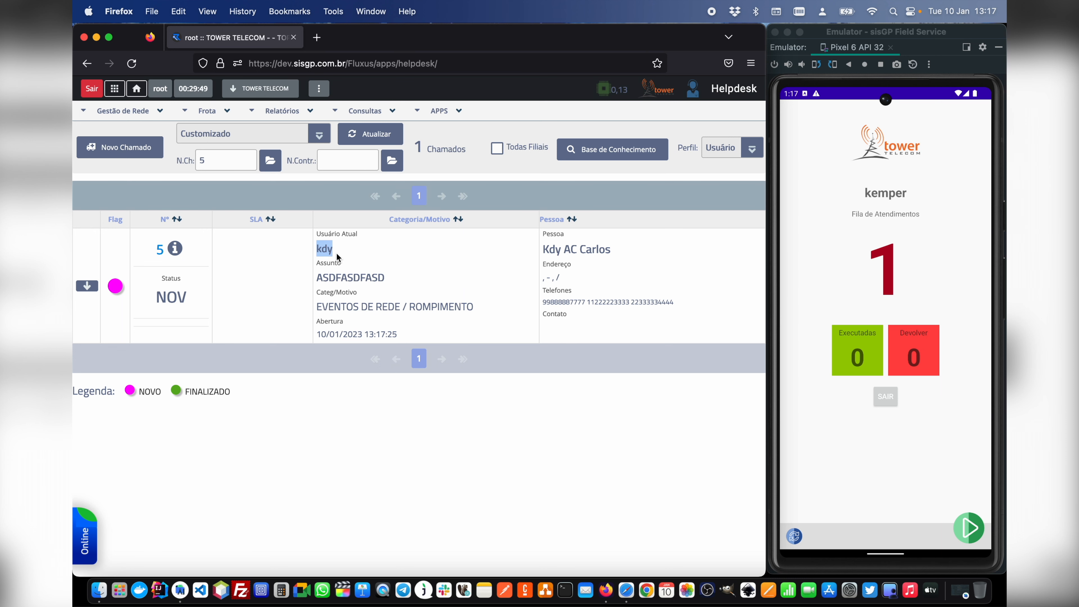
Step: Start one more Helpdesk ticket with category EVENTOS DE REDE and reason ROMPIMENTO
left_click(122, 147)
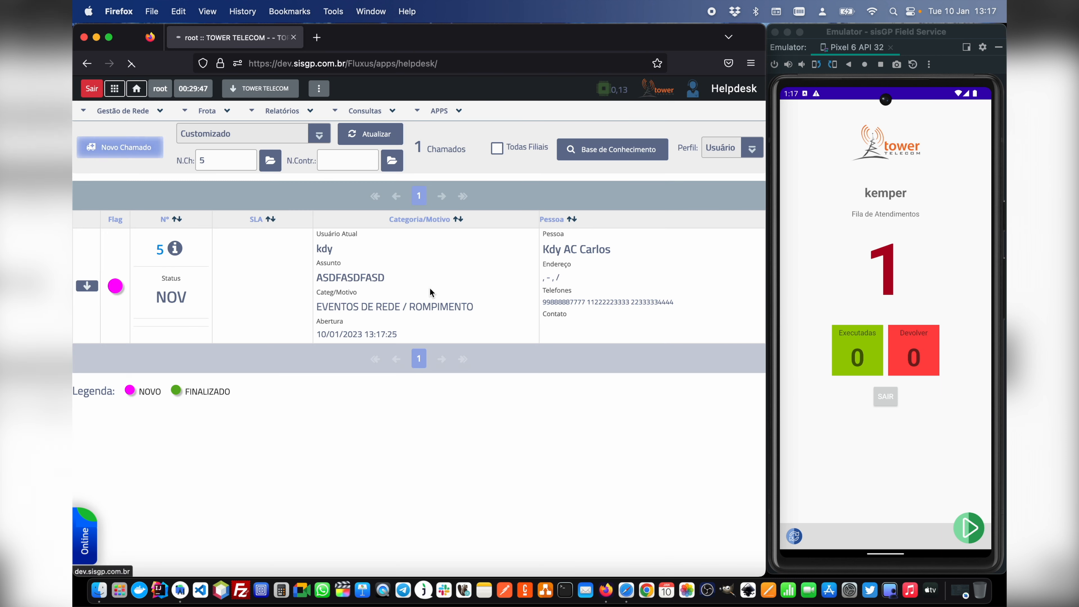
left_click(91, 201)
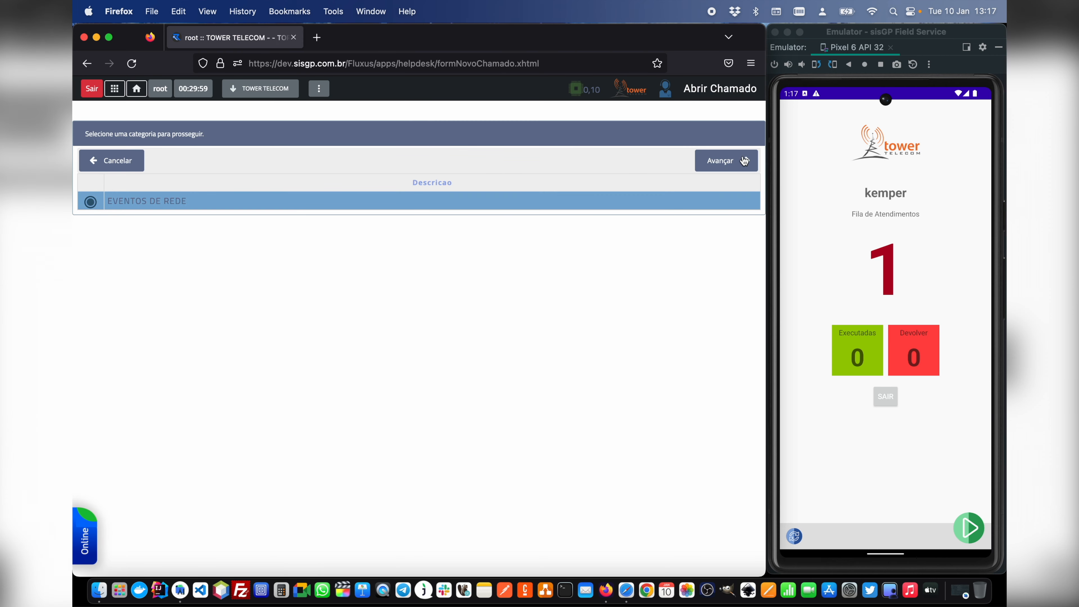
left_click(744, 161)
left_click(90, 202)
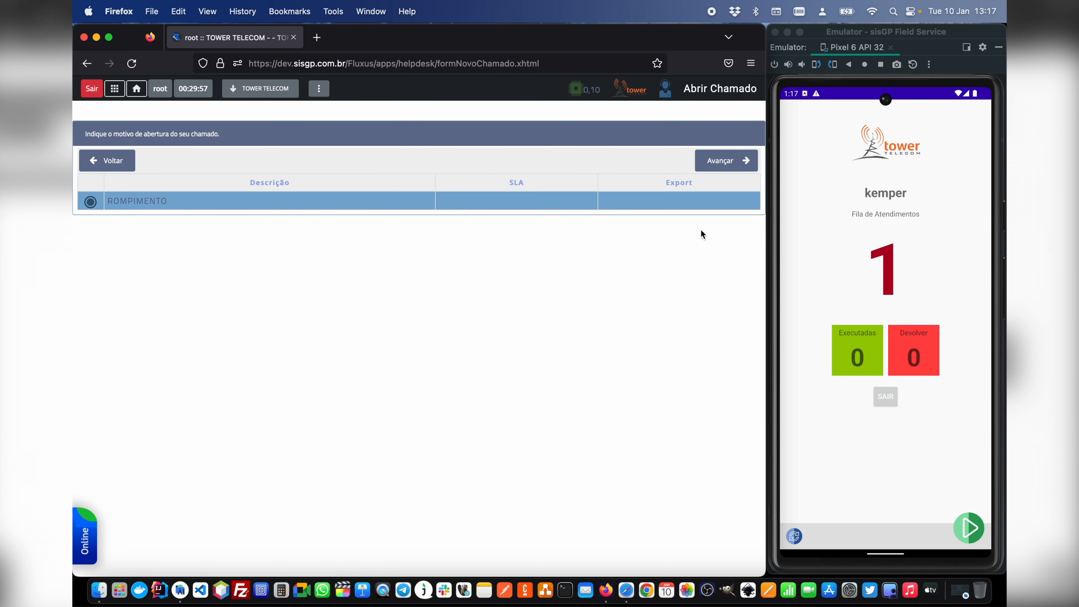
left_click(747, 161)
Step: Open the ticket with subject asdfasdf, description asdfasdf and a registered person picked from the suggestions, and acknowledge the confirmation
left_click(200, 203)
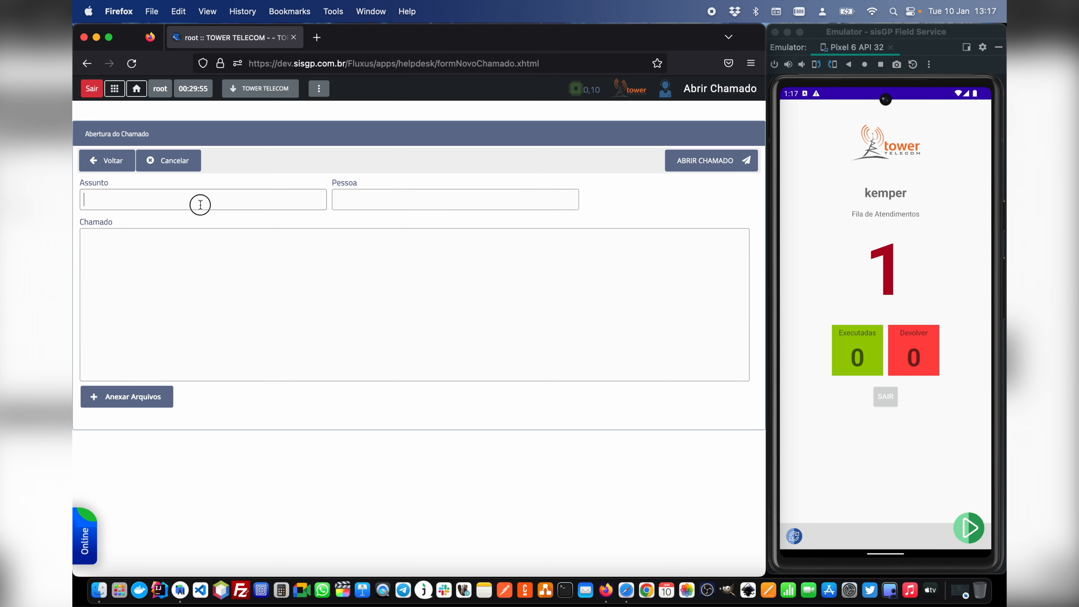
type("asdfasdf")
left_click(202, 256)
type("asdfasdf")
left_click(454, 195)
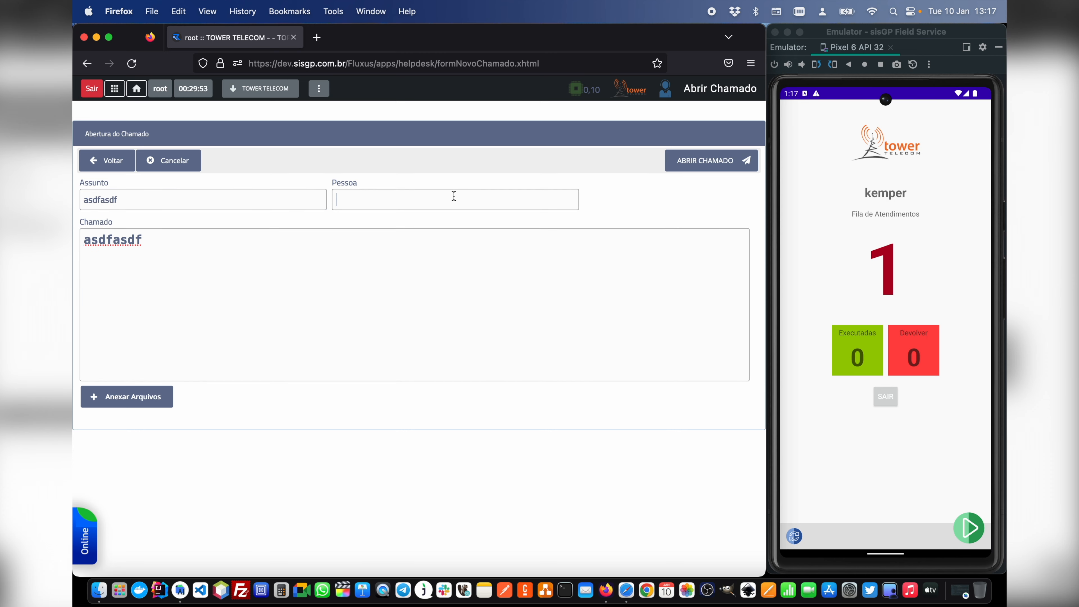
type("kd")
left_click(361, 251)
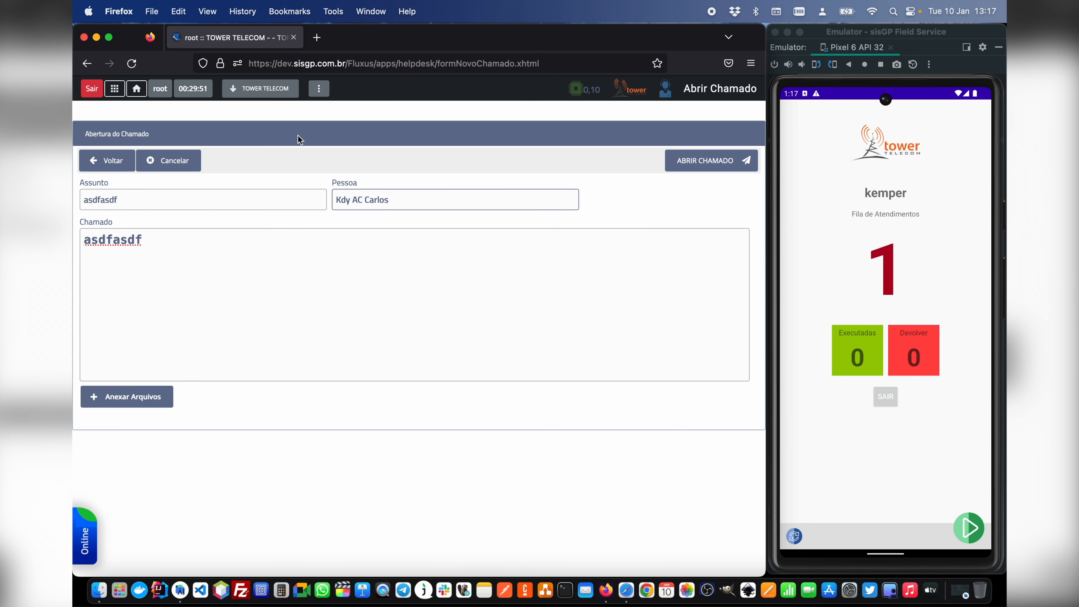
left_click(687, 161)
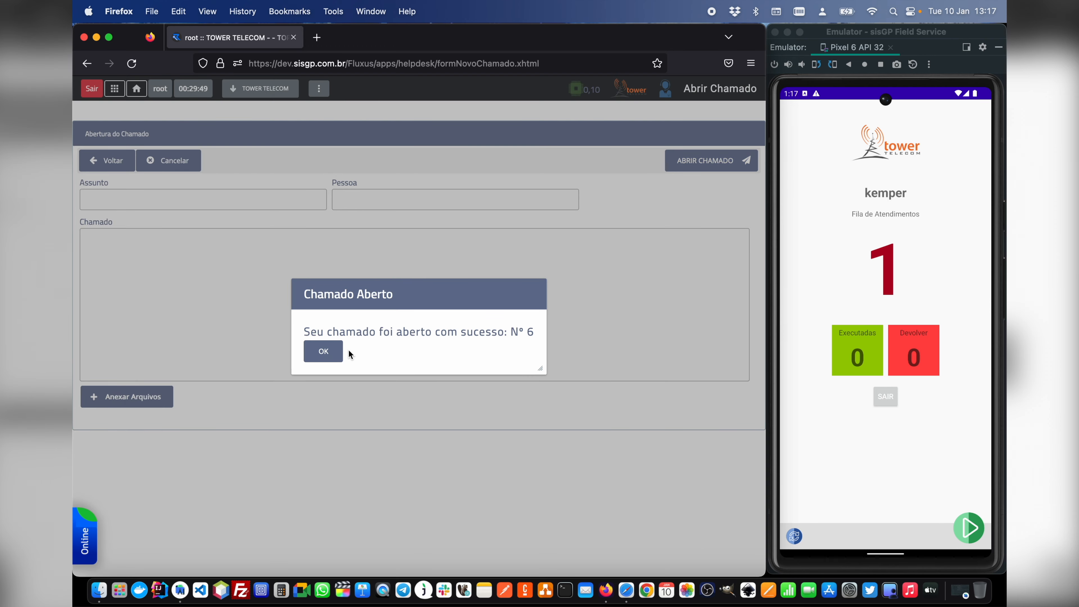
left_click(338, 351)
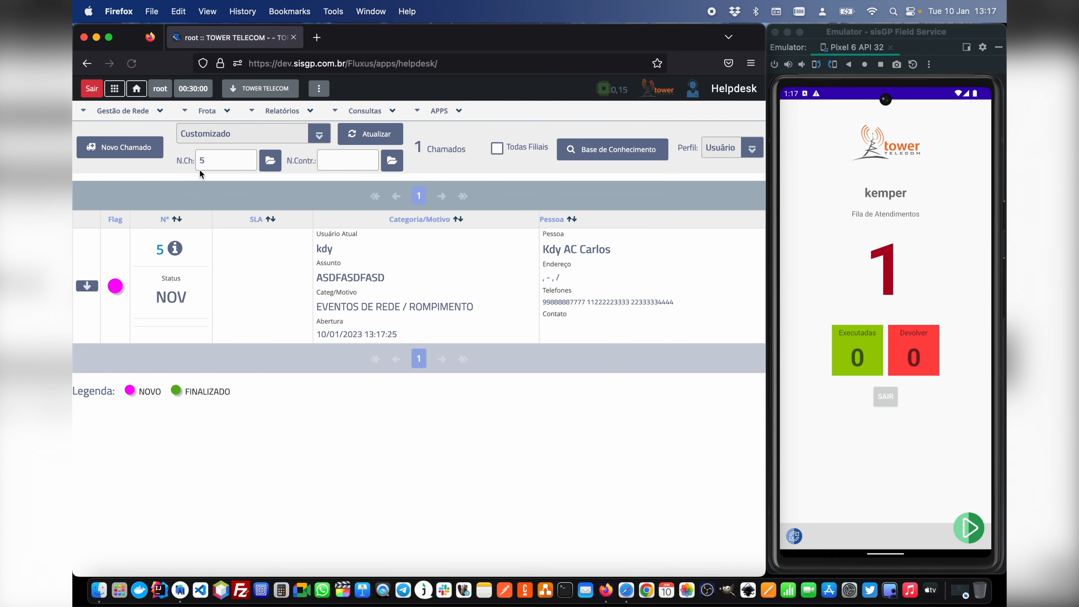
Step: Look up ticket number 6 in the Helpdesk to check which attendant it is assigned to
key("BackSpace")
type("6")
left_click(277, 159)
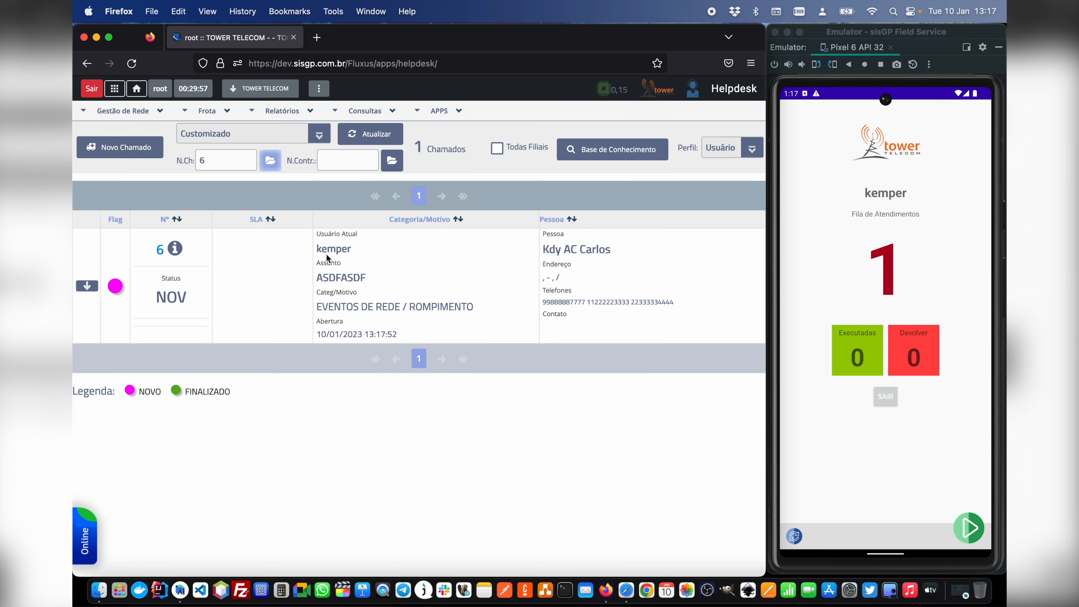
double_click(327, 250)
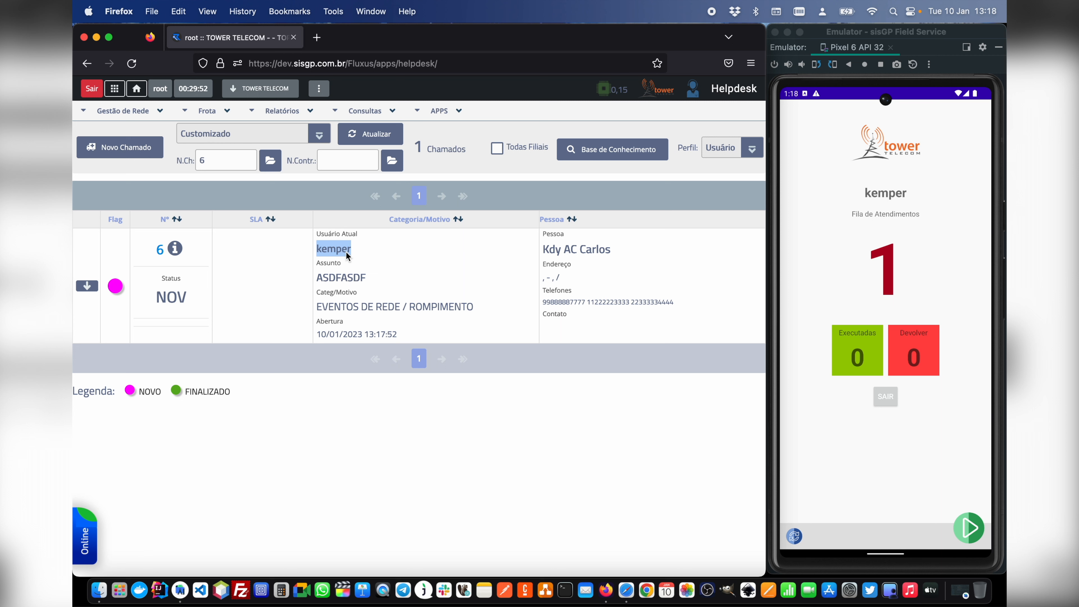
Step: Switch to the sisGP Field Service emulator, synchronize the attendant's ticket queue, and start executing ROMPIMENTO ticket 6
left_click(791, 535)
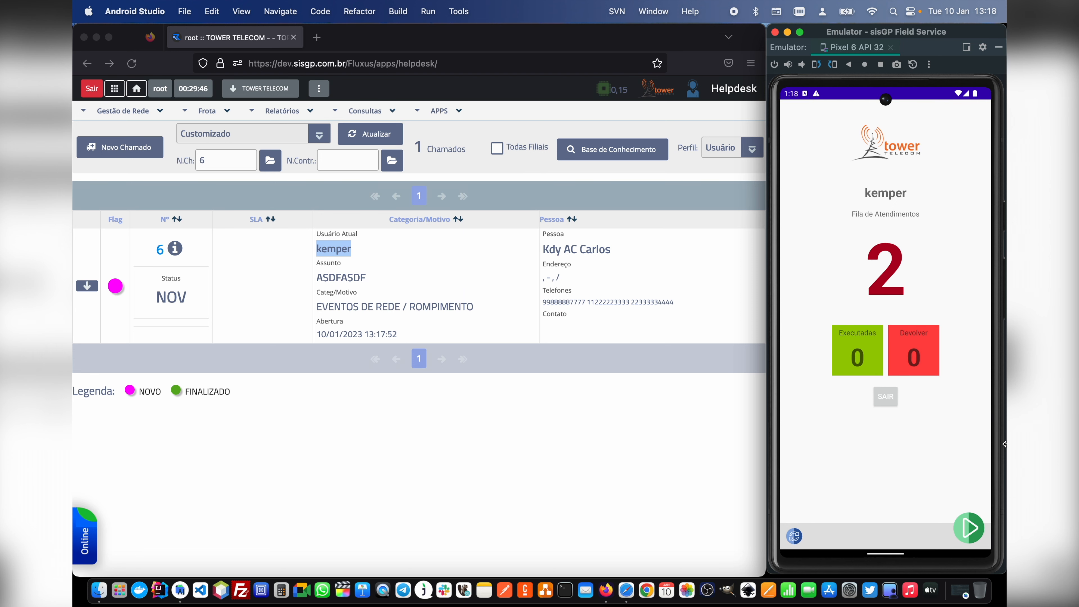
left_click(969, 528)
left_click(859, 300)
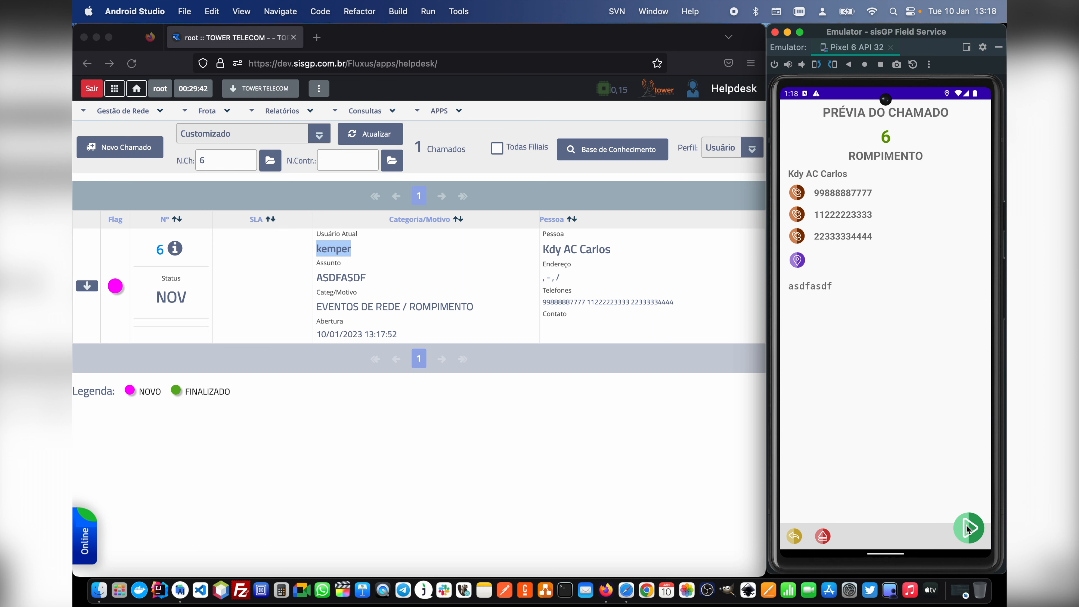
left_click(967, 528)
left_click(955, 339)
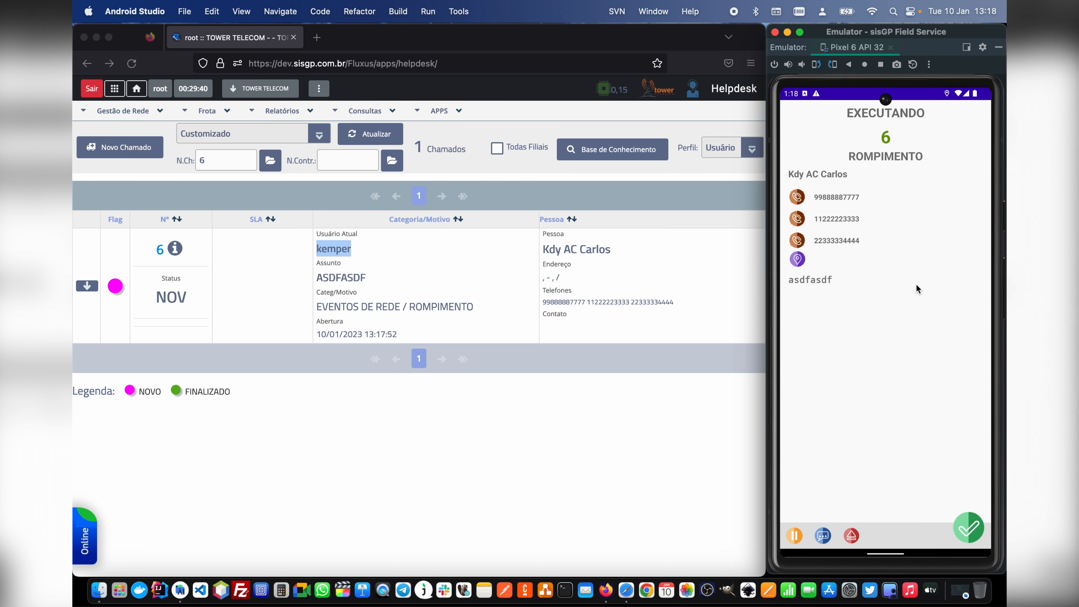
Step: Finalize ticket 6 with closing reason FUSAO EFETUADA and the note adfasdfasd, and synchronize the mobile app
left_click(969, 529)
left_click(956, 339)
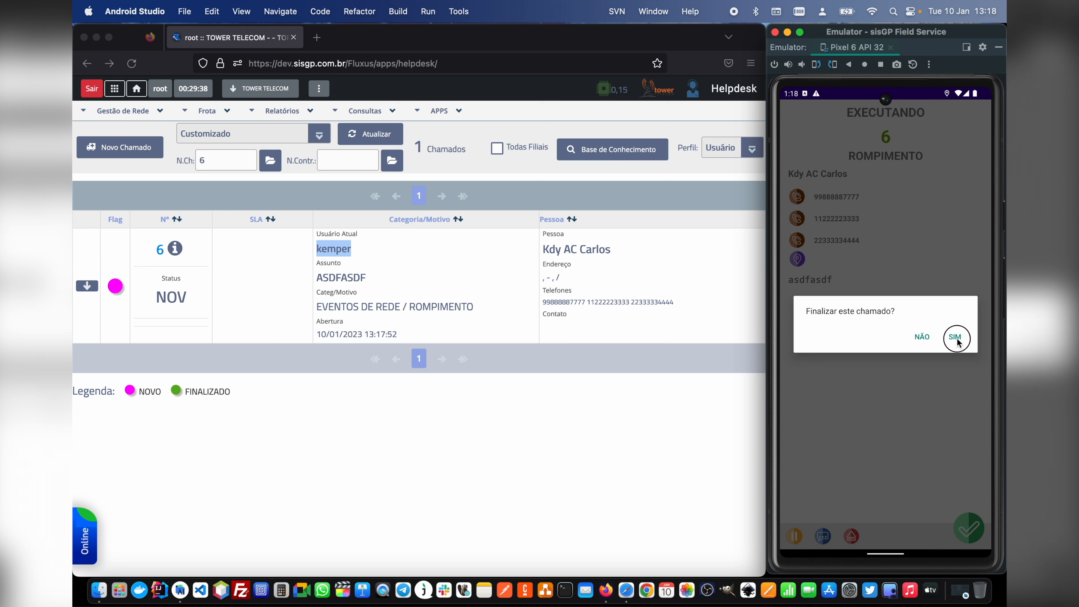
left_click(843, 246)
type("adfasdfasd")
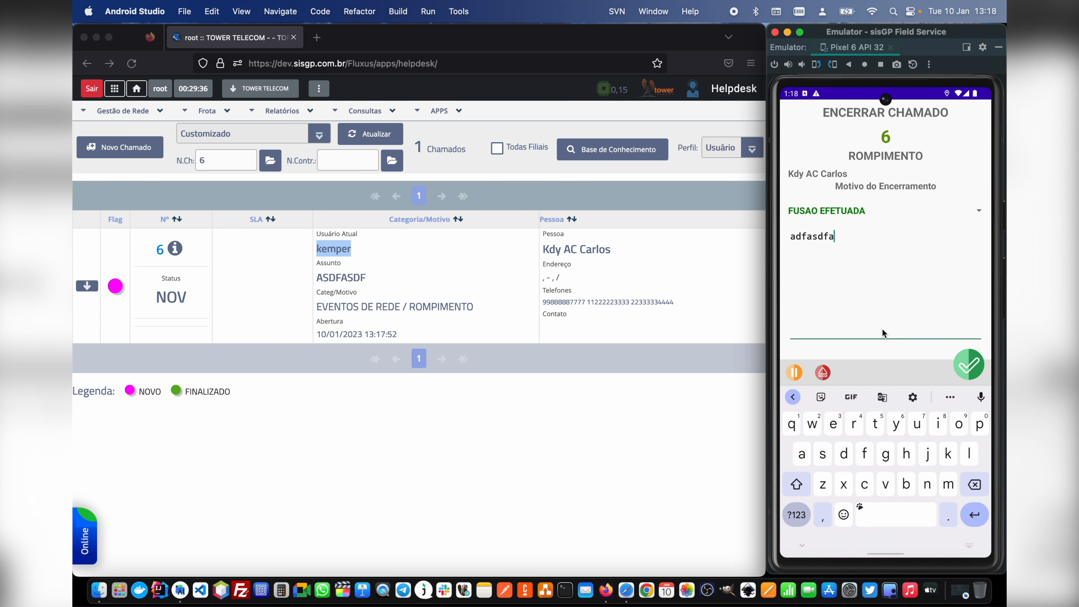
left_click(970, 370)
left_click(956, 338)
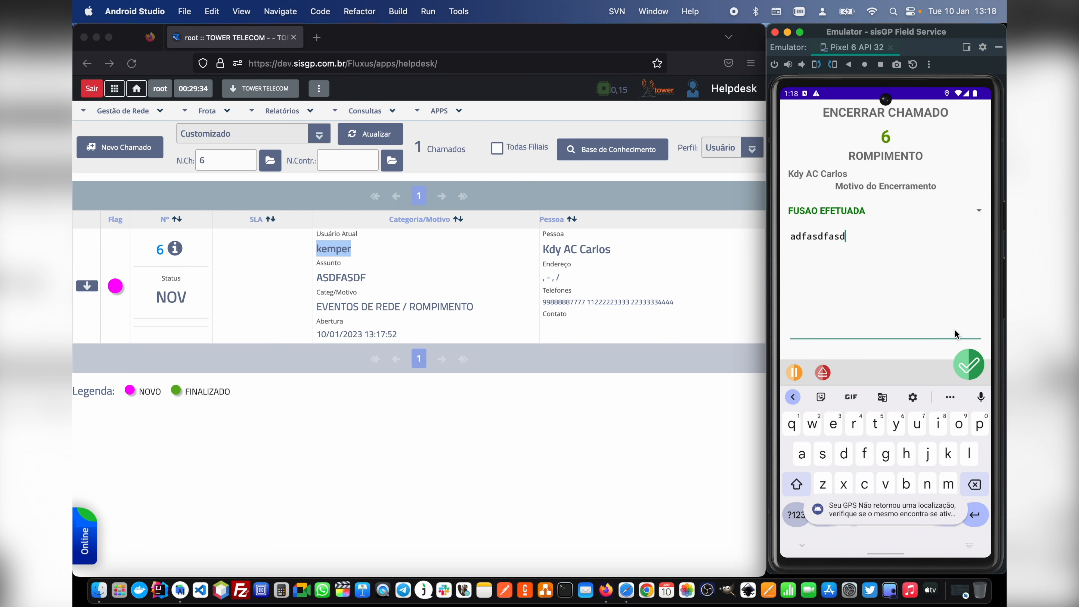
left_click(968, 360)
left_click(956, 338)
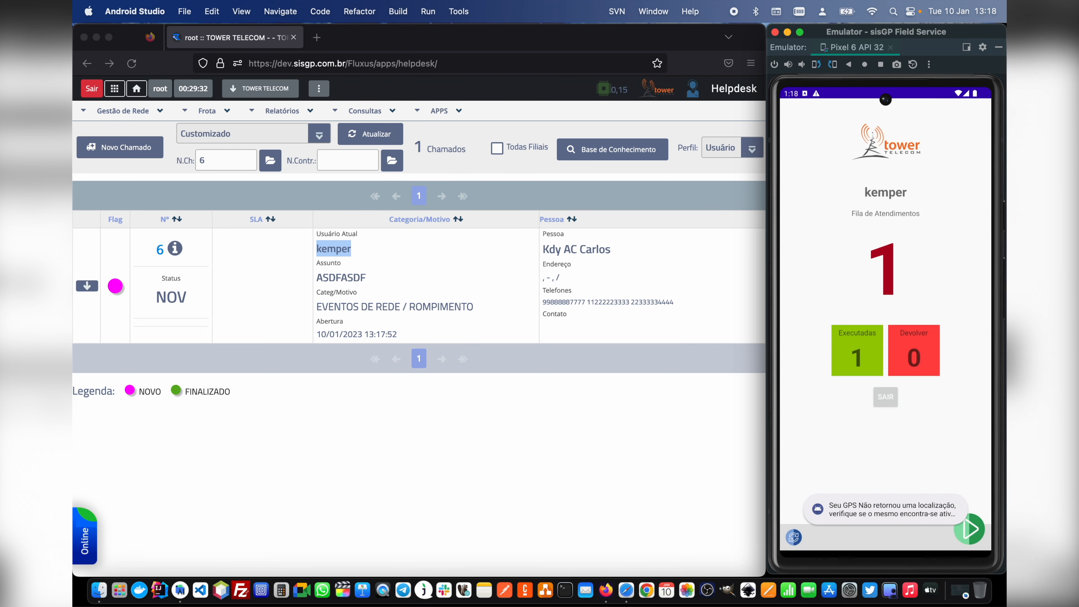
left_click(794, 536)
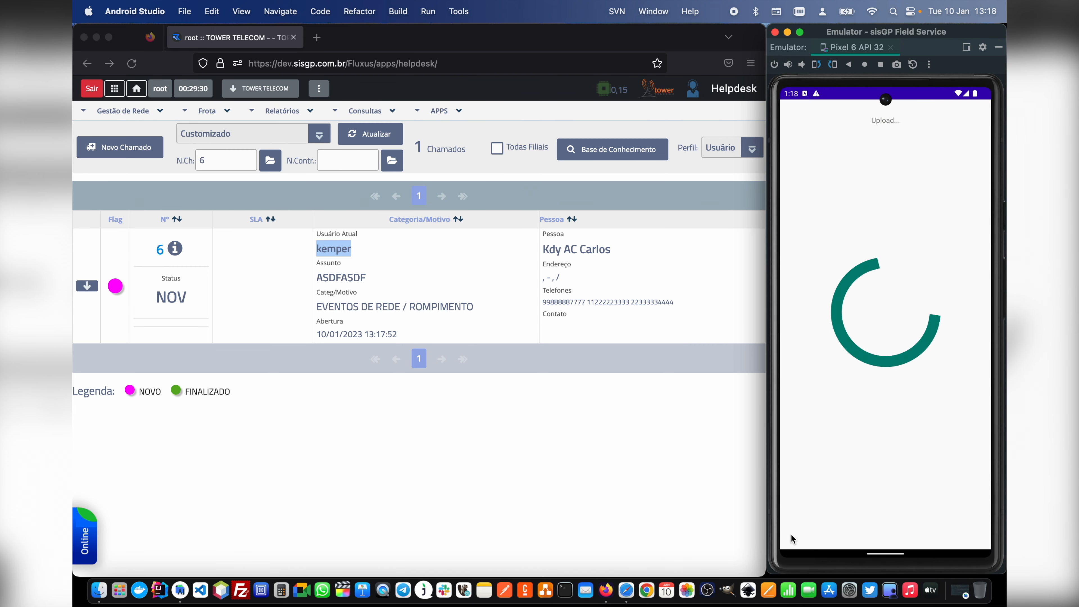